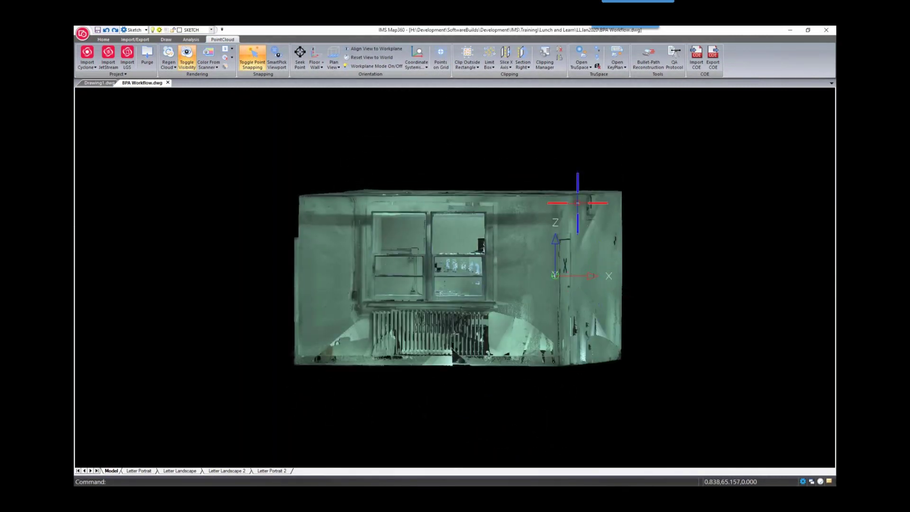
# Slice the kitchen point cloud with a top section plane set just below the ceiling
pyautogui.click(527, 67)
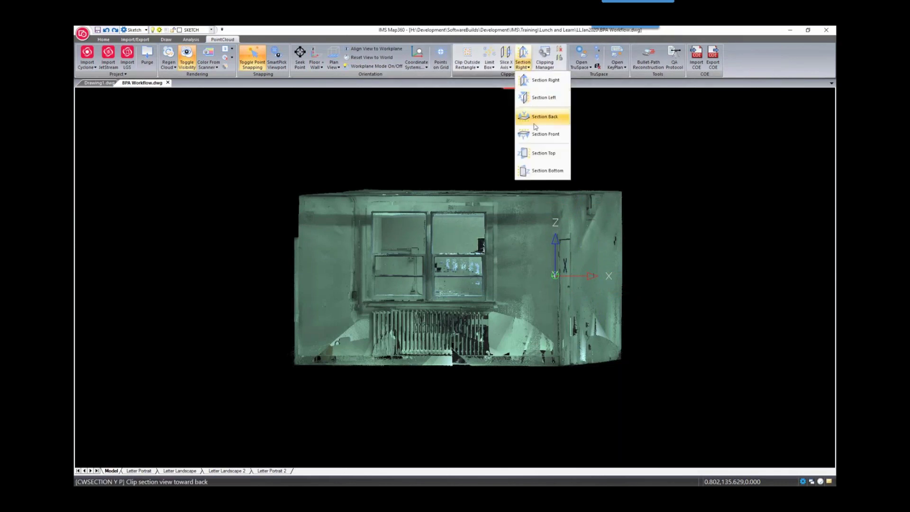
pyautogui.click(540, 153)
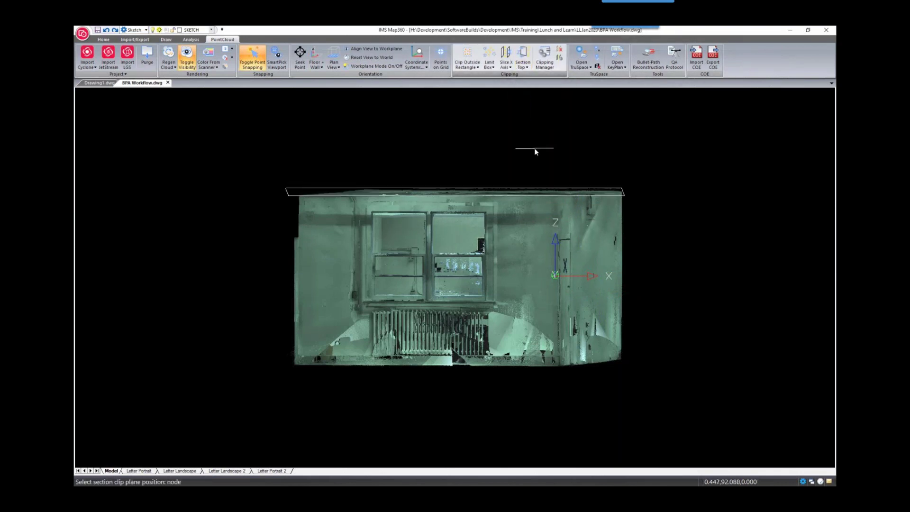
pyautogui.click(518, 226)
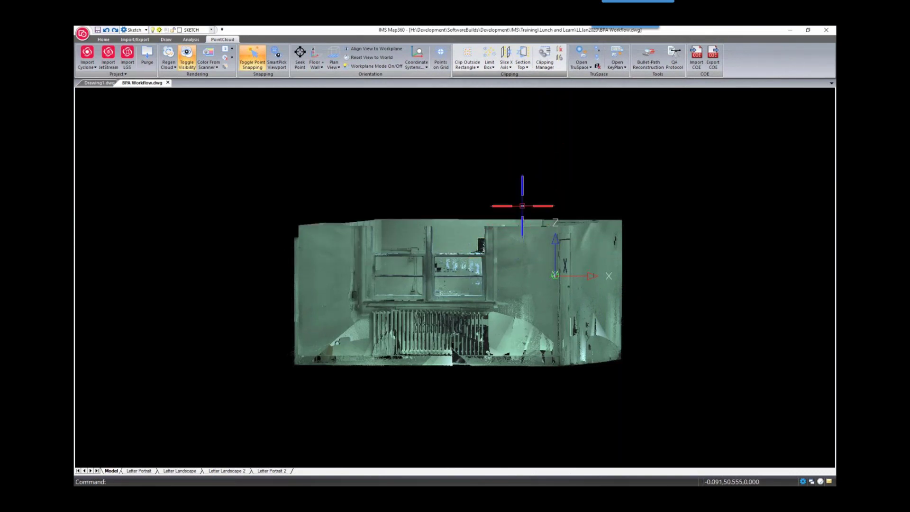
# From a plan view, clip away points outside a rectangle around the table area, then view it in 3D
pyautogui.keyDown('shift'); pyautogui.moveTo(523, 197); pyautogui.dragTo(542, 331, button='middle'); pyautogui.keyUp('shift')
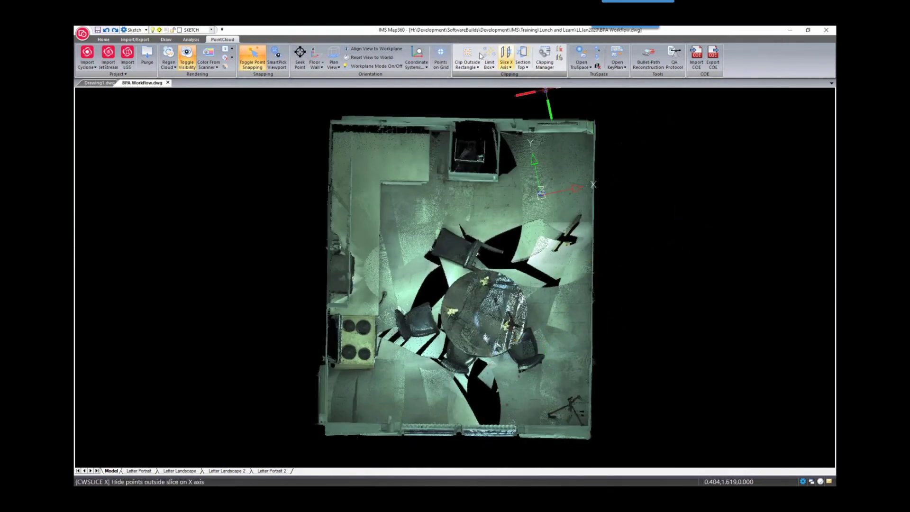
pyautogui.click(467, 54)
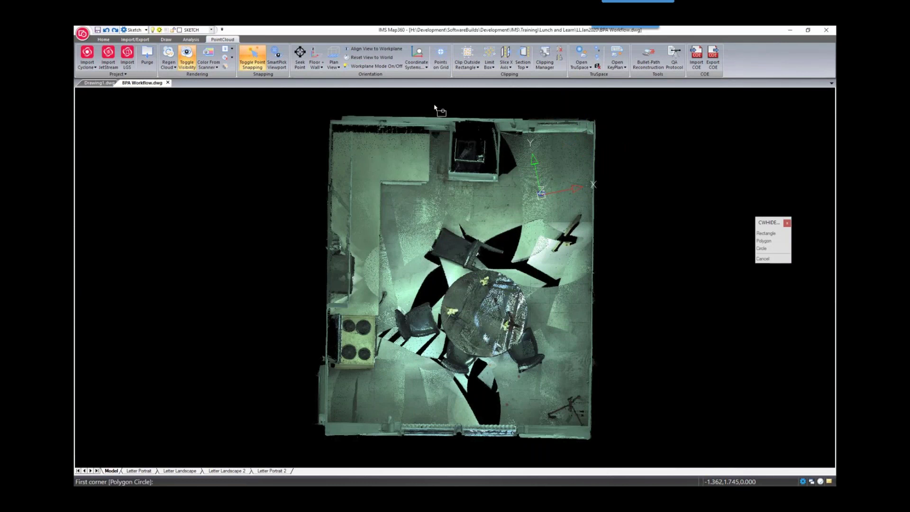
pyautogui.click(433, 104)
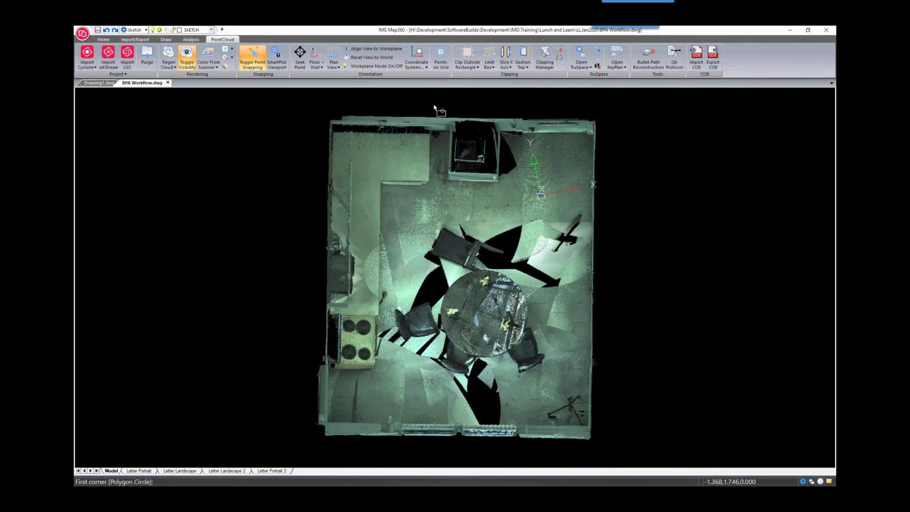
pyautogui.click(616, 455)
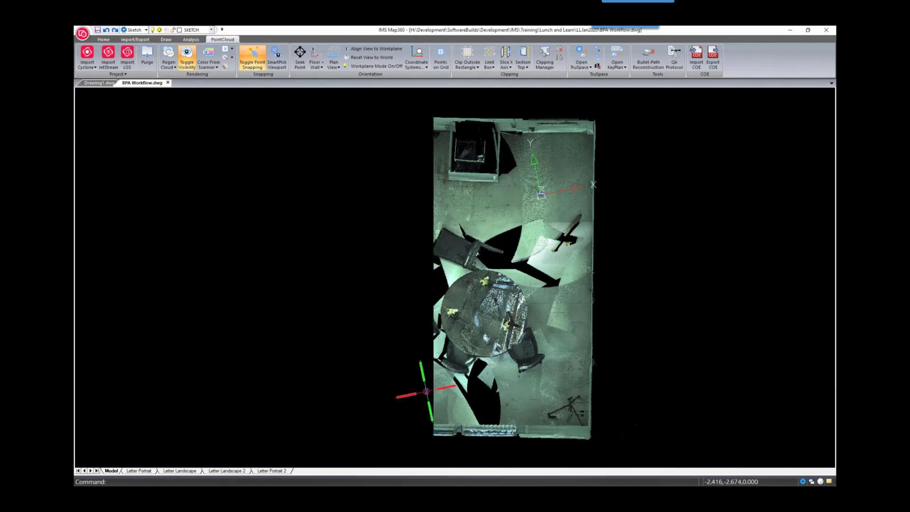
pyautogui.keyDown('shift'); pyautogui.moveTo(413, 391); pyautogui.dragTo(542, 278, button='middle'); pyautogui.keyUp('shift')
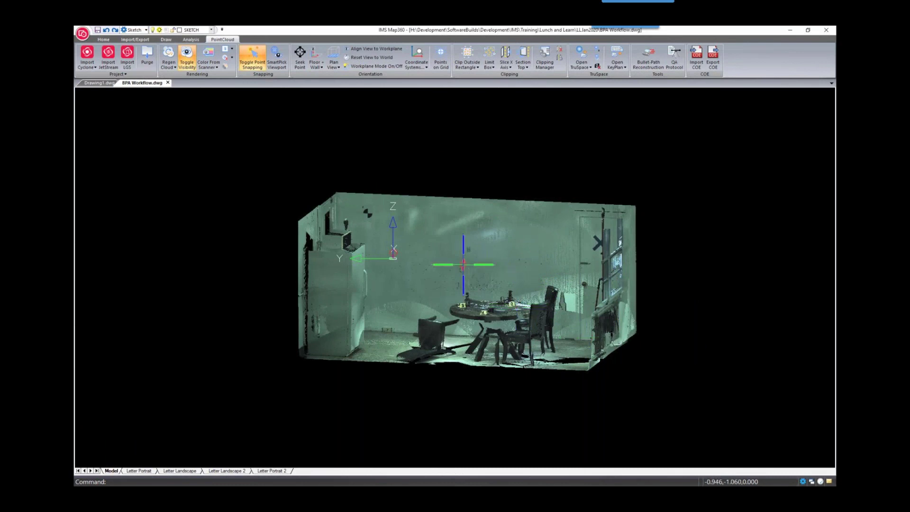
# Start BPA from the Analysis tools and begin a new origin, accepting the default axis orientation
pyautogui.click(191, 39)
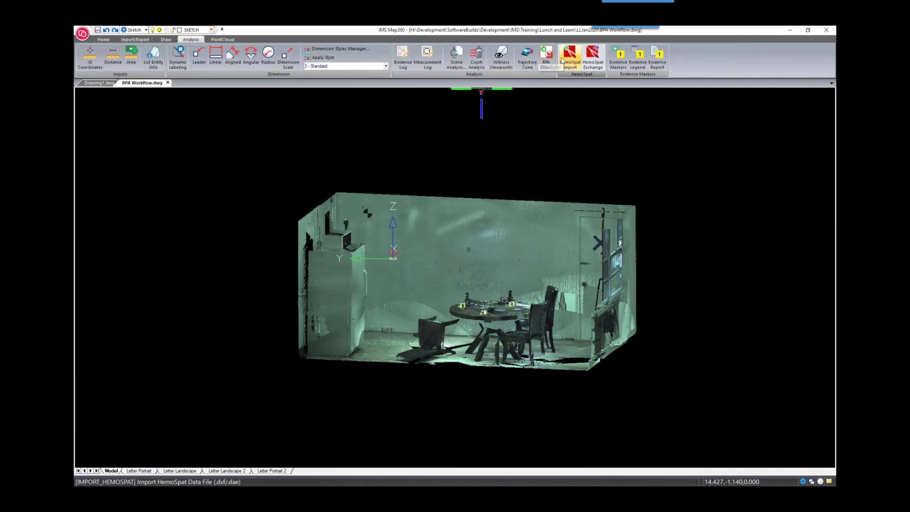
pyautogui.click(548, 67)
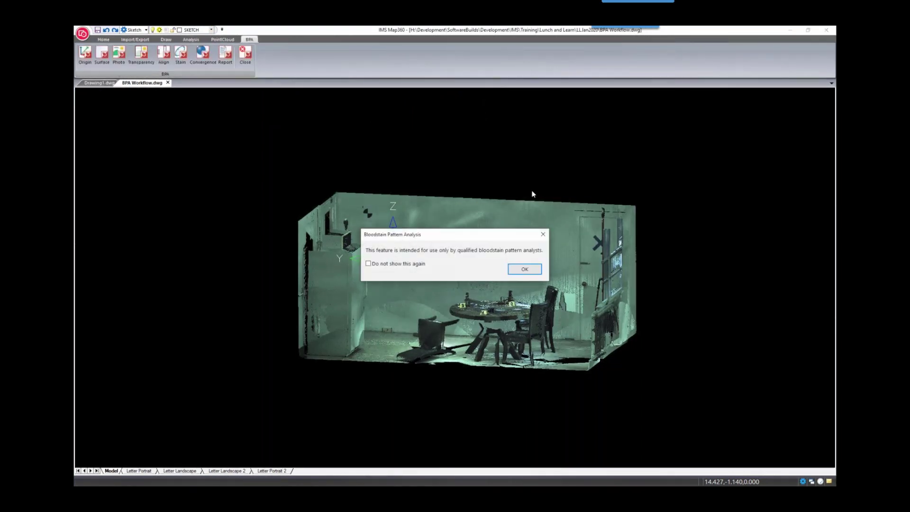
pyautogui.click(524, 269)
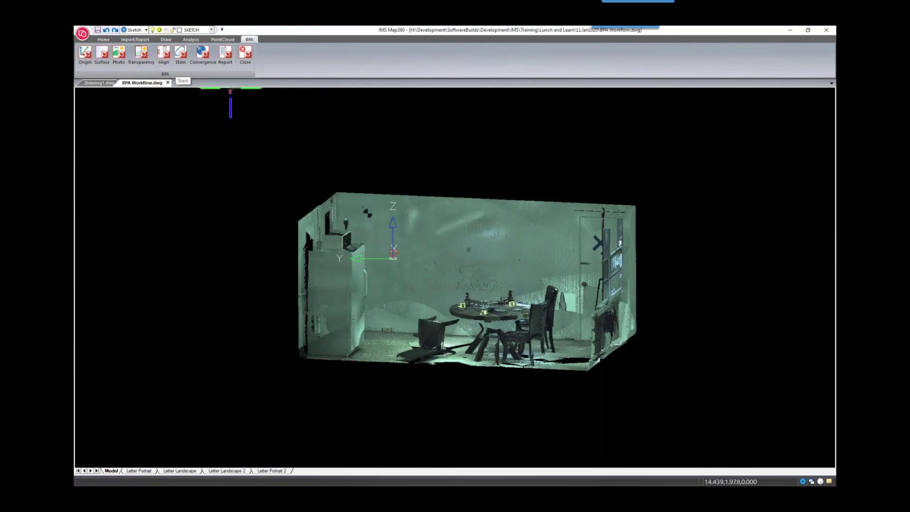
pyautogui.click(86, 62)
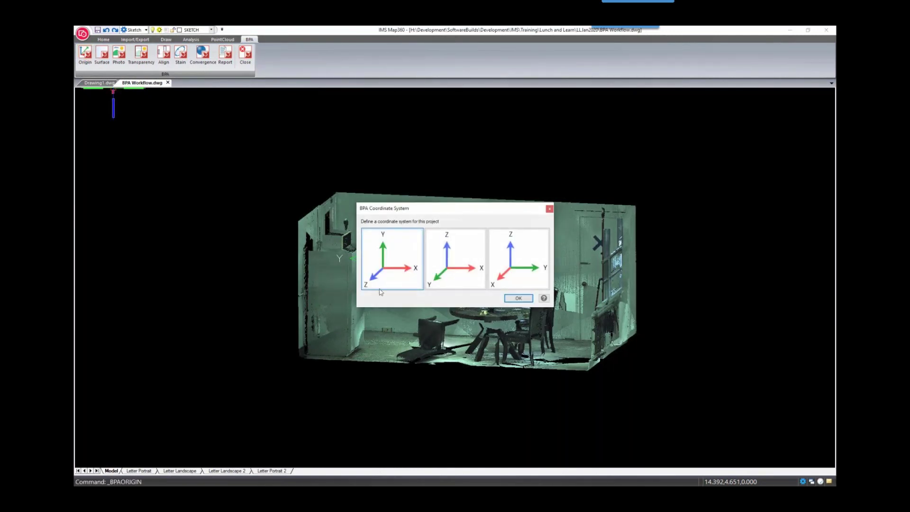
pyautogui.click(519, 298)
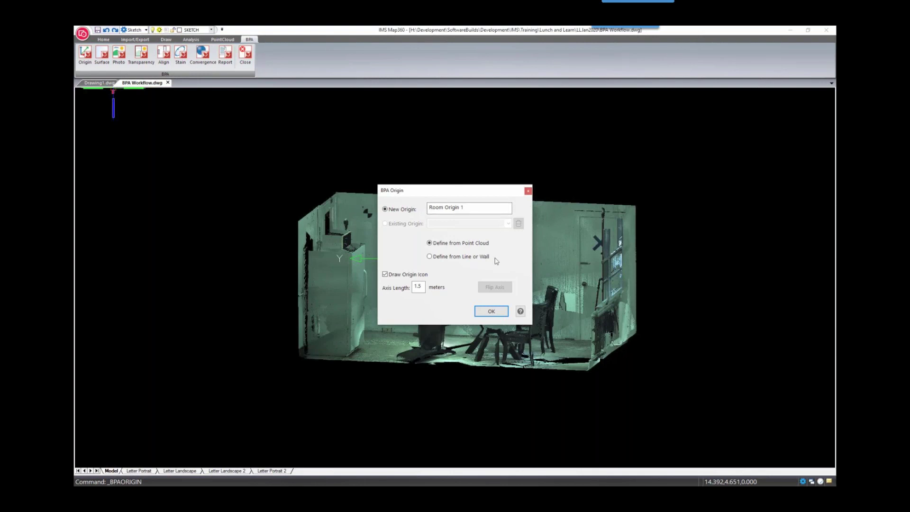
# Accept Room Origin 1 and pick its reference points on the front wall, left wall and floor
pyautogui.click(491, 311)
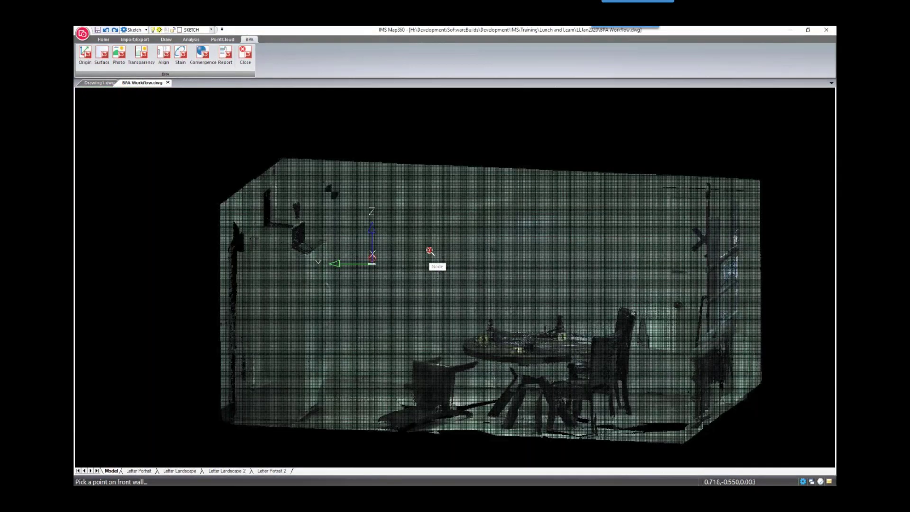
pyautogui.scroll(4, 429, 251)
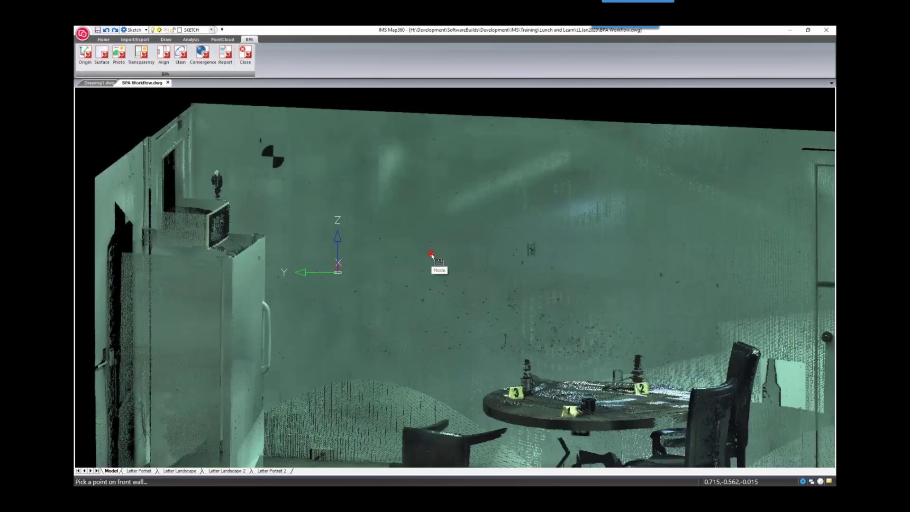
pyautogui.click(431, 254)
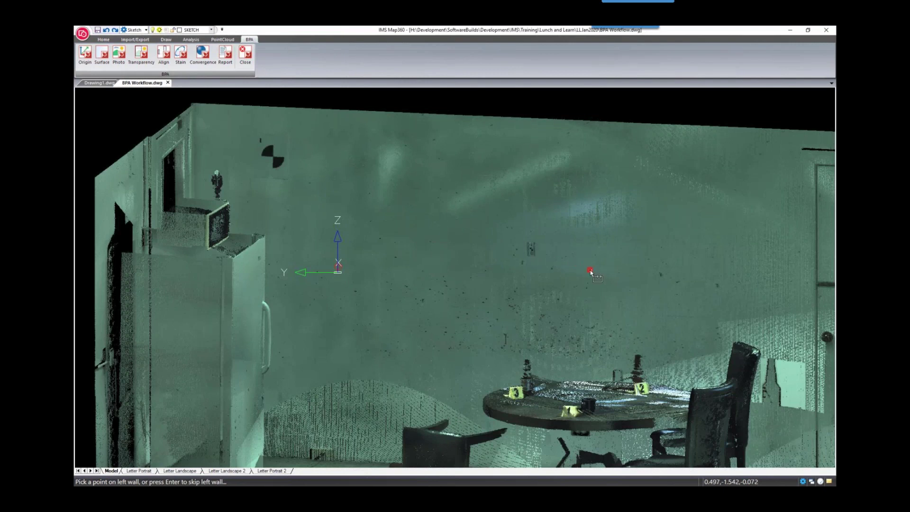
pyautogui.moveTo(589, 270)
pyautogui.keyDown('shift'); pyautogui.mouseDown(button='middle')
pyautogui.moveTo(552, 271)
pyautogui.moveTo(538, 303)
pyautogui.mouseUp(button='middle'); pyautogui.keyUp('shift')
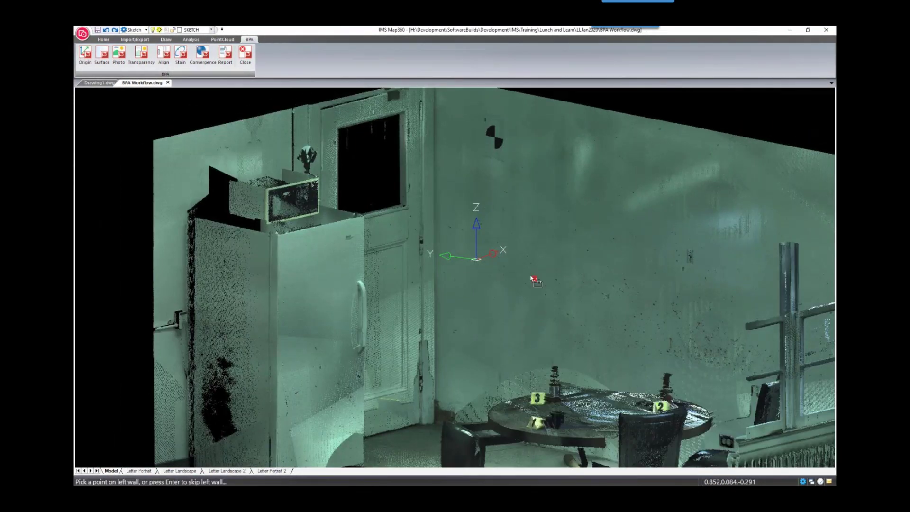
pyautogui.click(431, 367)
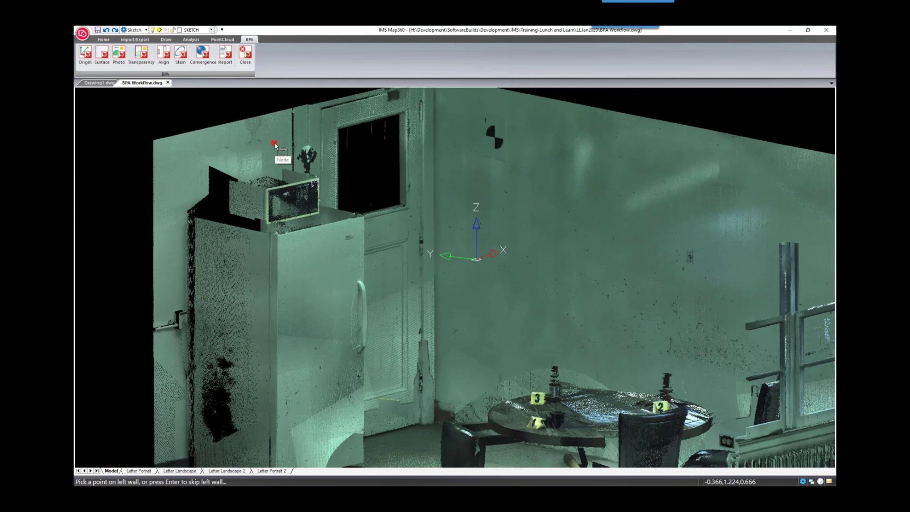
pyautogui.click(274, 144)
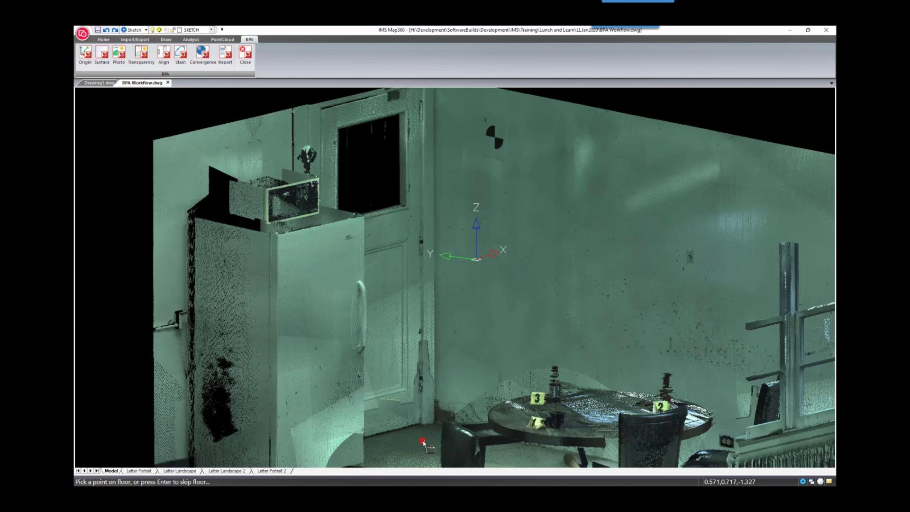
pyautogui.click(423, 441)
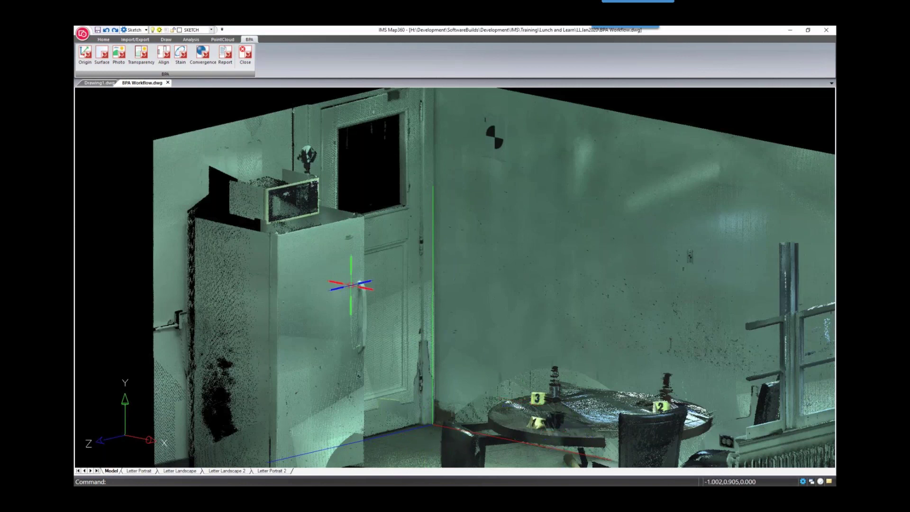
# Set the existing surface Front Wall 1 to show its stains in Green
pyautogui.click(103, 54)
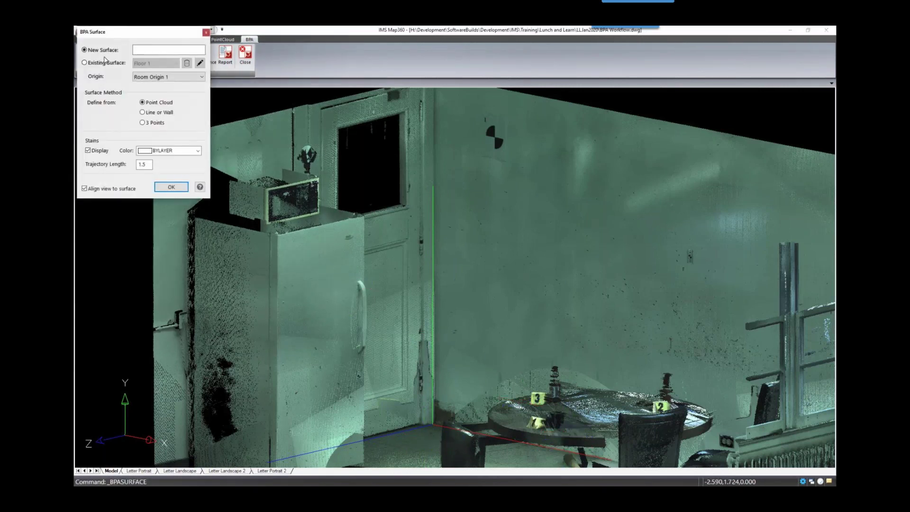
pyautogui.click(105, 62)
pyautogui.click(177, 64)
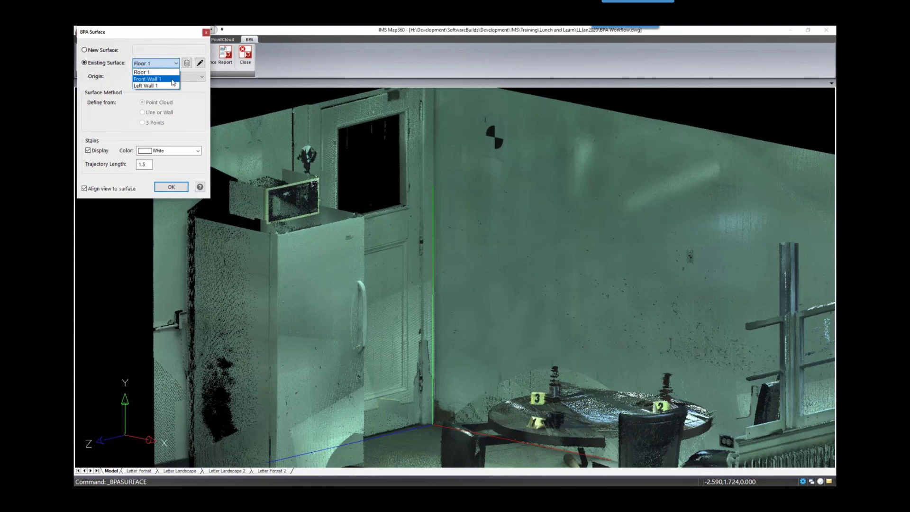
pyautogui.click(172, 80)
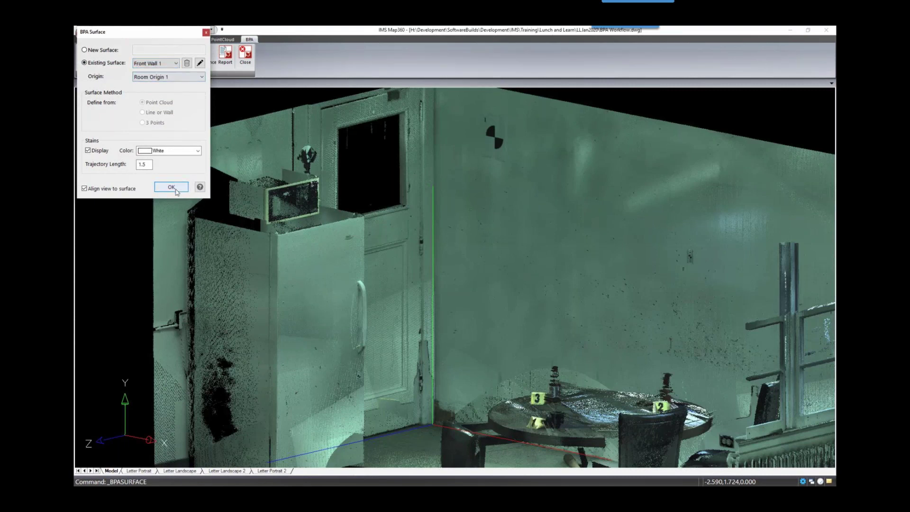
pyautogui.click(176, 151)
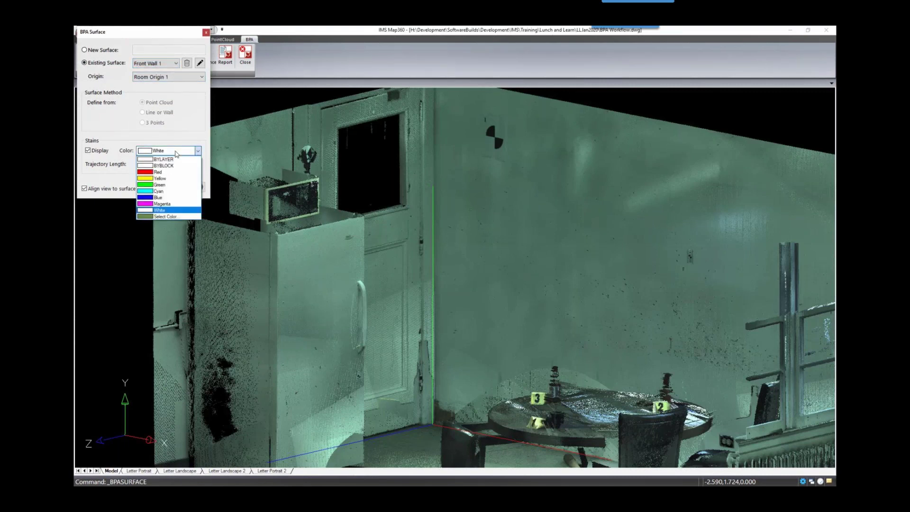
pyautogui.click(169, 184)
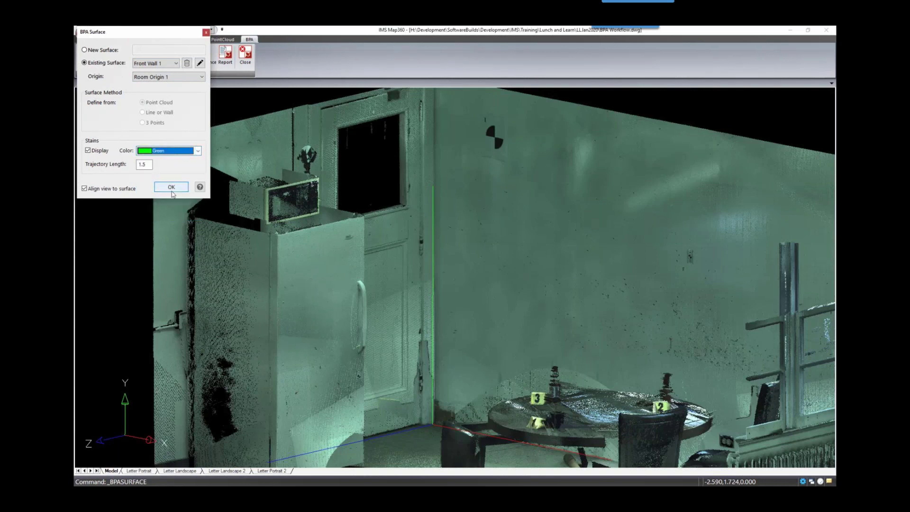
pyautogui.click(171, 189)
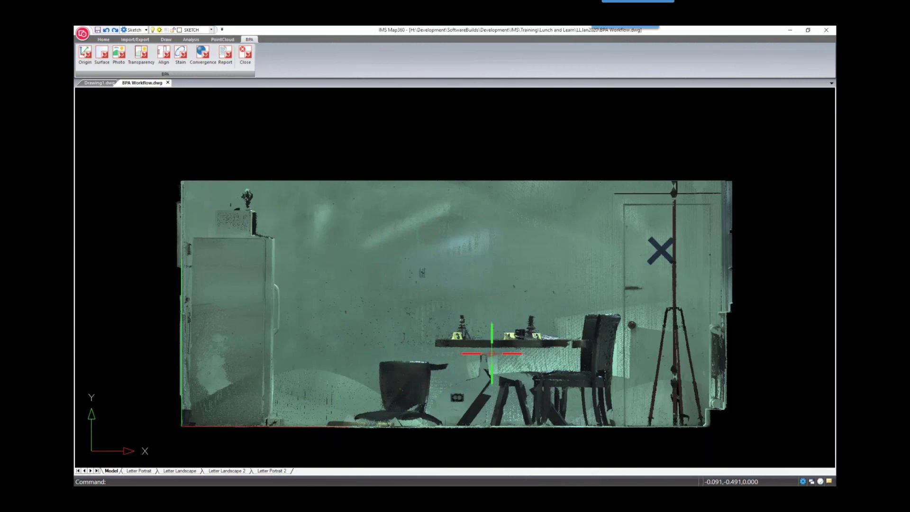
pyautogui.press('Return')
# Zoom into the stained upper wall and place the CPC Stain Group-A1.jpg photo on it
pyautogui.write('w')
pyautogui.press('Return')
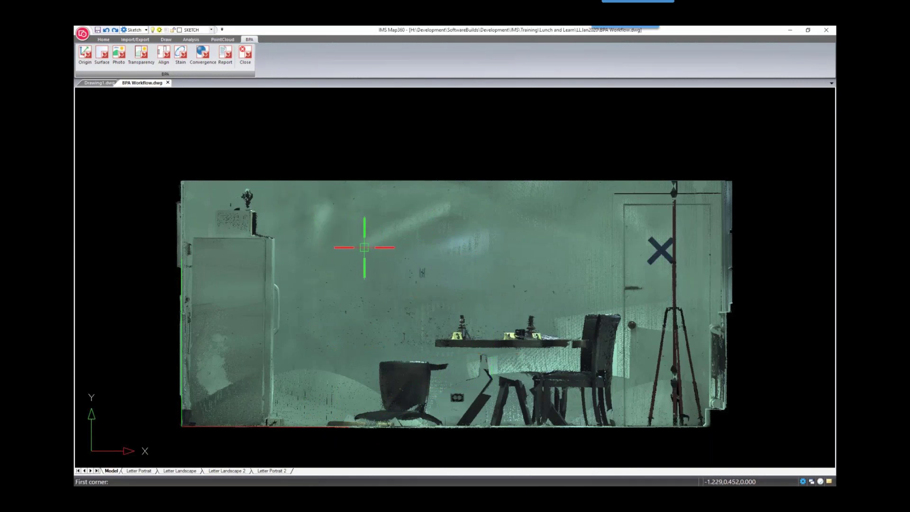
pyautogui.click(363, 247)
pyautogui.click(599, 330)
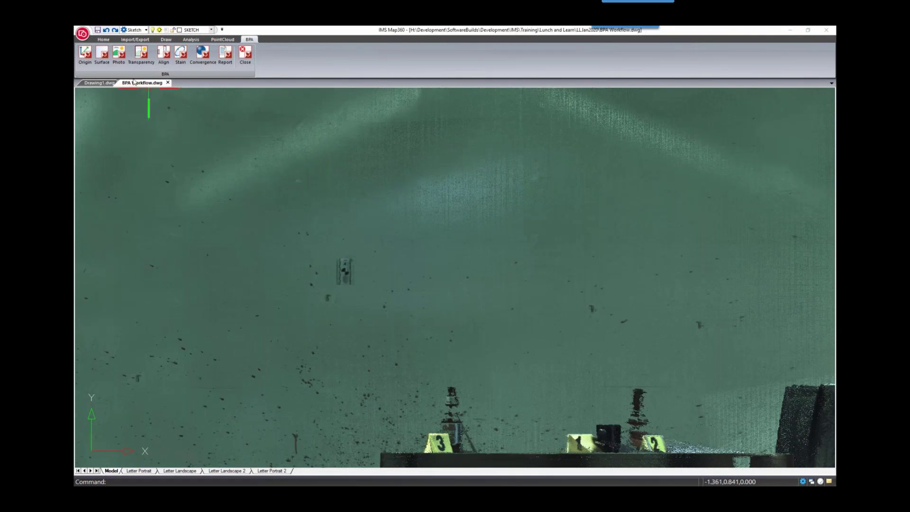
pyautogui.click(121, 62)
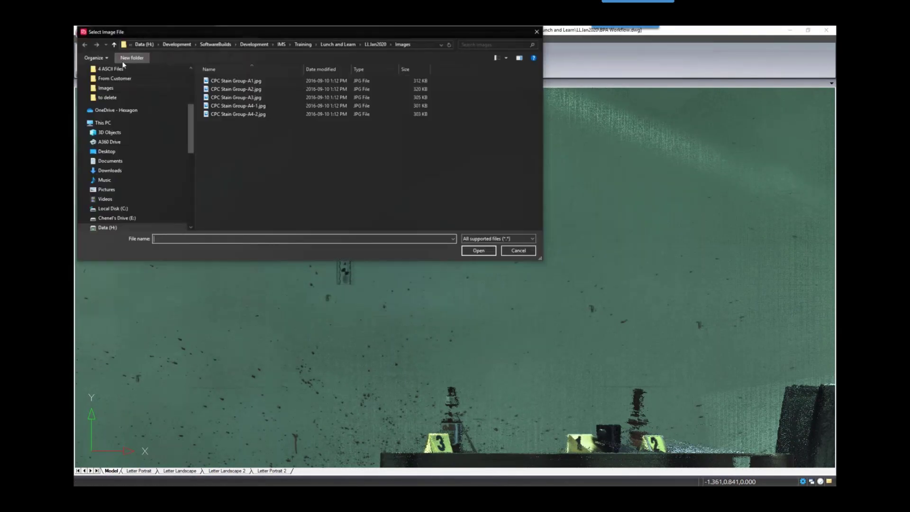
pyautogui.click(220, 81)
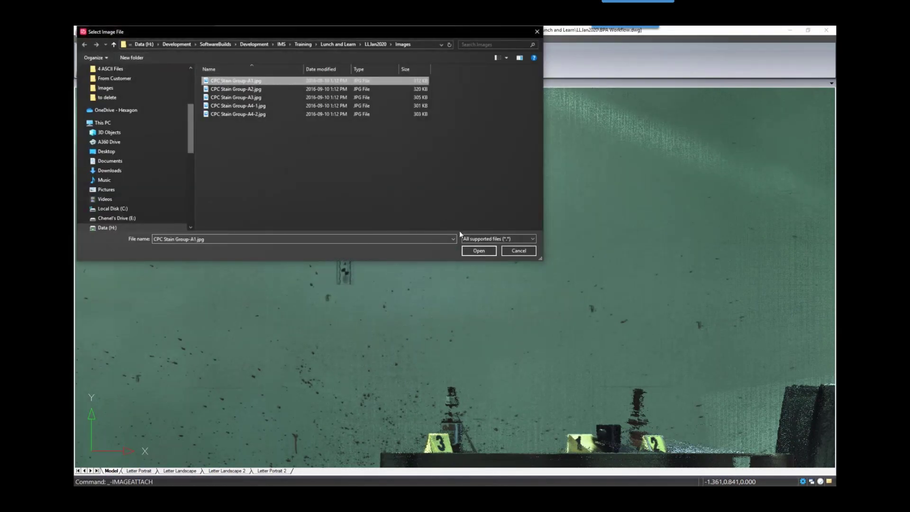
pyautogui.click(478, 251)
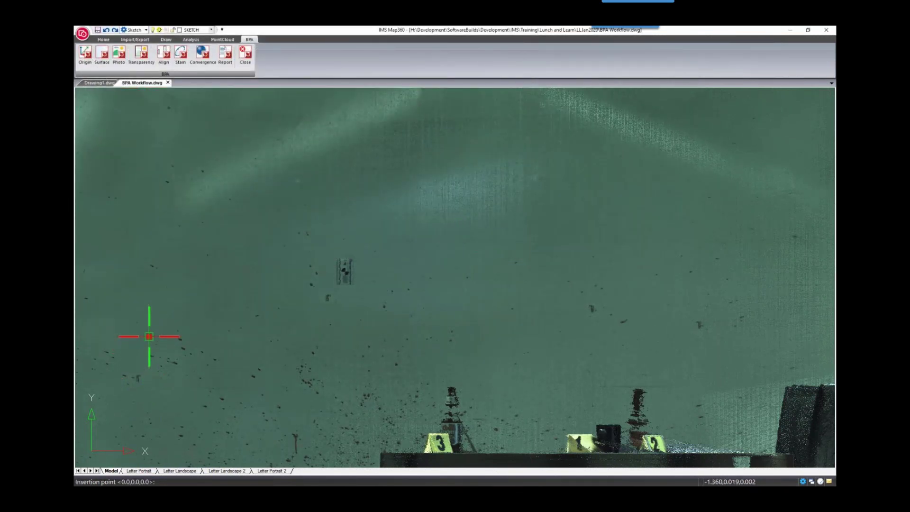
pyautogui.click(142, 337)
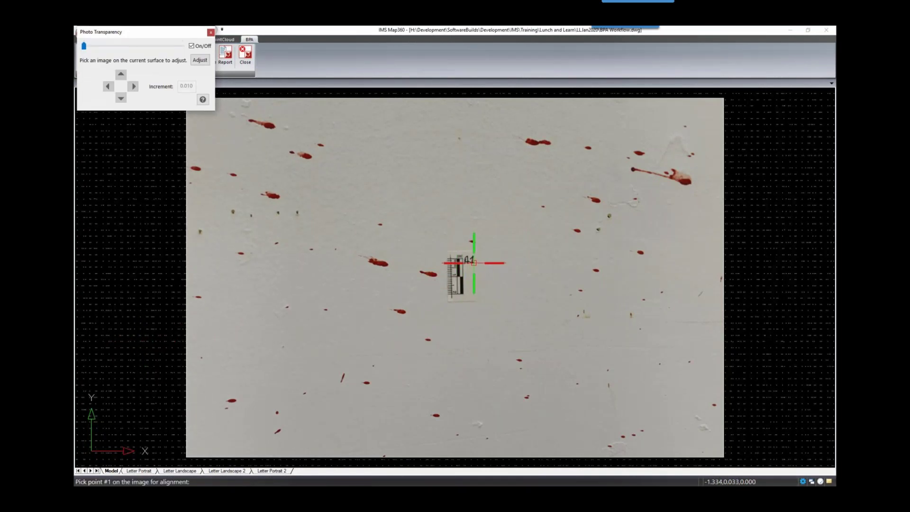
# Align the A1 photo by picking points on its scale and stains, then three matching cloud points
pyautogui.click(474, 262)
pyautogui.click(633, 169)
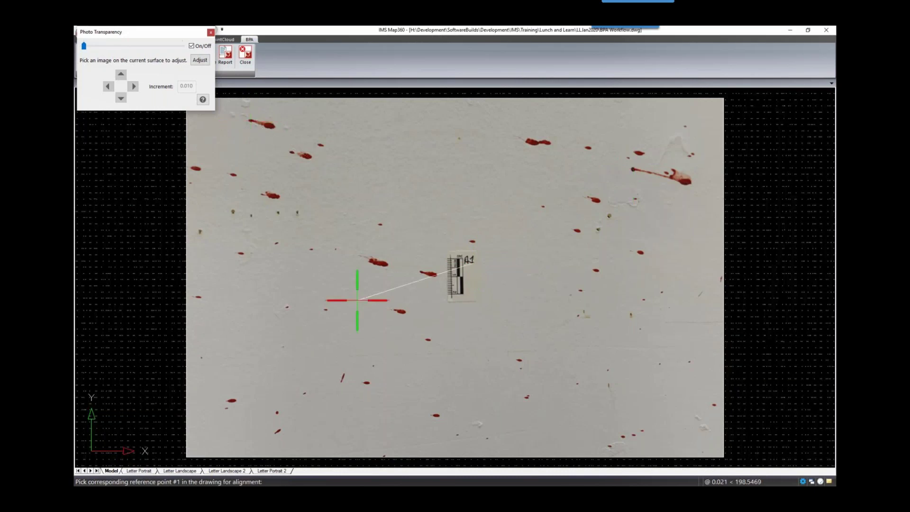
pyautogui.press('Return')
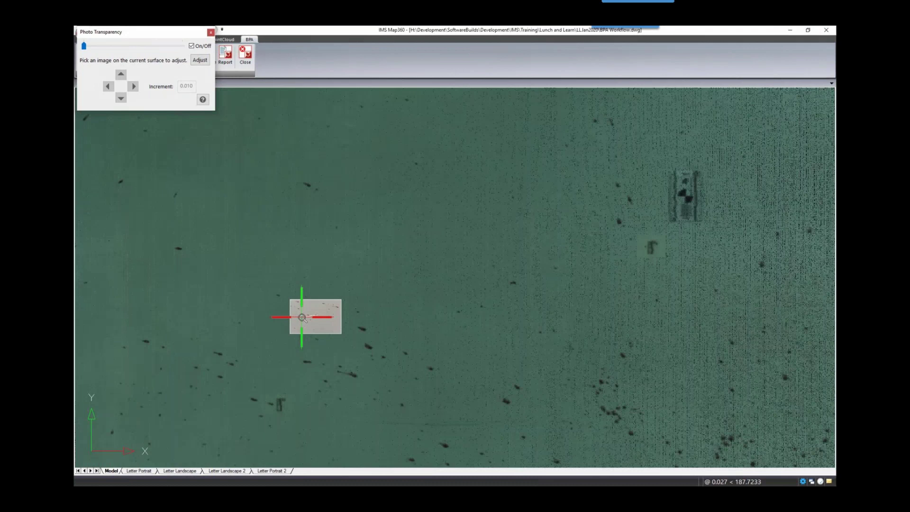
pyautogui.click(315, 316)
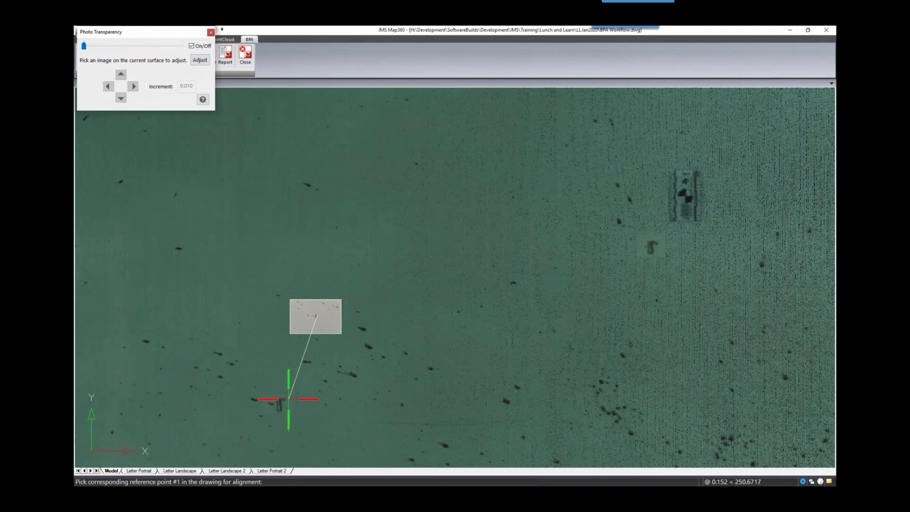
pyautogui.click(337, 370)
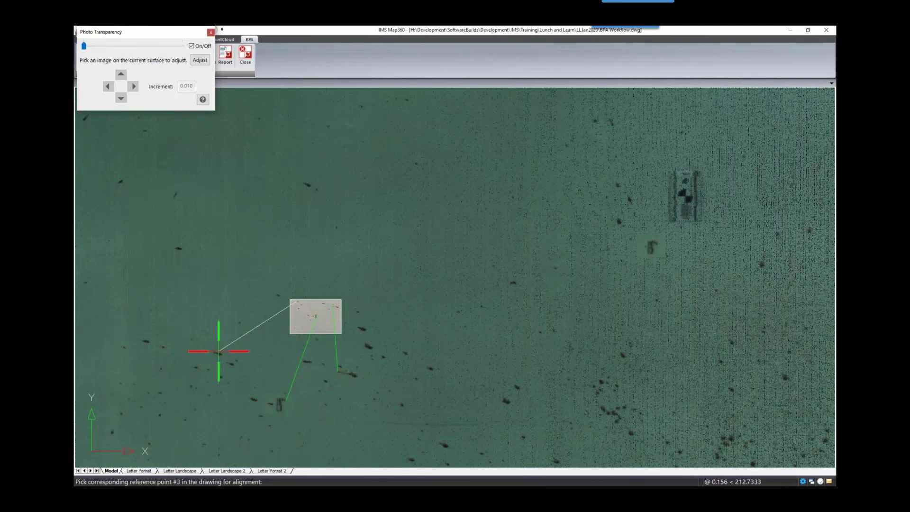
pyautogui.click(215, 352)
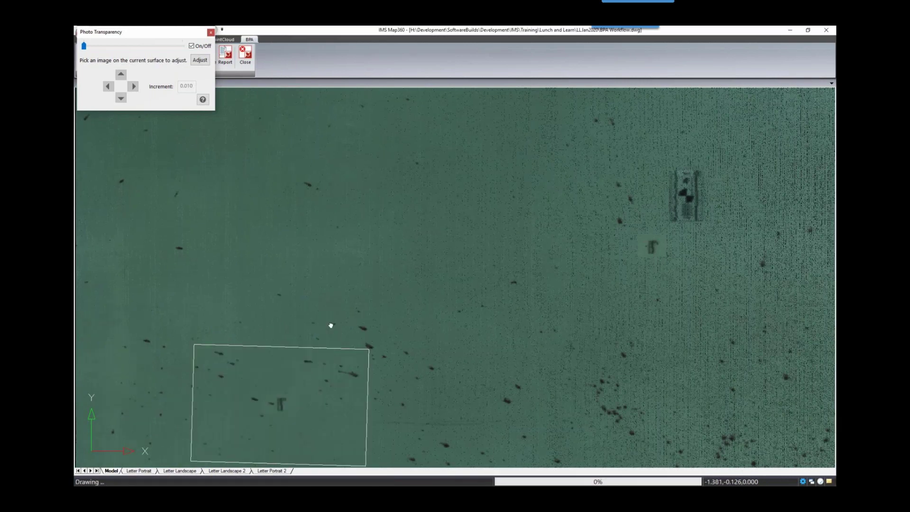
pyautogui.scroll(2, 339, 280)
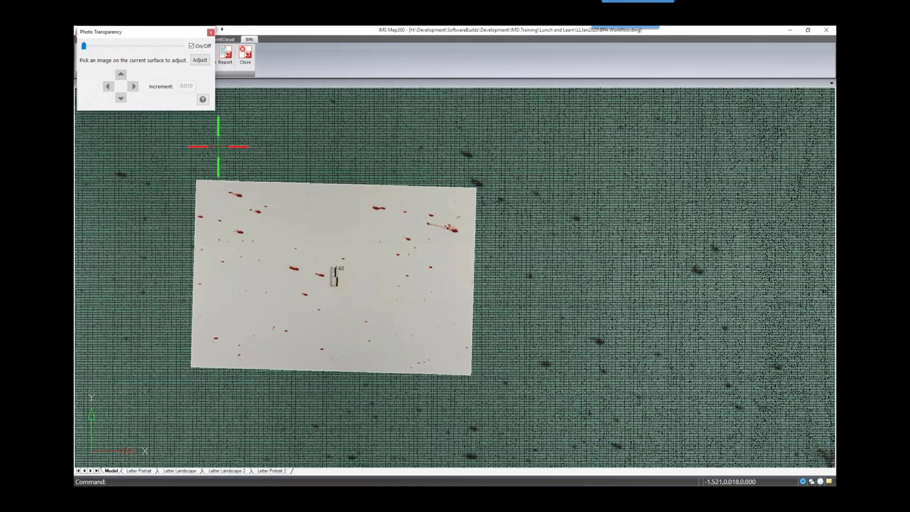
# Fade and repeatedly hide/show the A1 photo overlay to check its fit, then restore full opacity
pyautogui.moveTo(85, 47); pyautogui.dragTo(178, 52)
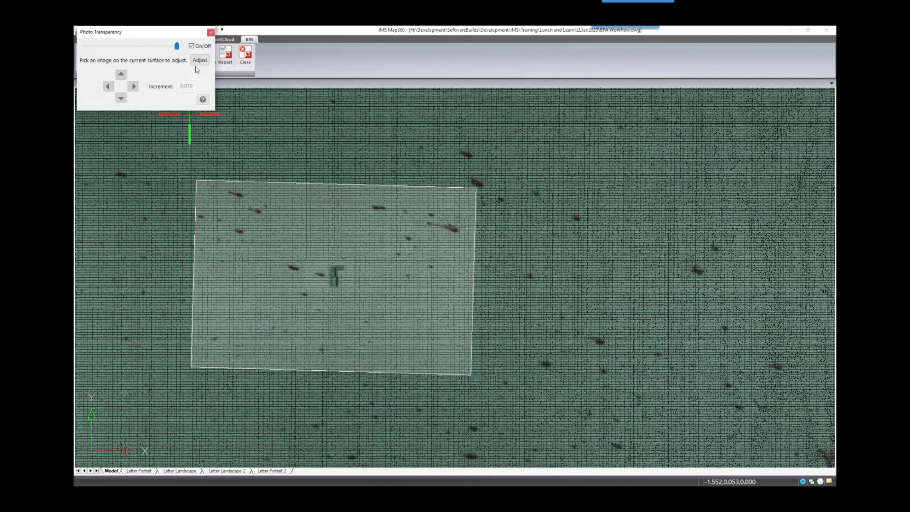
pyautogui.click(192, 46)
pyautogui.click(191, 47)
pyautogui.click(192, 46)
pyautogui.click(192, 46)
pyautogui.click(191, 46)
pyautogui.click(191, 46)
pyautogui.moveTo(176, 46); pyautogui.dragTo(79, 52)
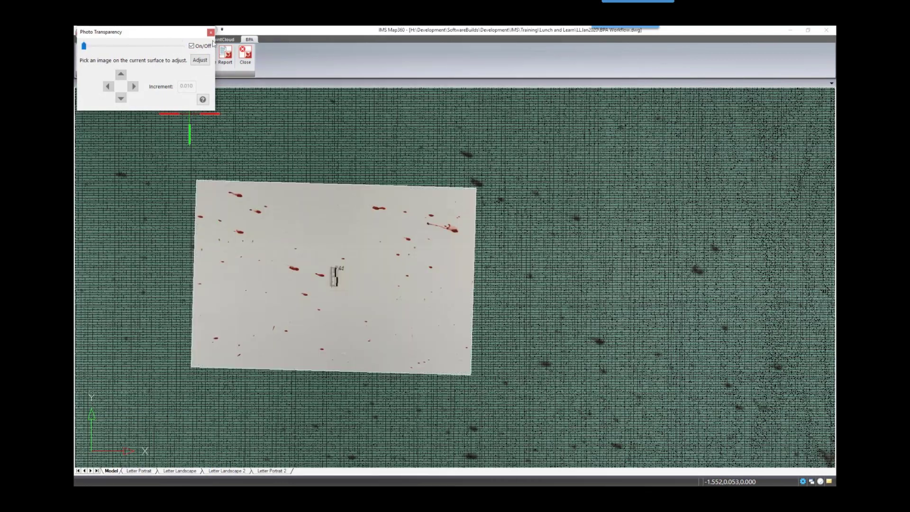
pyautogui.moveTo(212, 41); pyautogui.dragTo(217, 109)
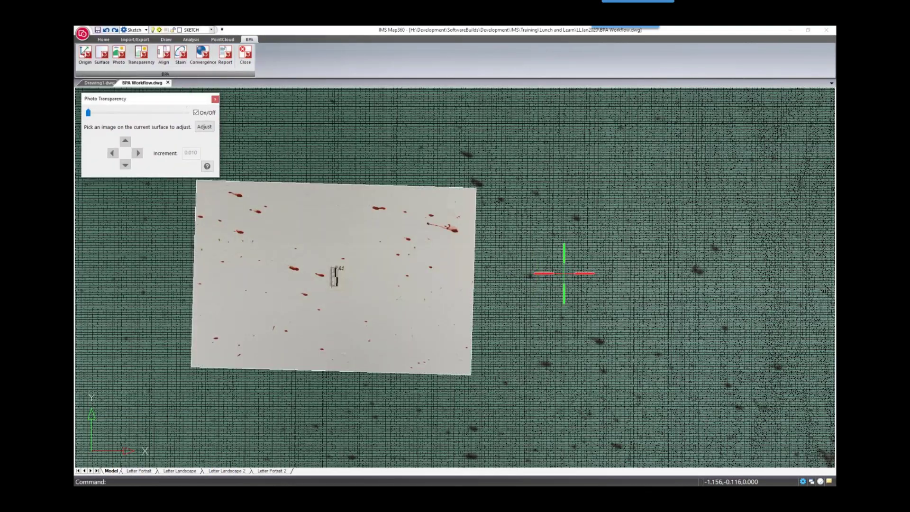
pyautogui.scroll(-5, 564, 273)
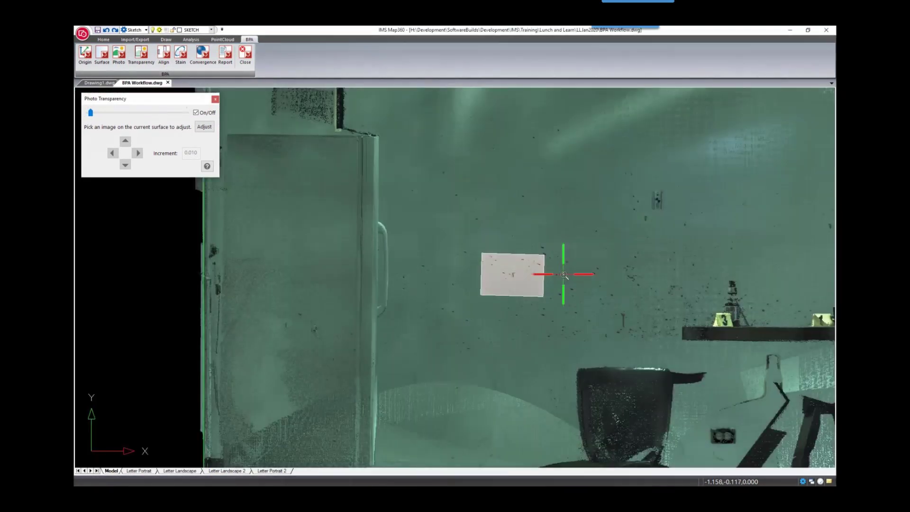
# Insert the CPC Stain Group-A2.jpg photo at the default insertion point
pyautogui.moveTo(536, 282); pyautogui.dragTo(357, 332, button='middle')
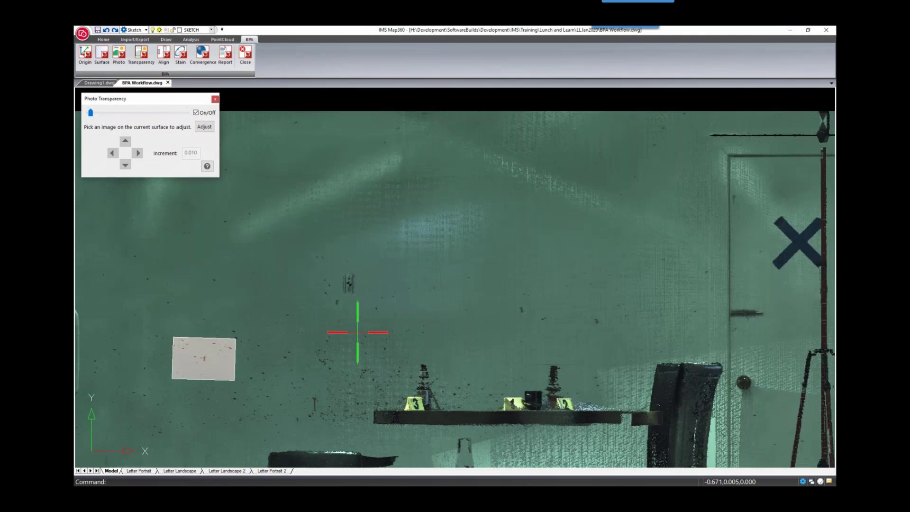
pyautogui.click(119, 53)
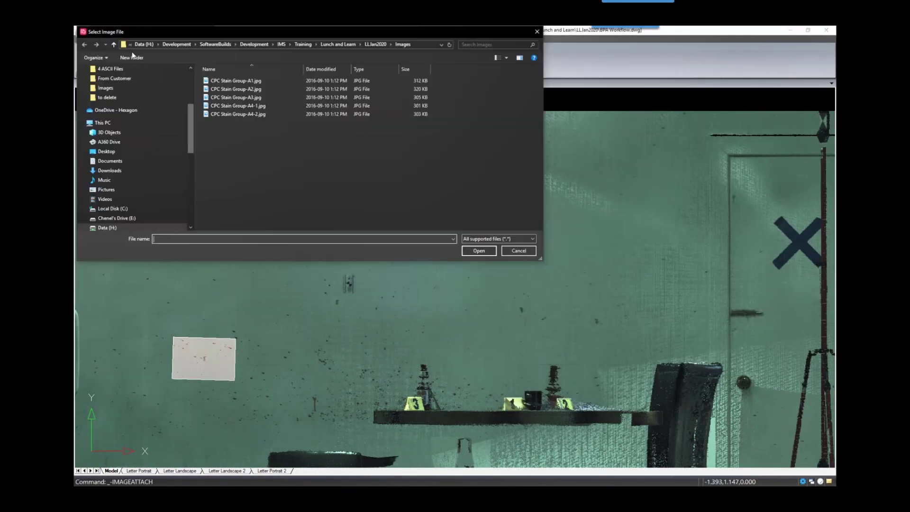
pyautogui.click(234, 89)
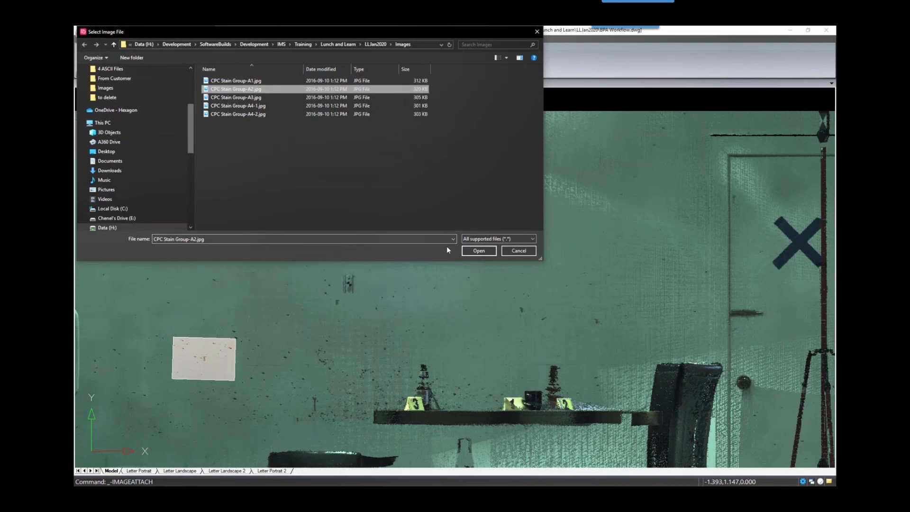
pyautogui.click(465, 254)
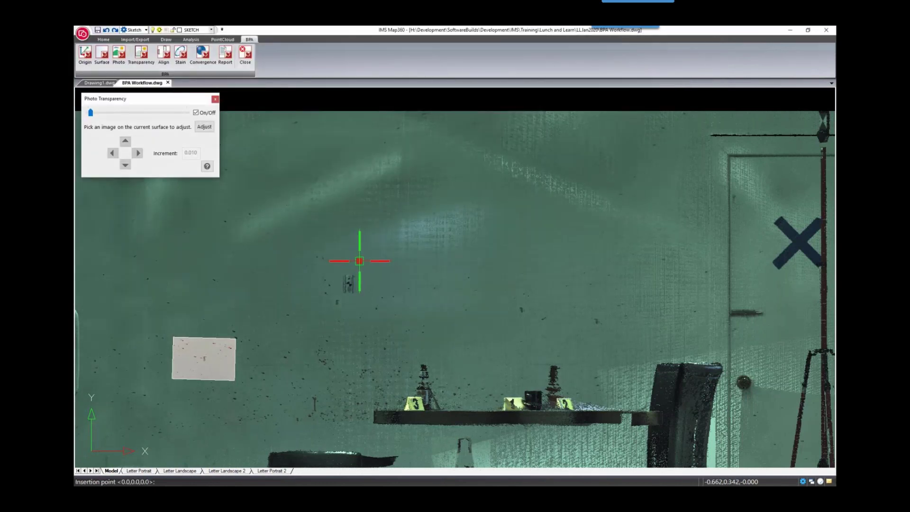
pyautogui.press('Return')
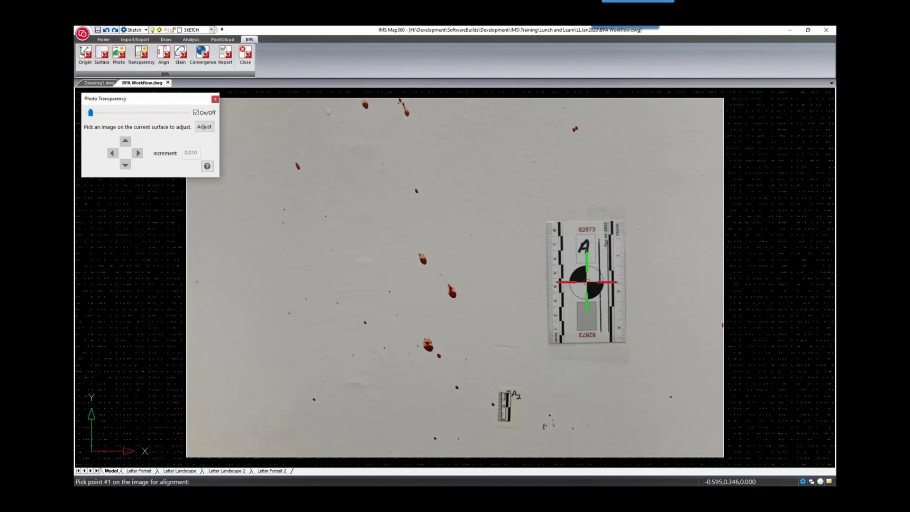
# Align the A2 photo by matching three scale-card points to three points on the cloud
pyautogui.click(587, 282)
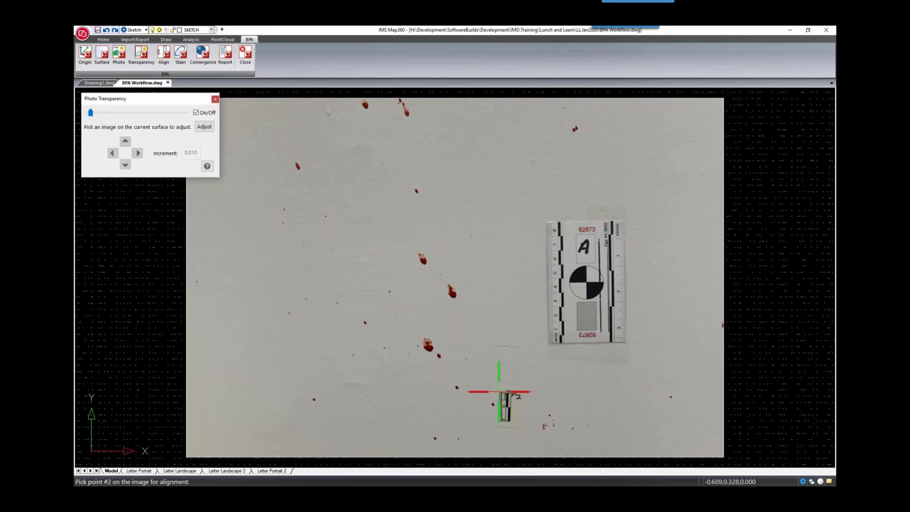
pyautogui.click(499, 391)
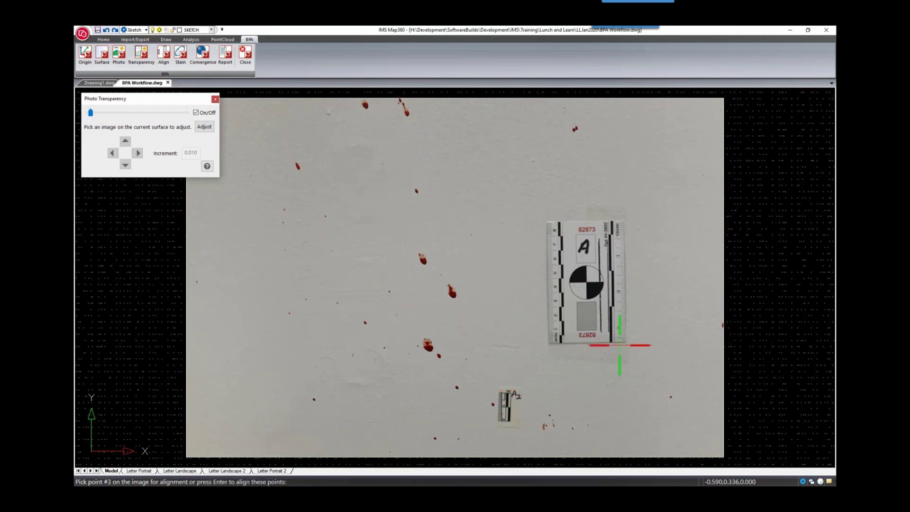
pyautogui.click(626, 343)
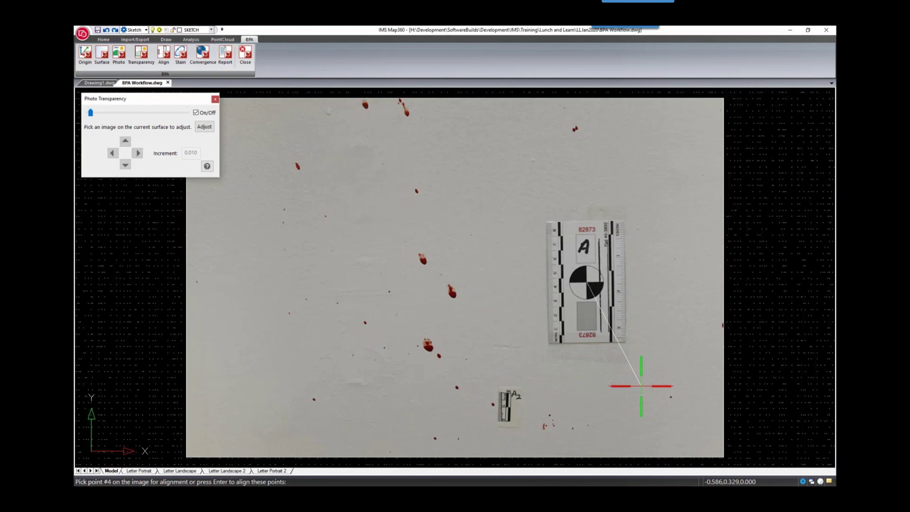
pyautogui.press('Return')
pyautogui.click(365, 344)
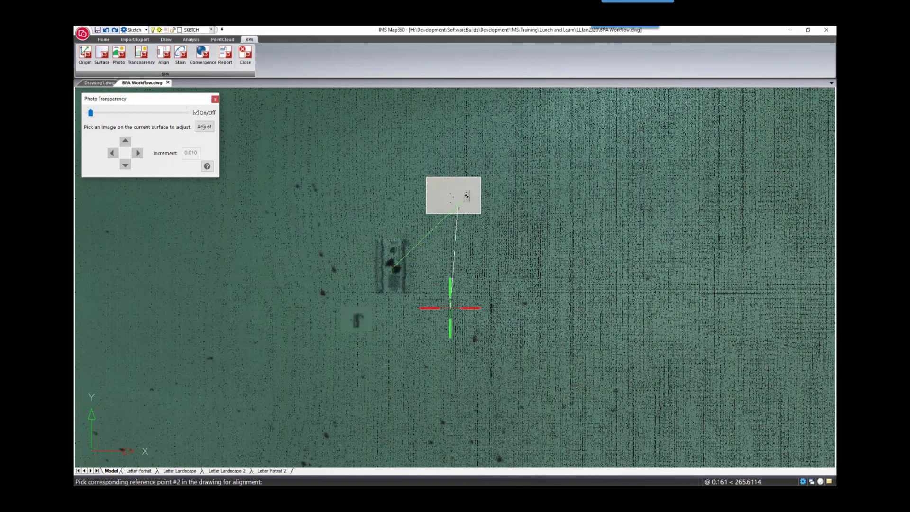
pyautogui.click(354, 312)
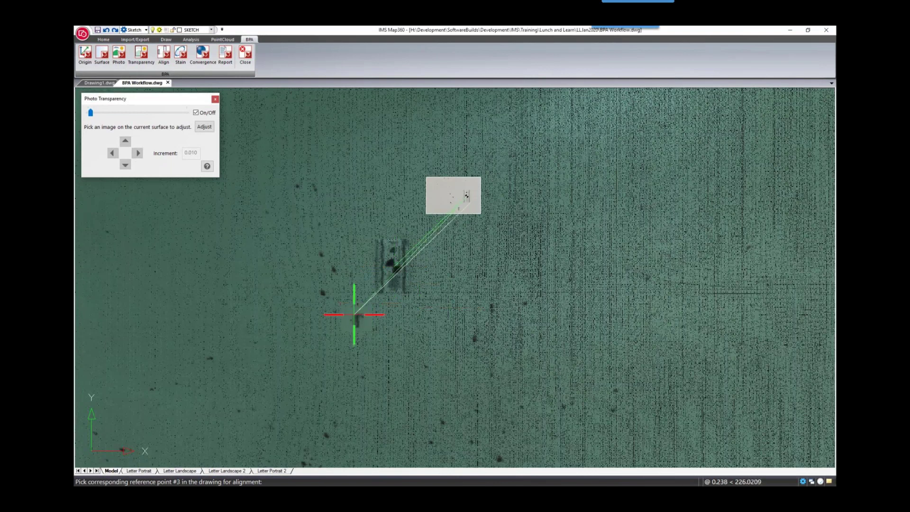
pyautogui.click(409, 293)
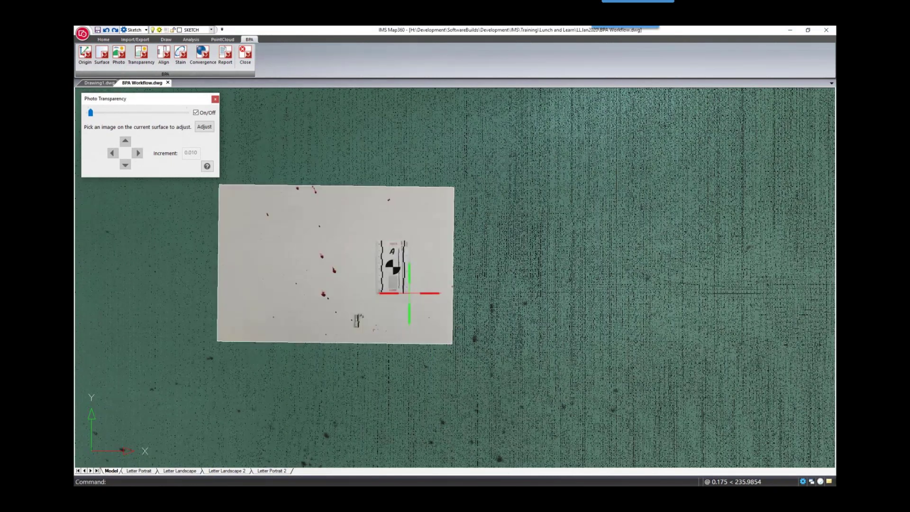
# Center the A2 photo, make it semi-transparent and hide/show it to check the fit
pyautogui.scroll(2, 350, 258)
pyautogui.moveTo(377, 258); pyautogui.dragTo(478, 271, button='middle')
pyautogui.moveTo(91, 112); pyautogui.dragTo(165, 113)
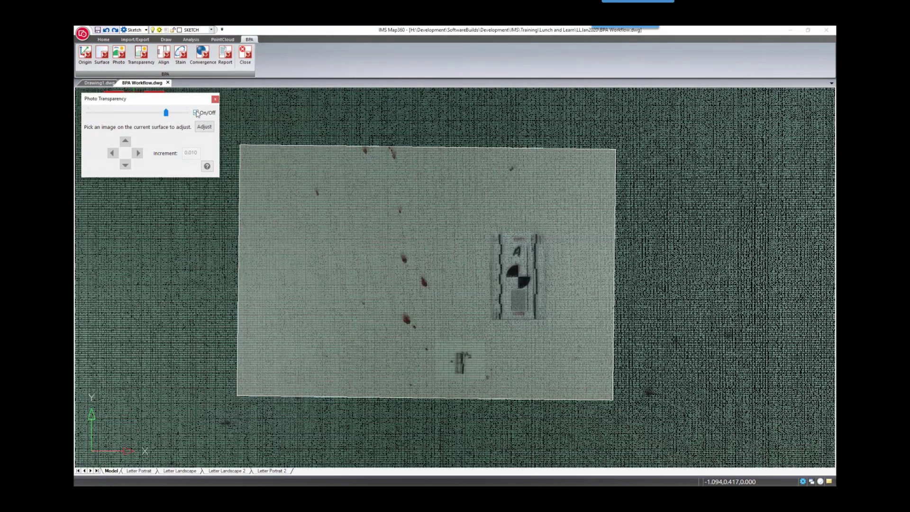
pyautogui.click(196, 112)
pyautogui.click(195, 113)
pyautogui.click(196, 113)
pyautogui.click(196, 113)
# Nudge the A2 photo slightly upward using a 0.001 increment and recheck the overlay
pyautogui.click(204, 127)
pyautogui.click(292, 147)
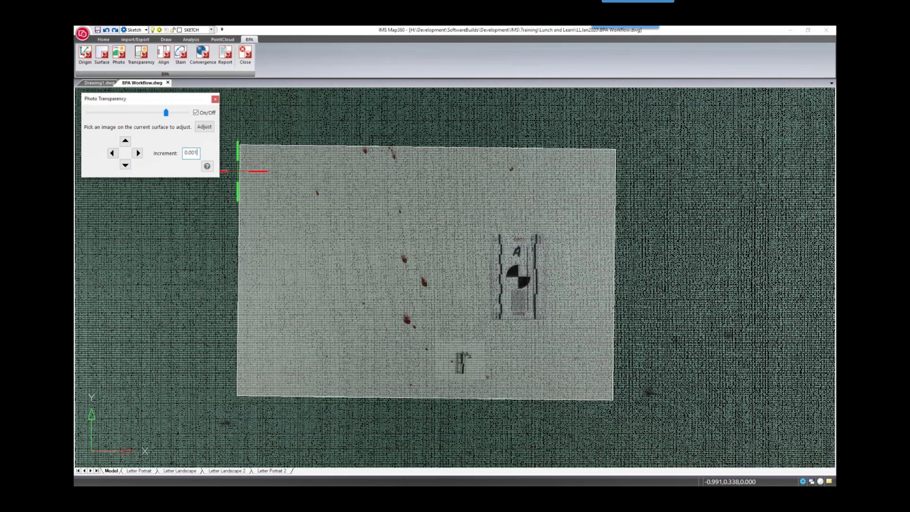
pyautogui.click(125, 141)
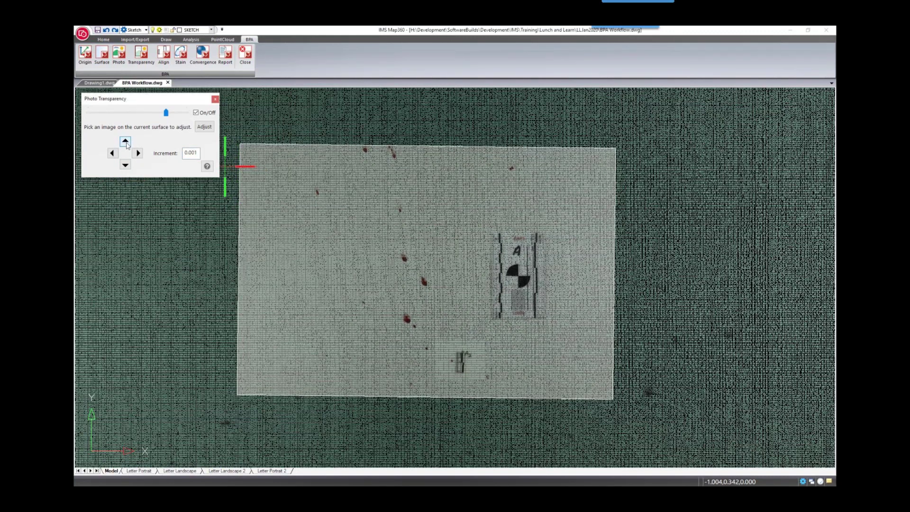
pyautogui.click(196, 113)
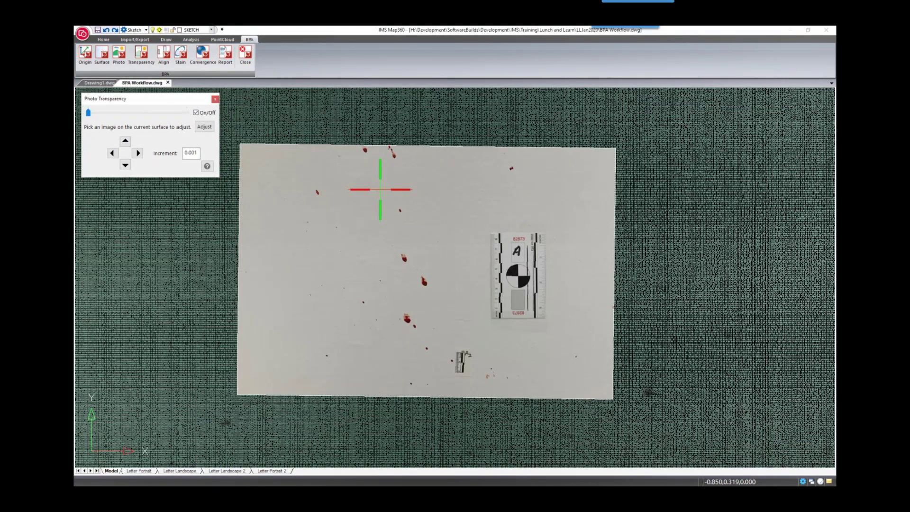
# Insert the CPC Stain Group-A3.jpg photo onto the wall
pyautogui.scroll(-5, 385, 195)
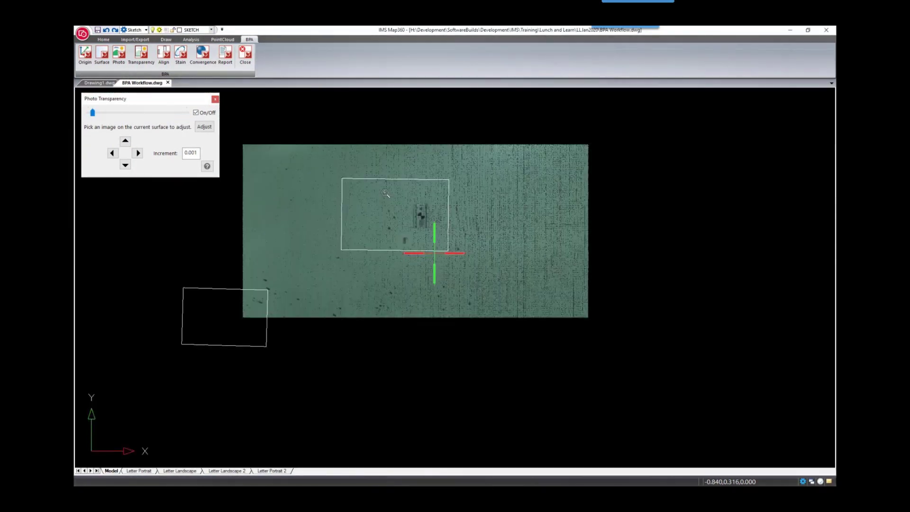
pyautogui.scroll(-5, 384, 192)
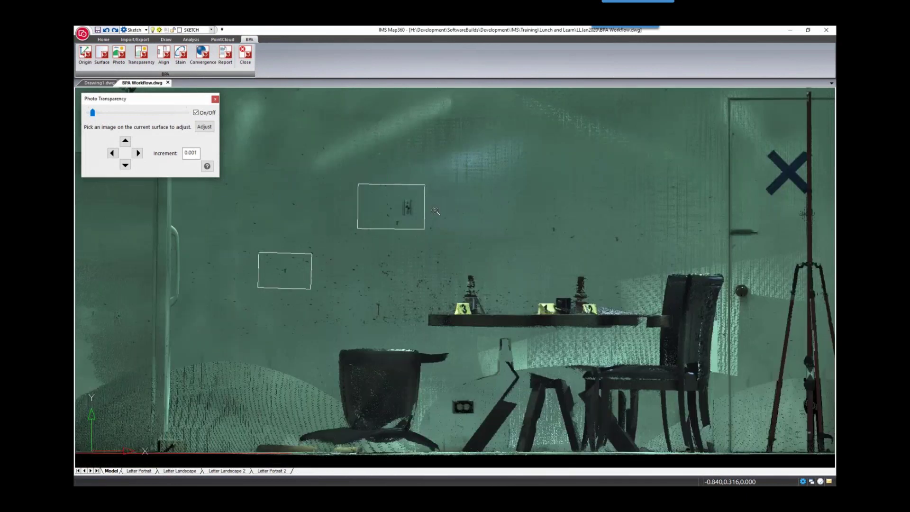
pyautogui.scroll(8, 505, 204)
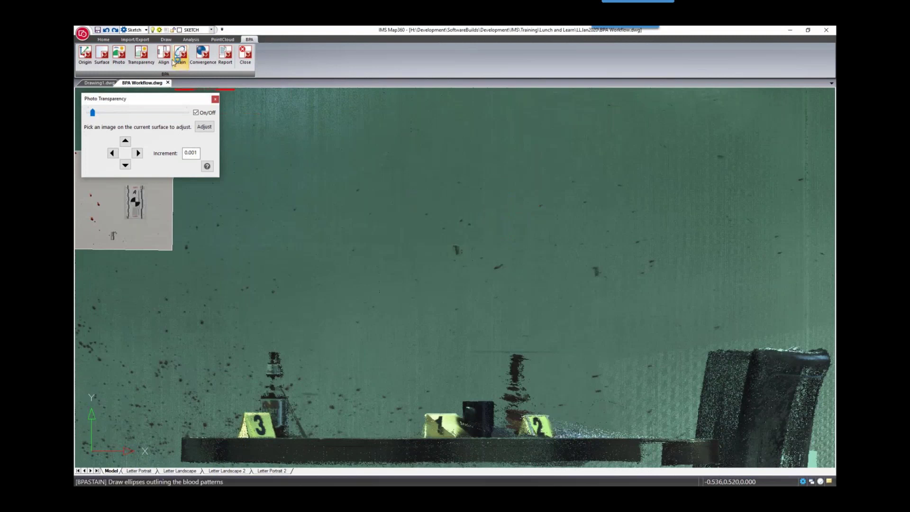
pyautogui.click(121, 56)
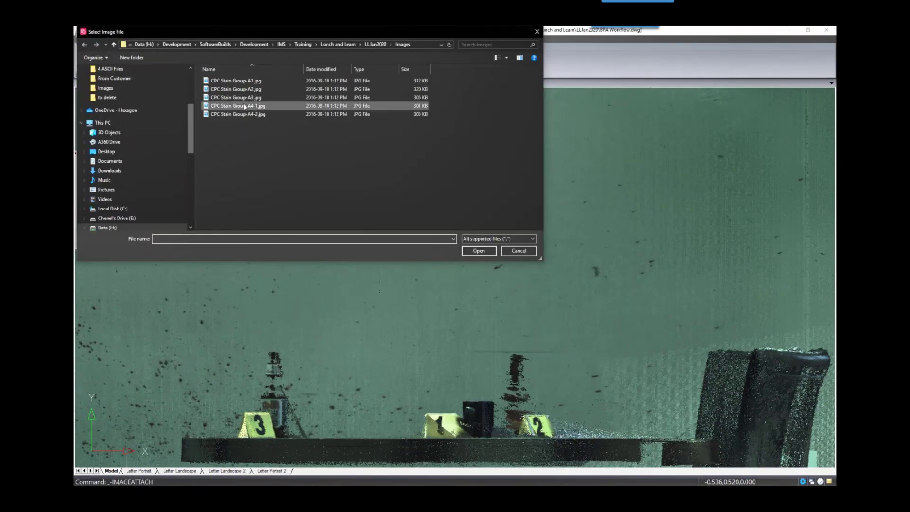
pyautogui.click(236, 97)
pyautogui.click(487, 251)
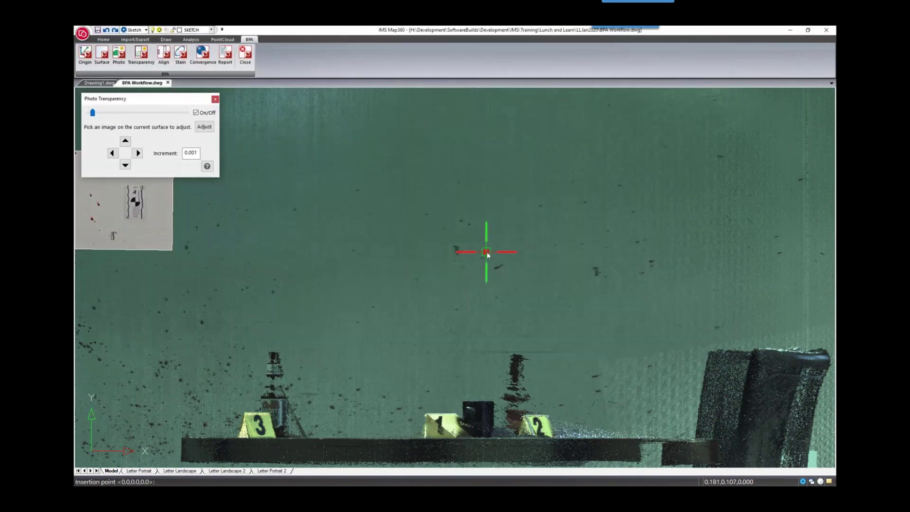
pyautogui.click(480, 244)
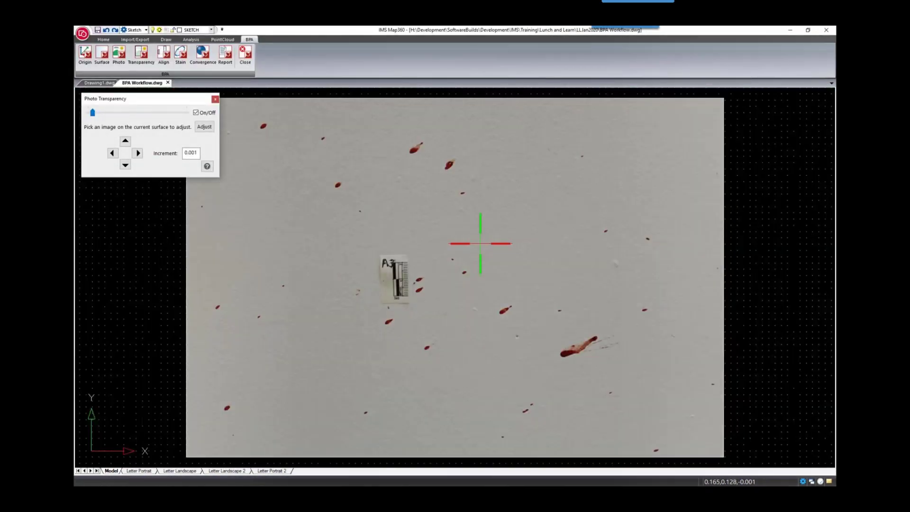
# Align the A3 photo using three picked points, starting at its A3 label
pyautogui.click(407, 262)
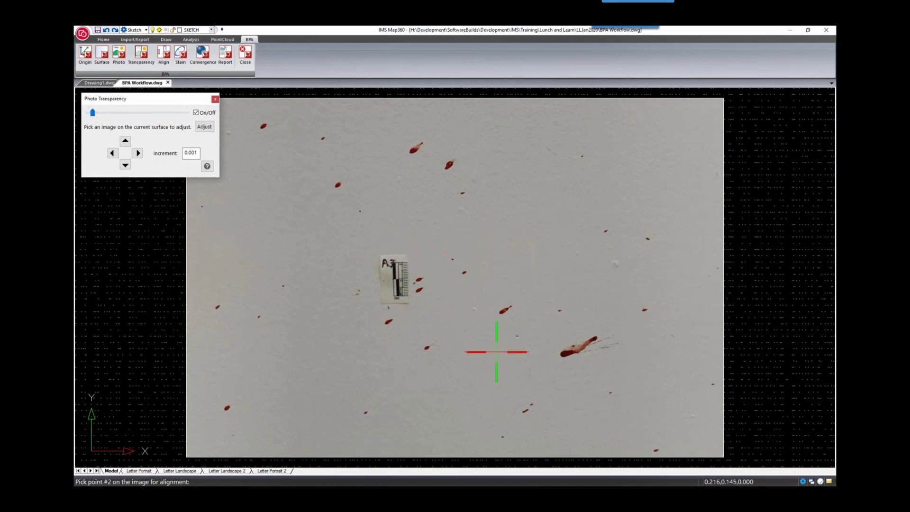
pyautogui.click(595, 337)
pyautogui.click(421, 144)
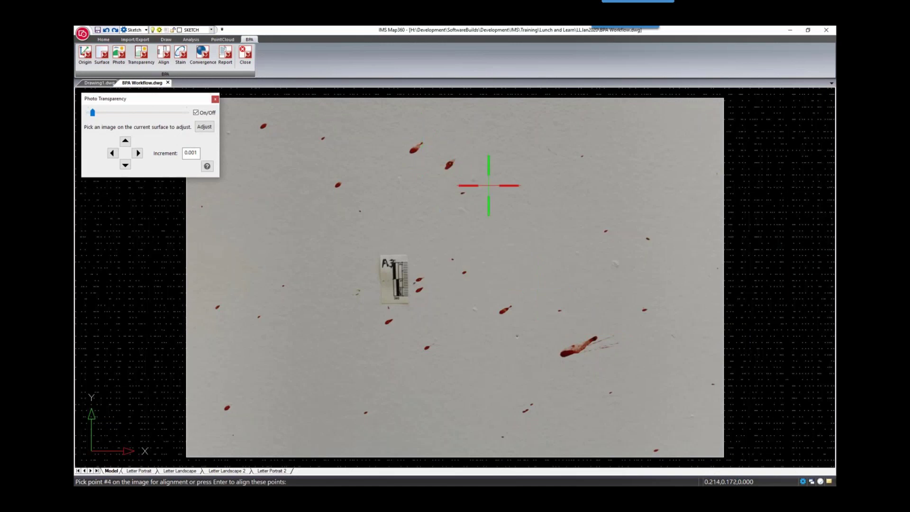
pyautogui.press('Return')
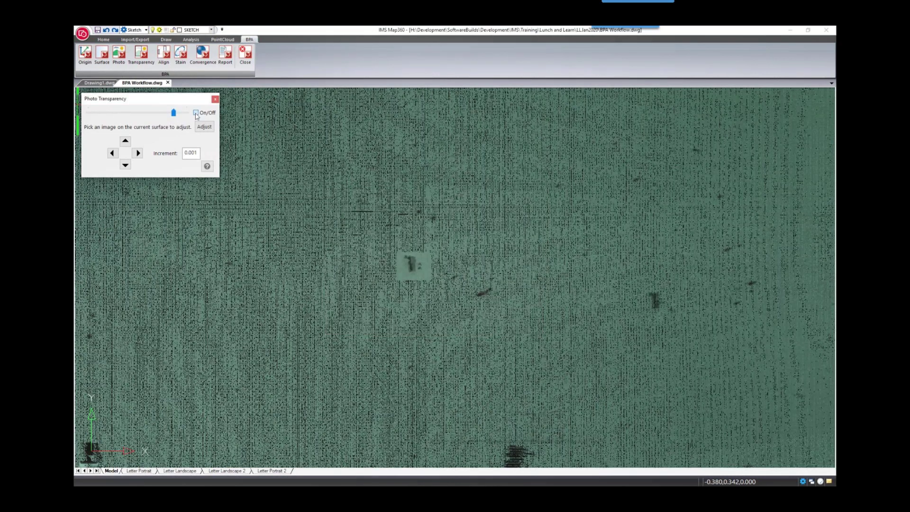
# Make the A3 photo fully opaque, close Photo Transparency, and zoom out to all three stain photos
pyautogui.click(195, 113)
pyautogui.click(196, 113)
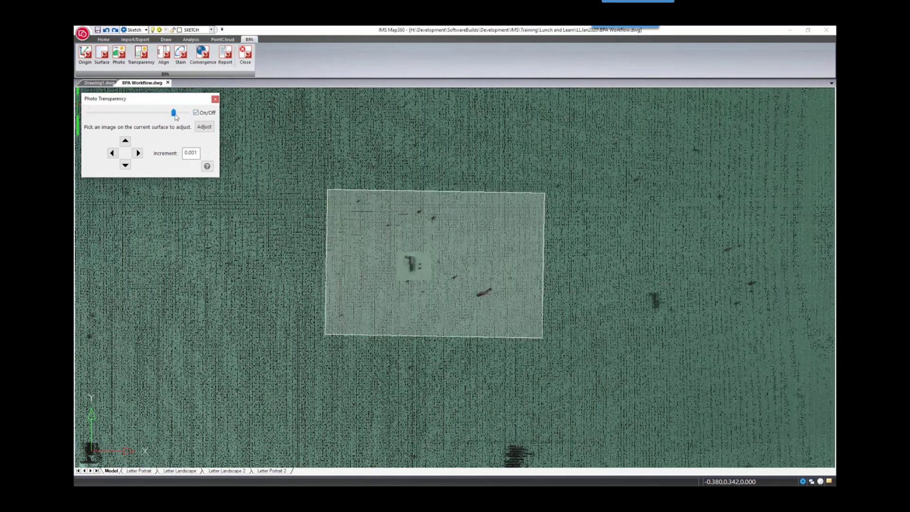
pyautogui.moveTo(173, 112); pyautogui.dragTo(90, 116)
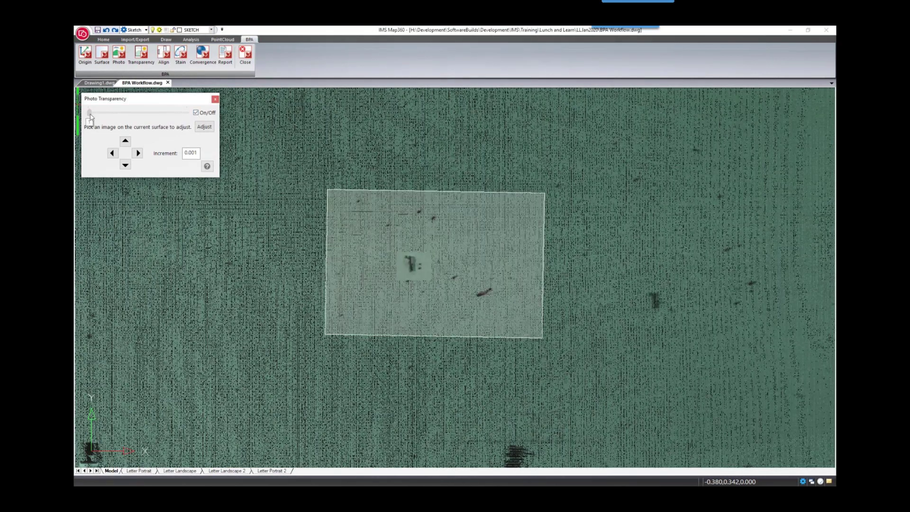
pyautogui.click(216, 98)
pyautogui.scroll(-5, 383, 253)
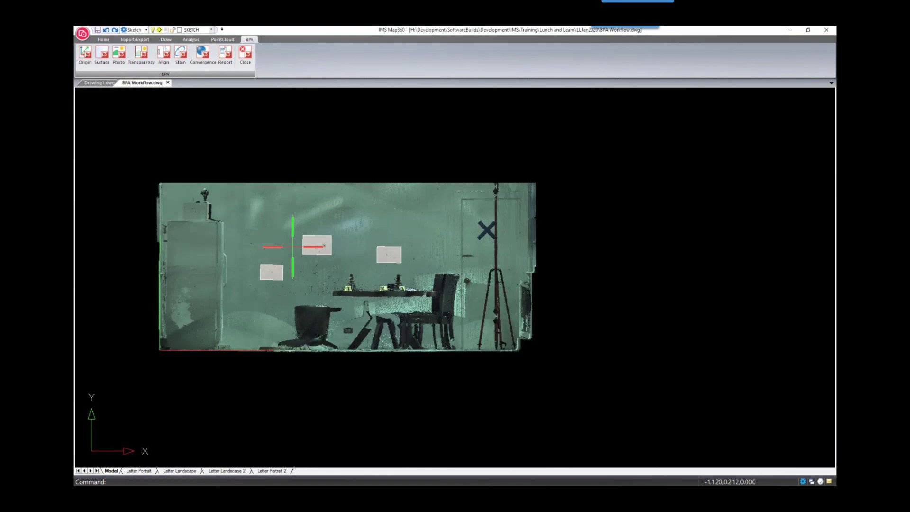
pyautogui.scroll(2, 304, 241)
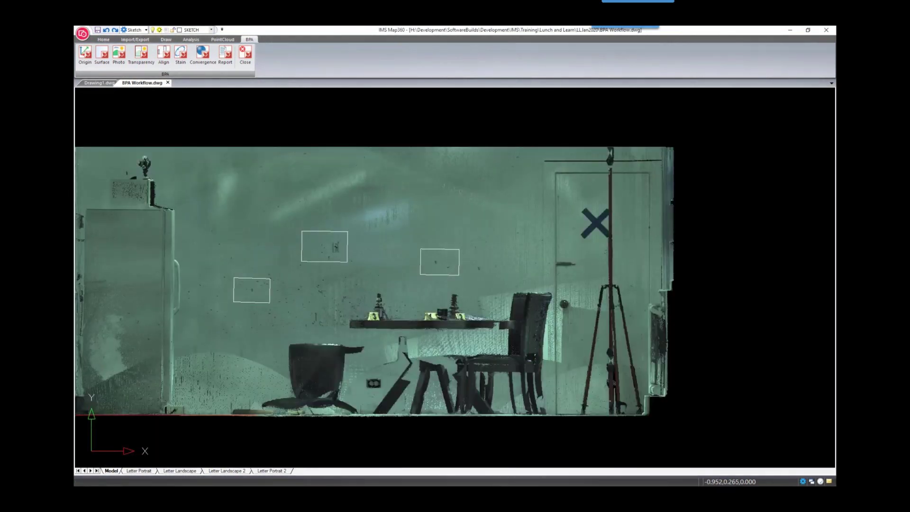
pyautogui.scroll(2, 305, 242)
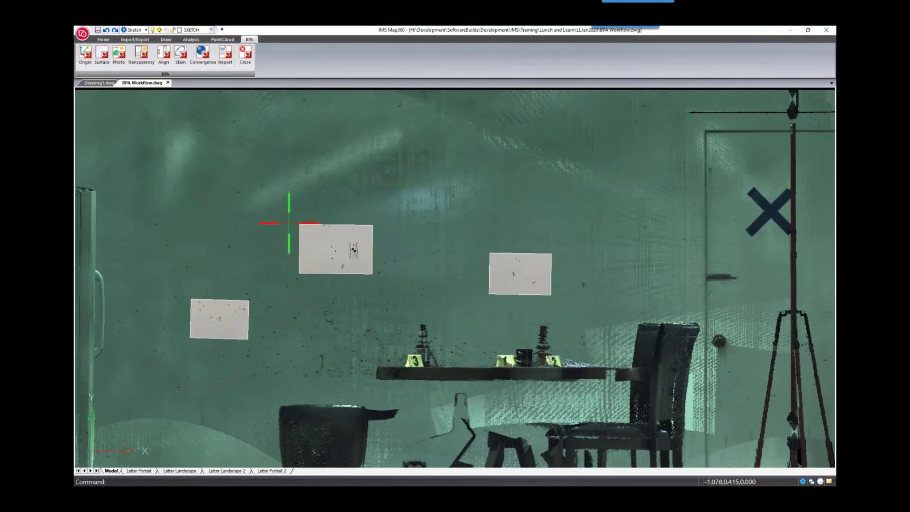
# Start the BPA Stain tool and zoom into the A1 photo
pyautogui.click(164, 61)
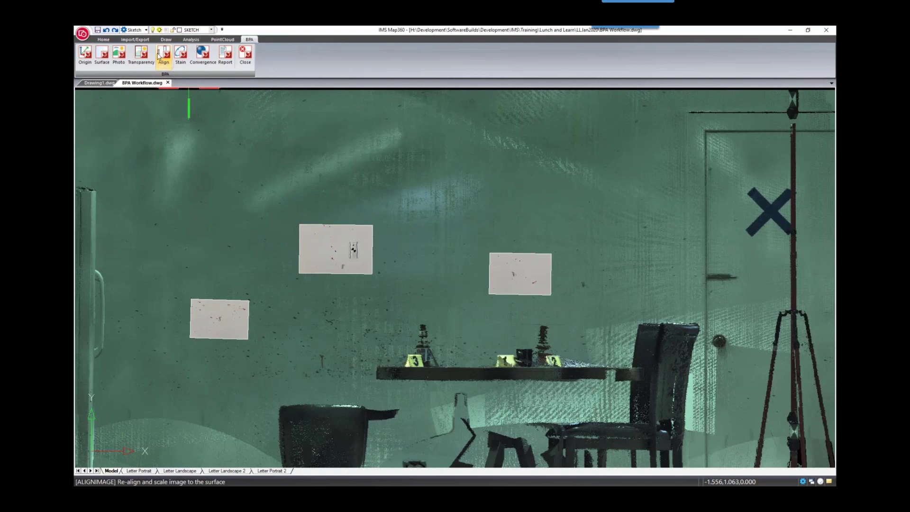
pyautogui.click(186, 62)
pyautogui.moveTo(158, 35); pyautogui.dragTo(371, 131)
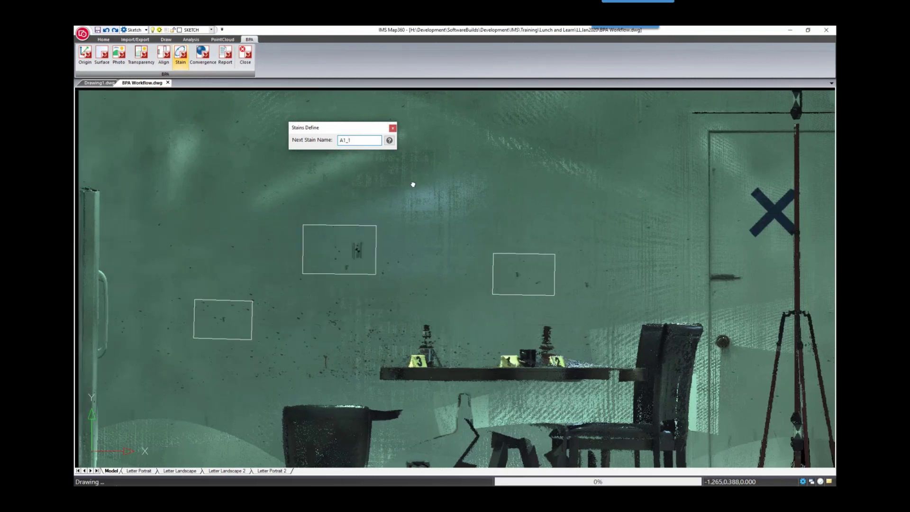
pyautogui.moveTo(413, 185); pyautogui.dragTo(581, 145, button='middle')
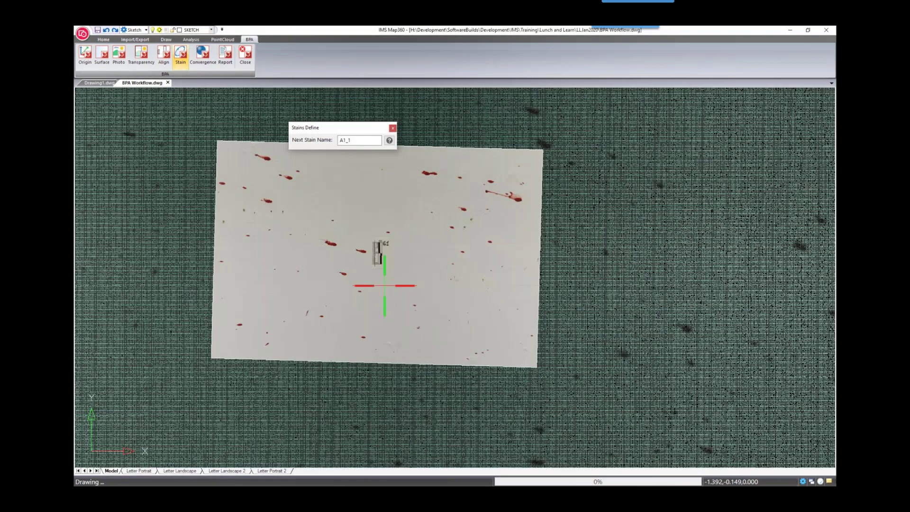
pyautogui.scroll(1, 372, 272)
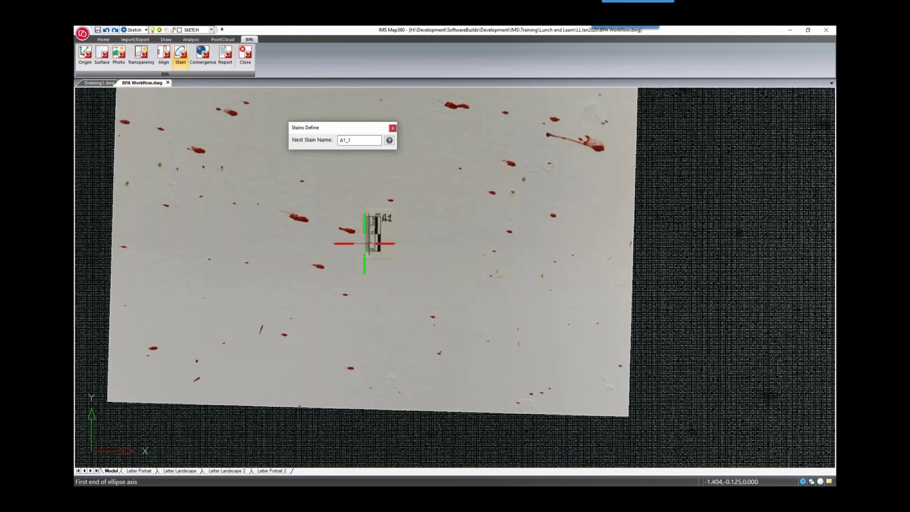
pyautogui.scroll(1, 359, 230)
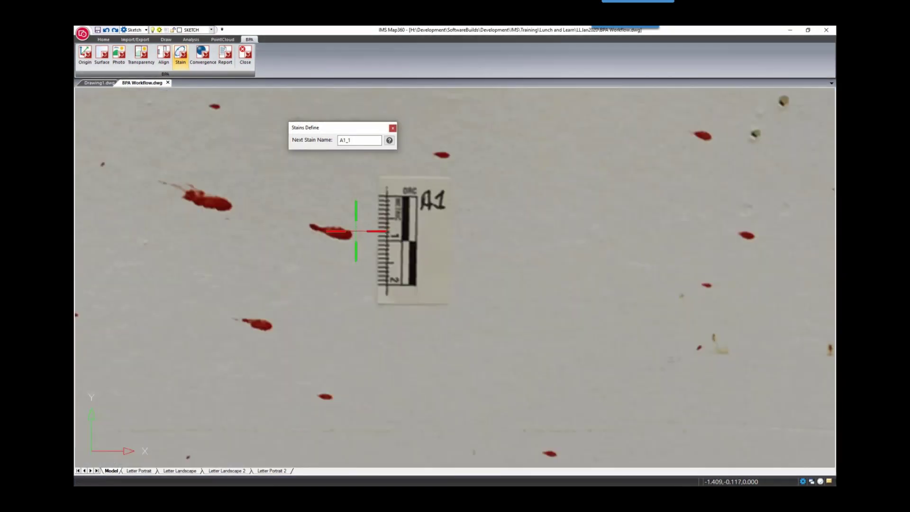
# Outline stain A1_1 with an ellipse from its two axis ends and width
pyautogui.click(352, 236)
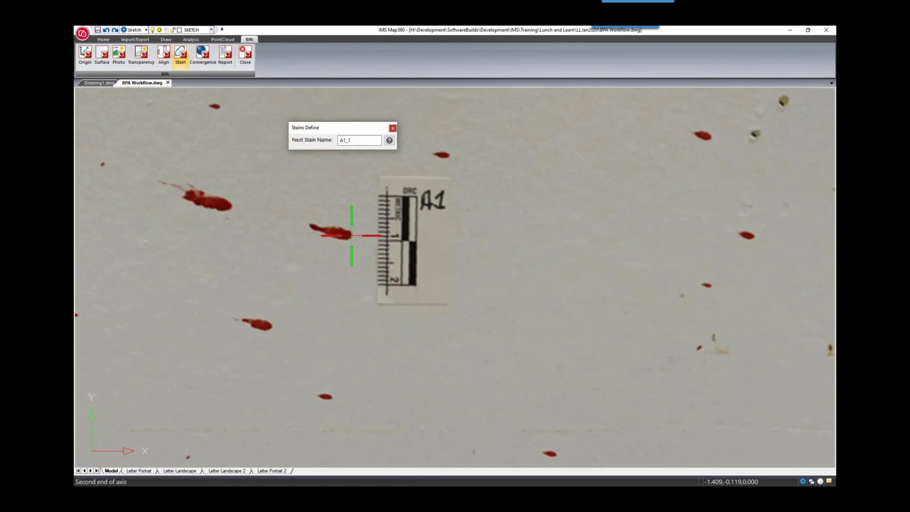
pyautogui.click(322, 230)
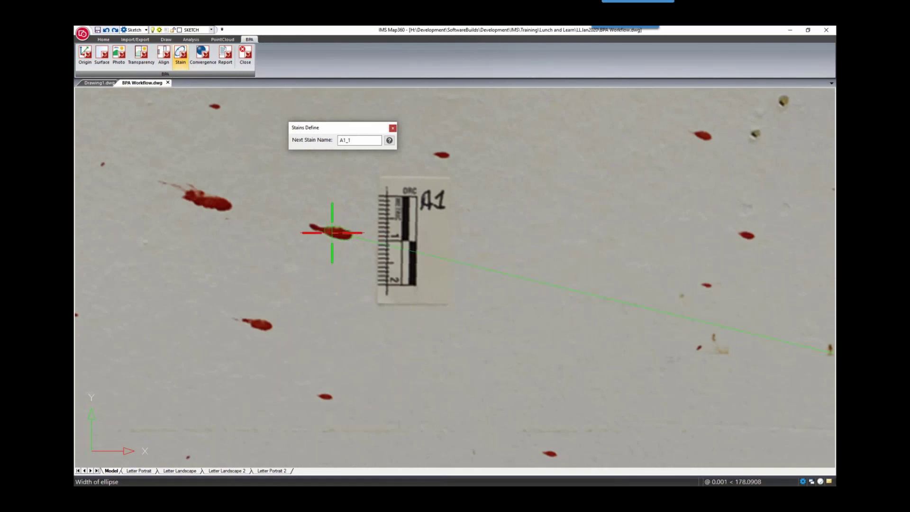
pyautogui.click(332, 233)
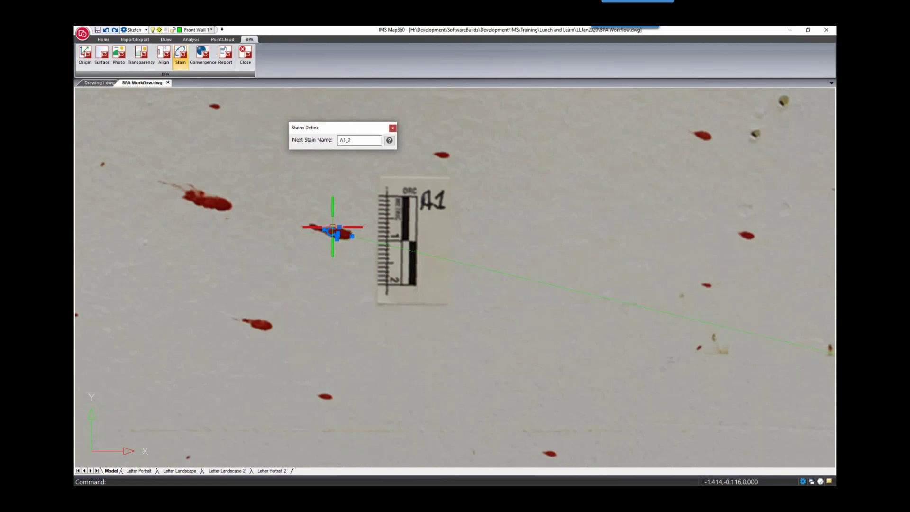
pyautogui.click(336, 232)
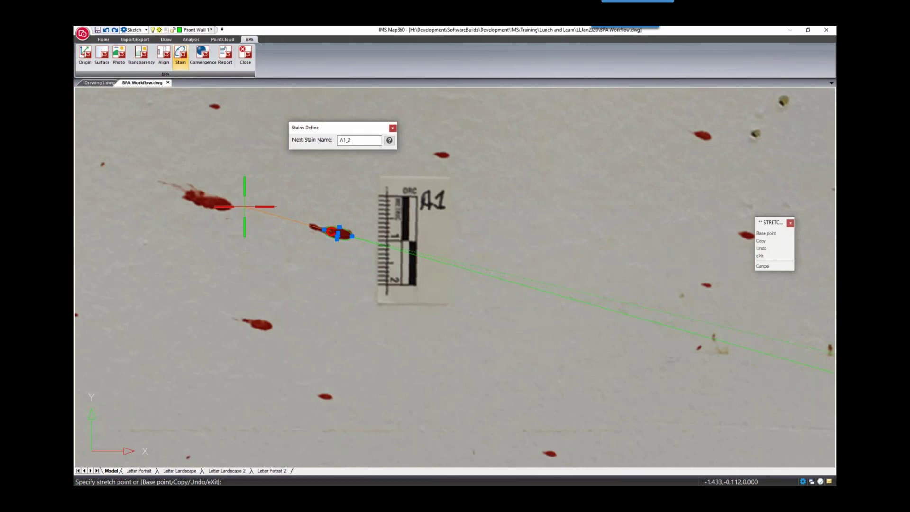
pyautogui.press('Escape')
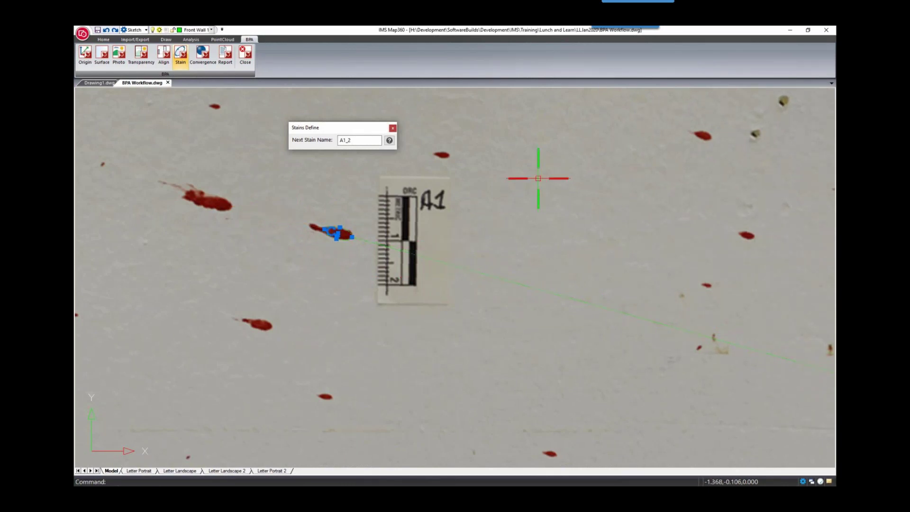
pyautogui.press('Return')
# Outline the upper-right stain A1_2 and the lower-left stain A1_3 with ellipses
pyautogui.click(711, 139)
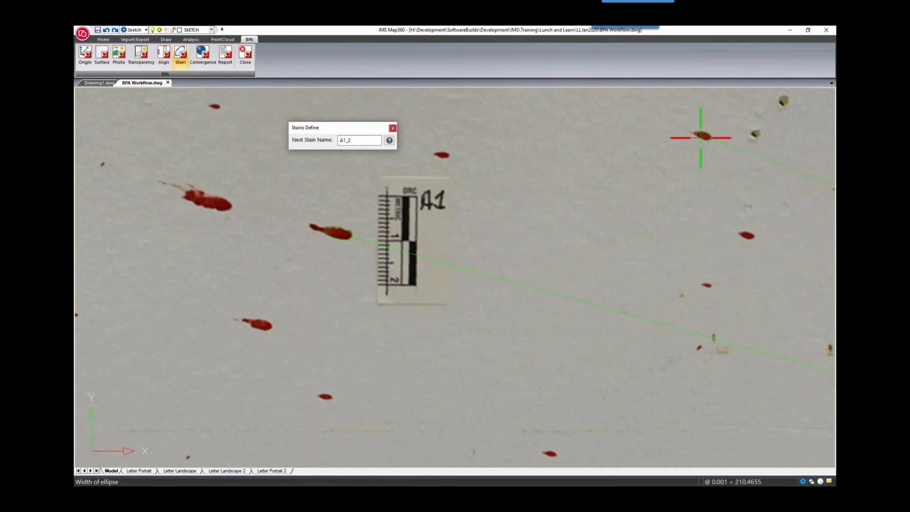
pyautogui.click(698, 134)
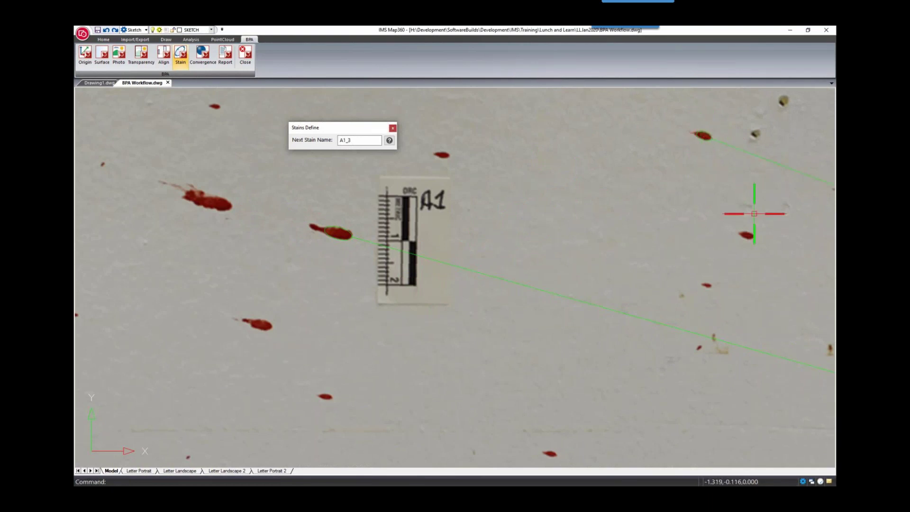
pyautogui.click(271, 327)
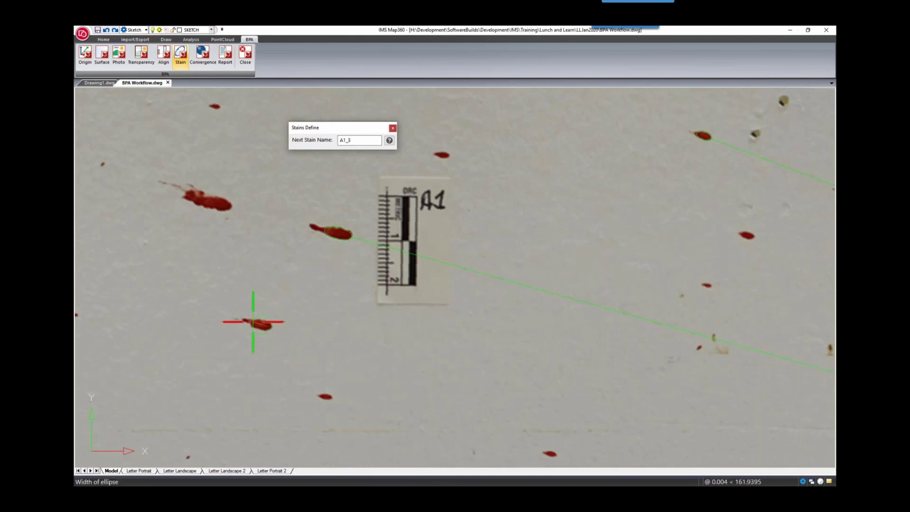
pyautogui.click(255, 323)
pyautogui.click(258, 323)
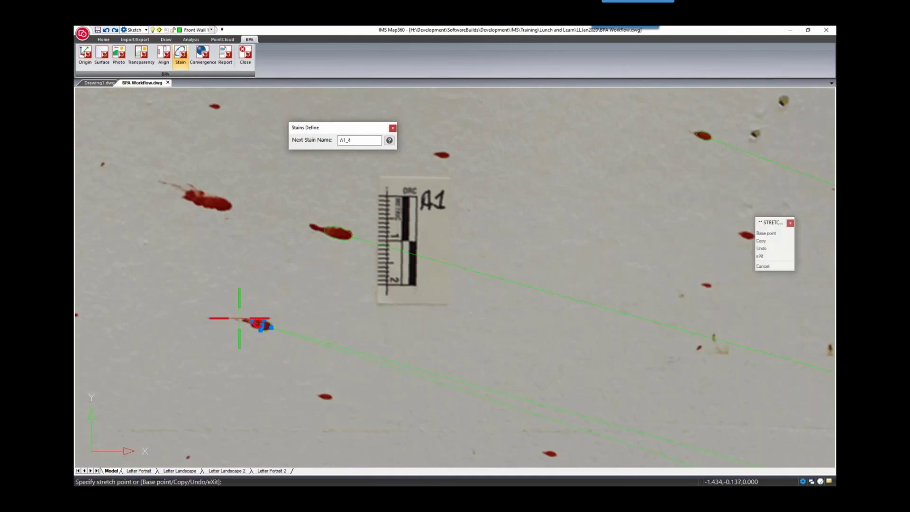
pyautogui.press('Escape')
pyautogui.scroll(-5, 493, 337)
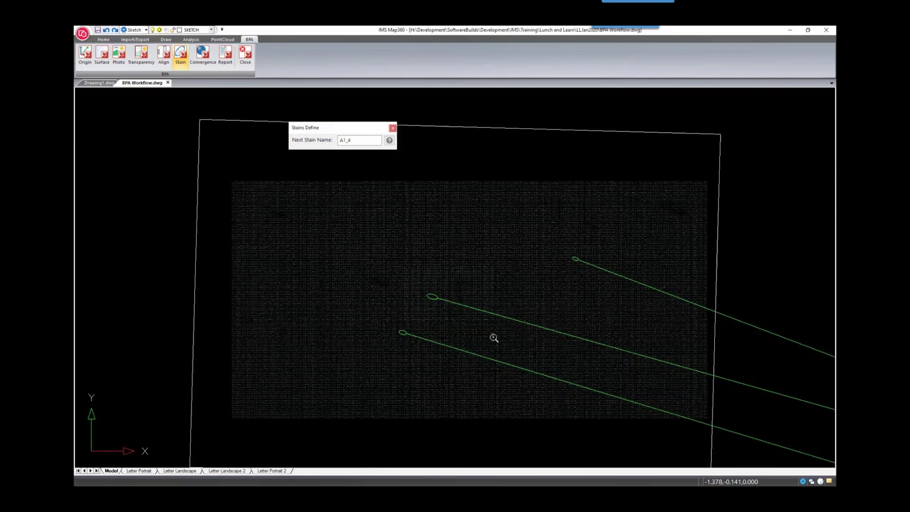
# Finish stain A1_4, then zoom out and bring the A2 photo into close view
pyautogui.scroll(5, 264, 179)
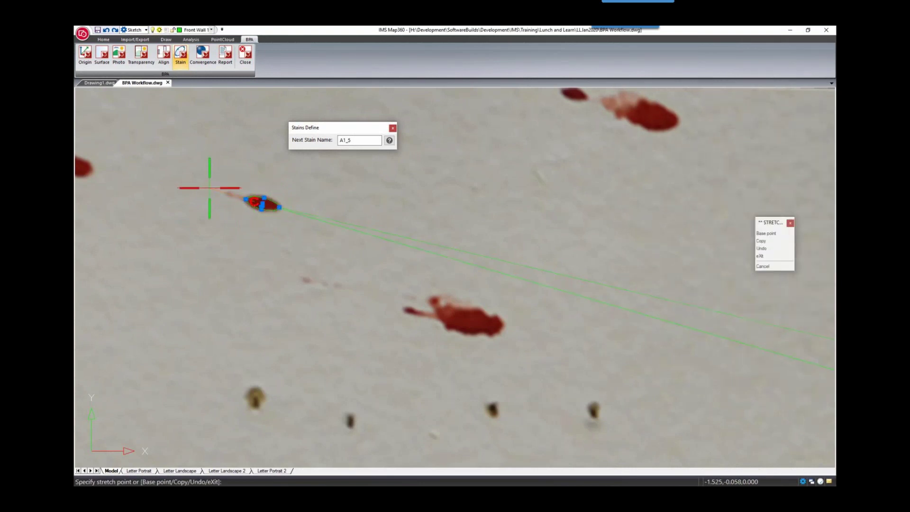
pyautogui.press('Escape')
pyautogui.press('Escape')
pyautogui.scroll(-5, 545, 229)
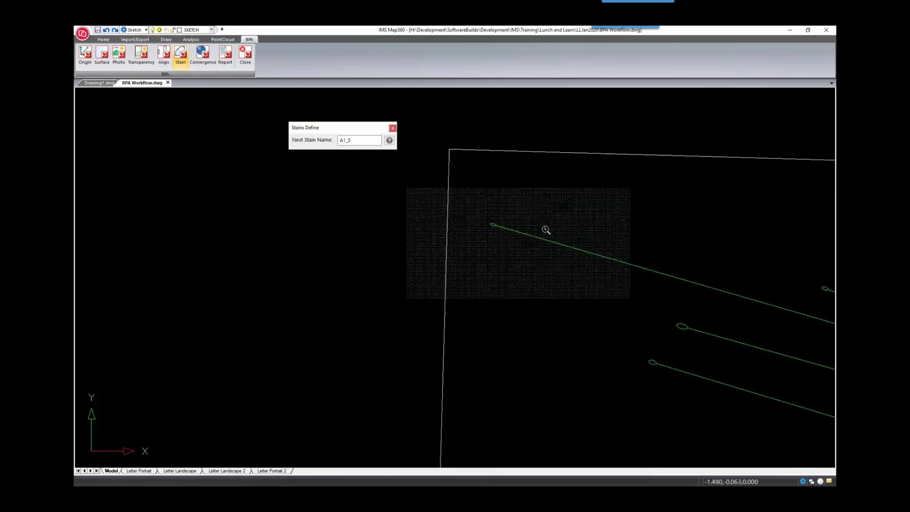
pyautogui.scroll(-3, 545, 229)
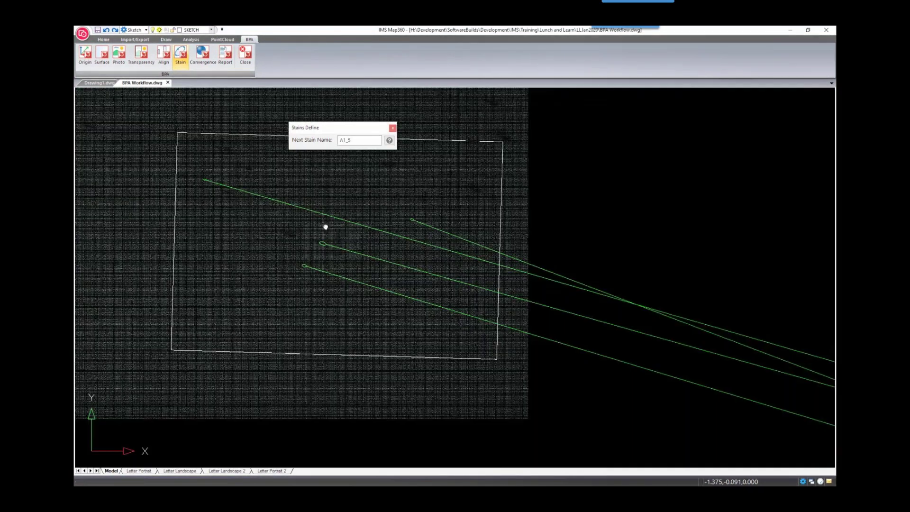
pyautogui.moveTo(325, 227); pyautogui.dragTo(201, 256, button='middle')
pyautogui.scroll(-3, 396, 224)
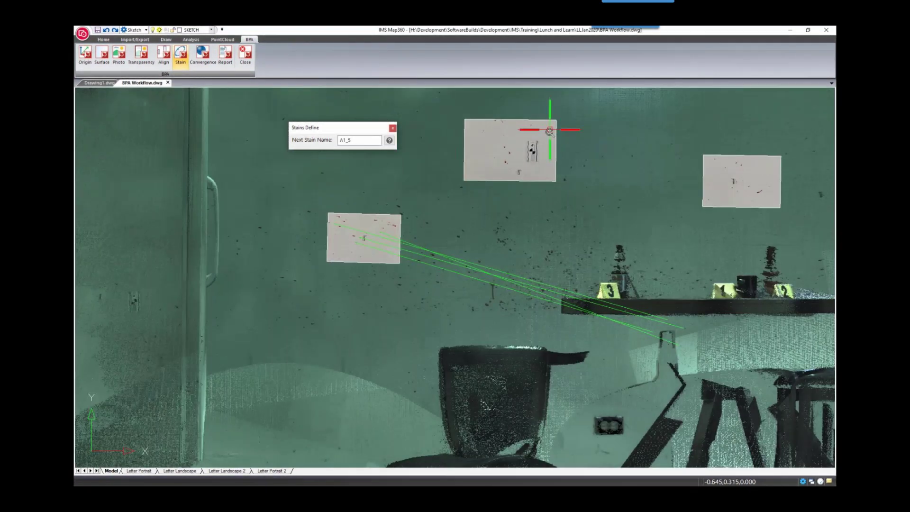
pyautogui.scroll(5, 545, 132)
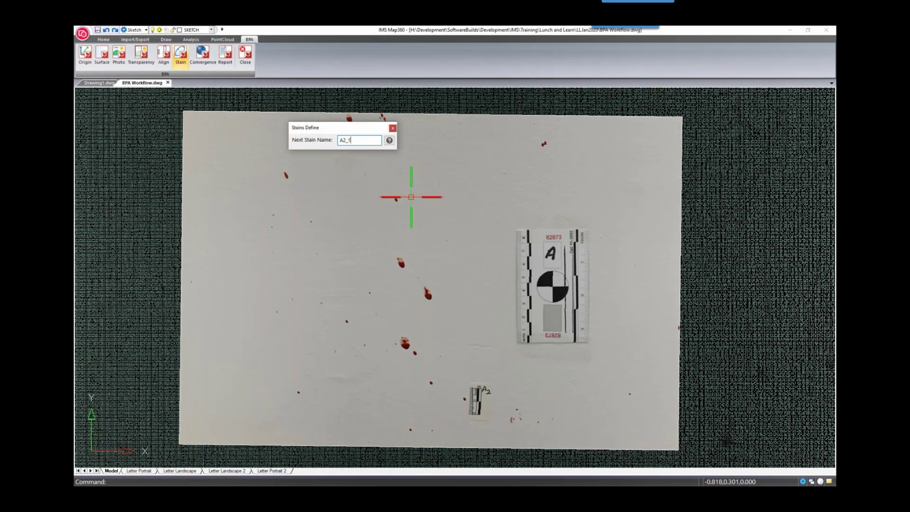
# Outline stain A2_1 on the A2 wall sample with an ellipse
pyautogui.moveTo(346, 131); pyautogui.dragTo(263, 123)
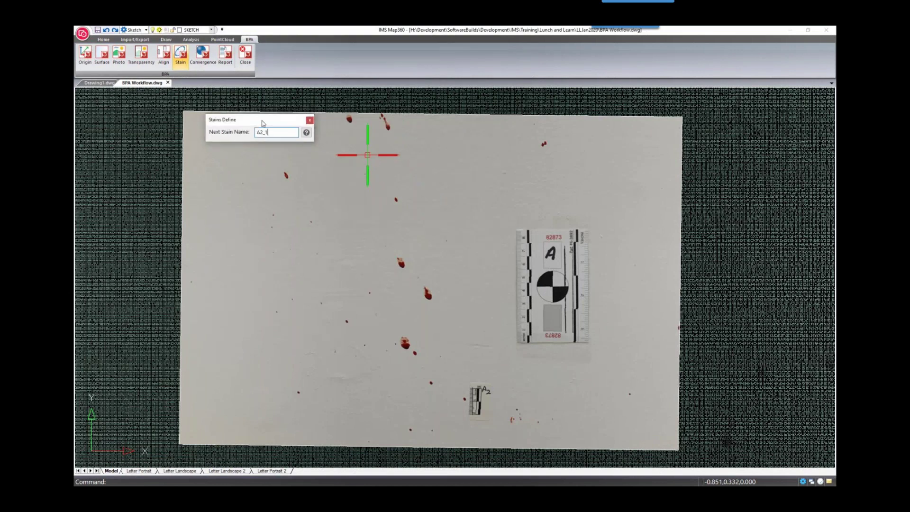
pyautogui.click(179, 59)
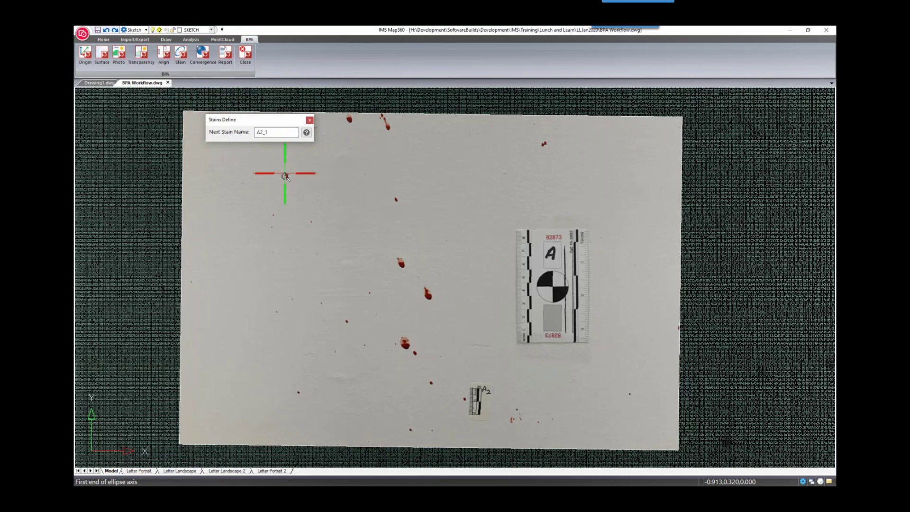
pyautogui.scroll(5, 290, 178)
pyautogui.click(297, 187)
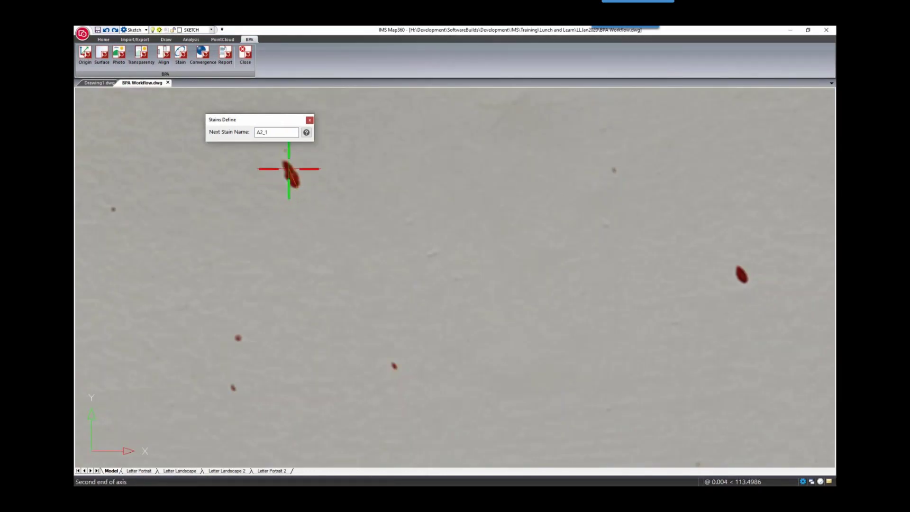
pyautogui.click(289, 171)
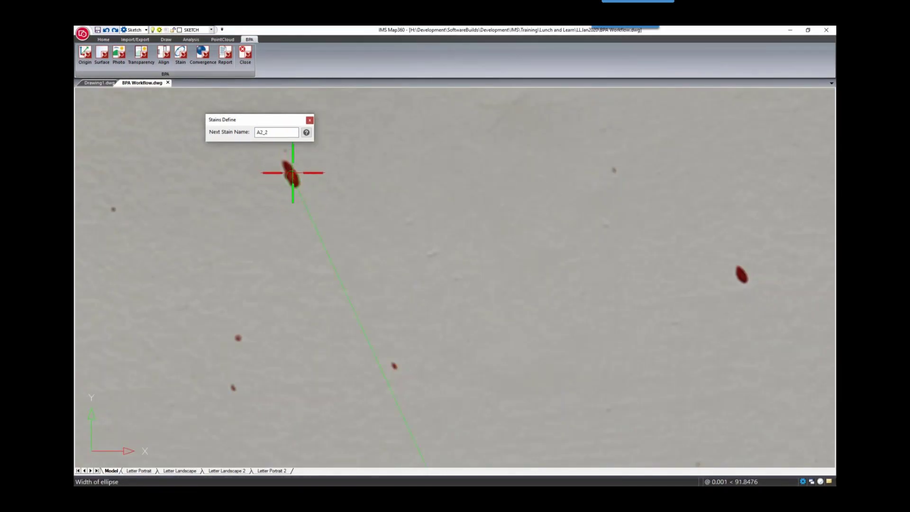
pyautogui.click(359, 242)
pyautogui.scroll(-3, 360, 242)
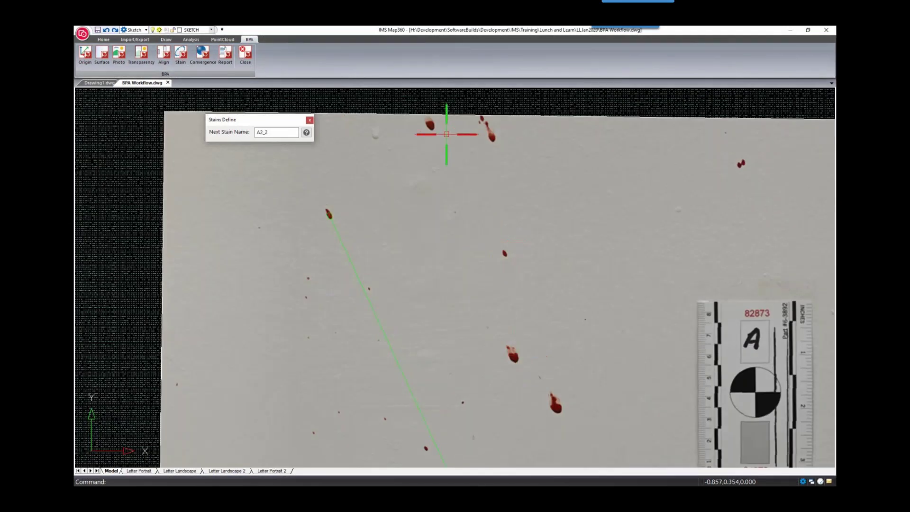
pyautogui.scroll(5, 482, 136)
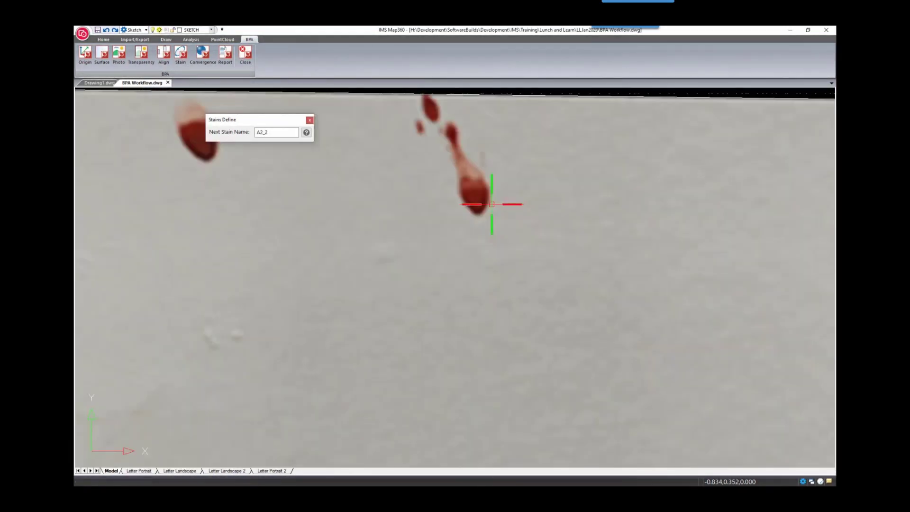
# Outline stain A2_2 from its bottom and top axis ends plus width
pyautogui.click(478, 212)
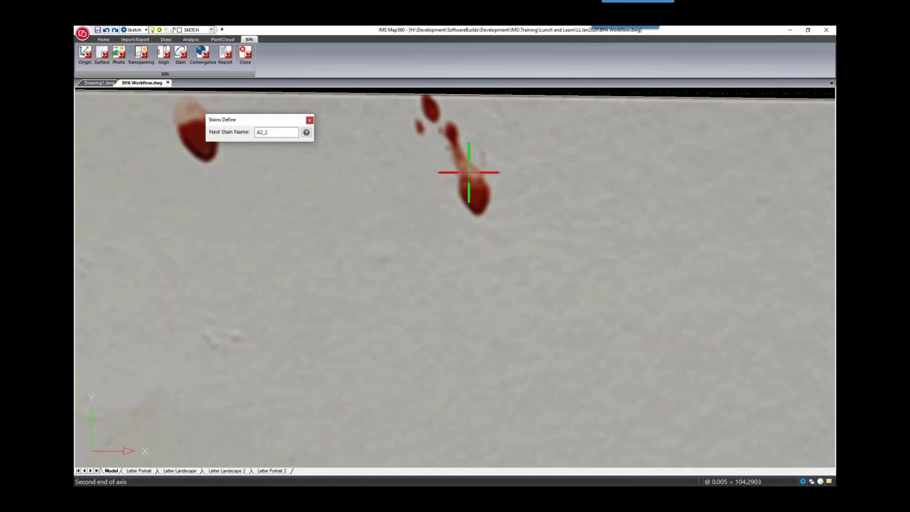
pyautogui.click(469, 173)
pyautogui.click(495, 192)
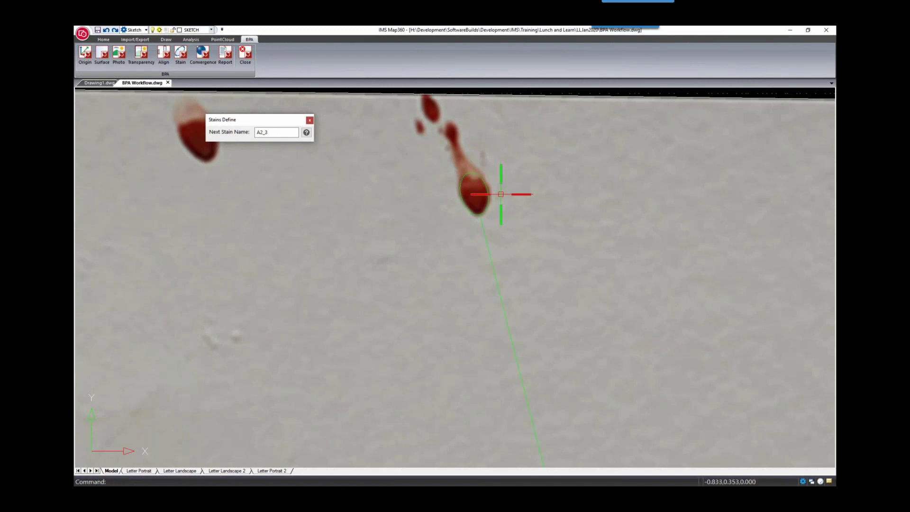
pyautogui.click(469, 173)
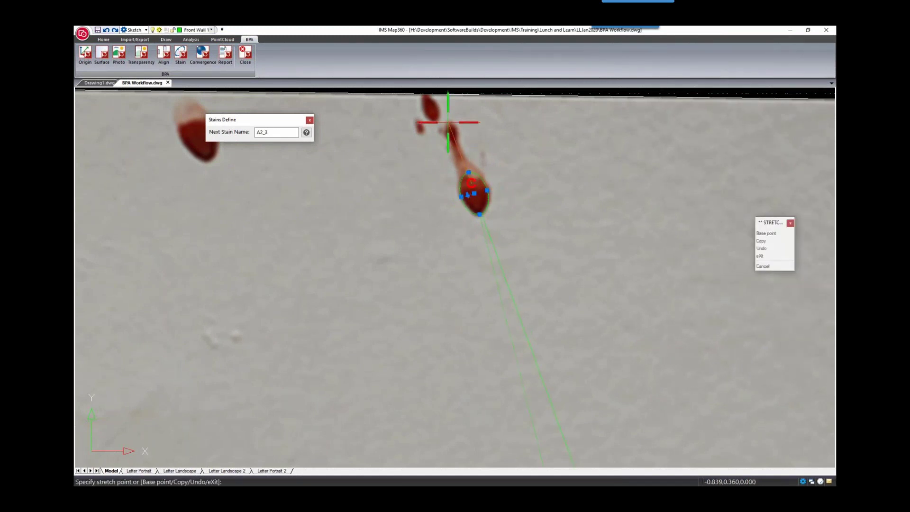
pyautogui.press('Escape')
pyautogui.scroll(-5, 504, 207)
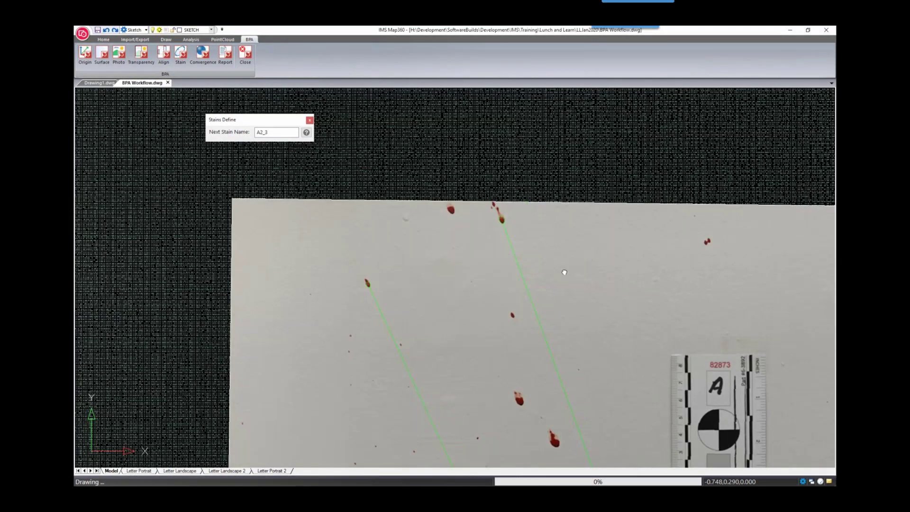
pyautogui.scroll(6, 541, 128)
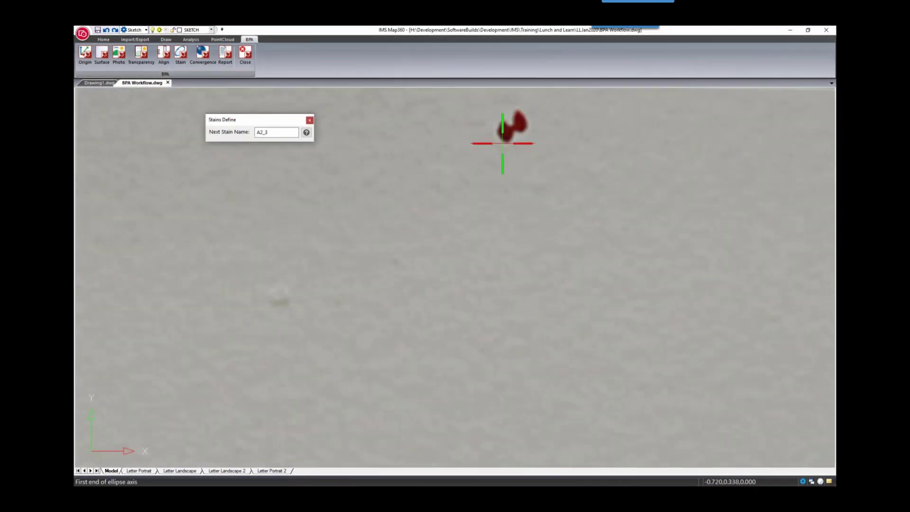
# Outline stain A2_3 and shift the view toward the next evidence sheet
pyautogui.click(505, 141)
pyautogui.click(504, 124)
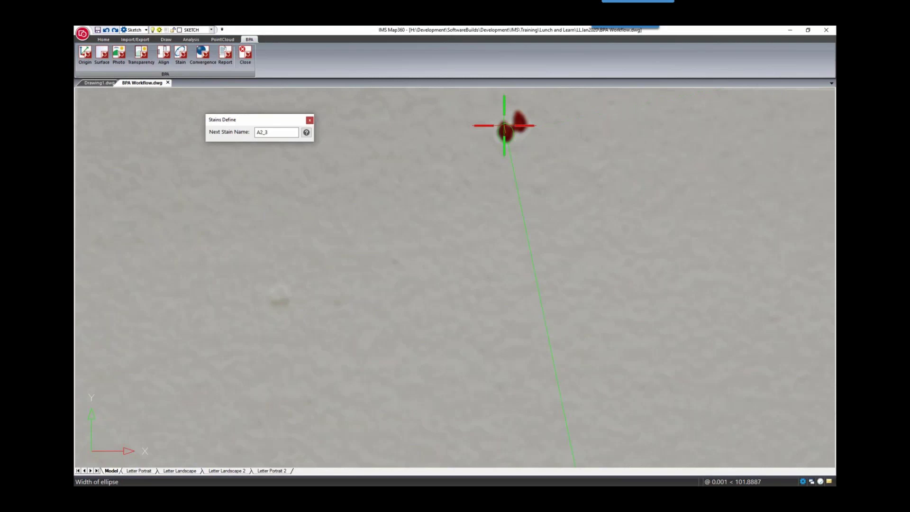
pyautogui.scroll(-1, 549, 174)
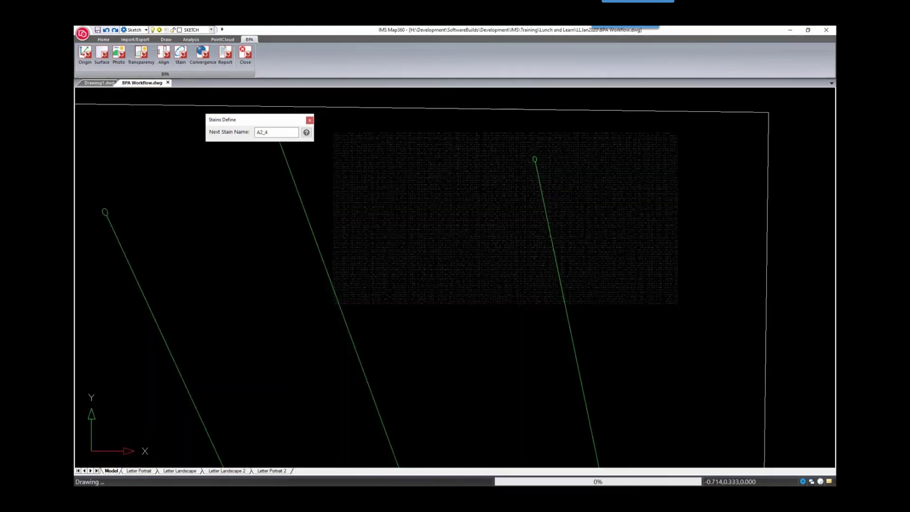
pyautogui.scroll(-3, 544, 171)
pyautogui.moveTo(588, 206); pyautogui.dragTo(415, 188, button='middle')
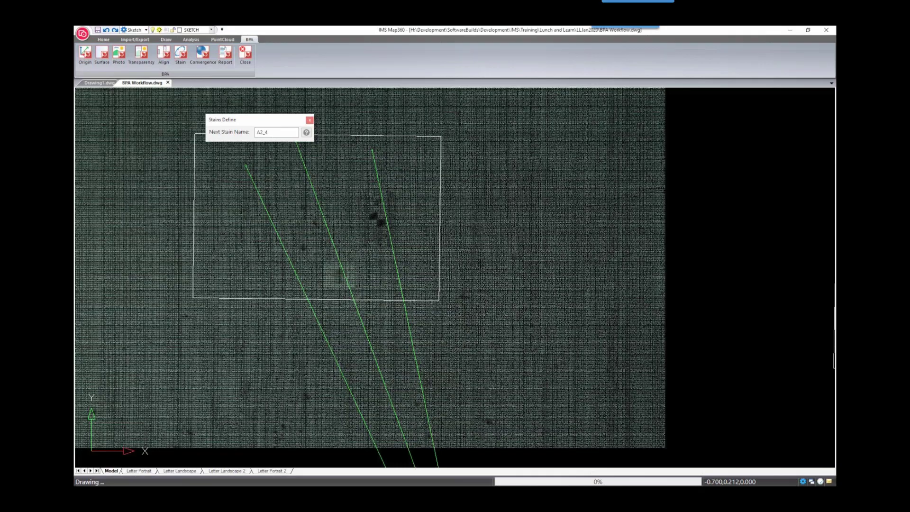
pyautogui.scroll(5, 346, 293)
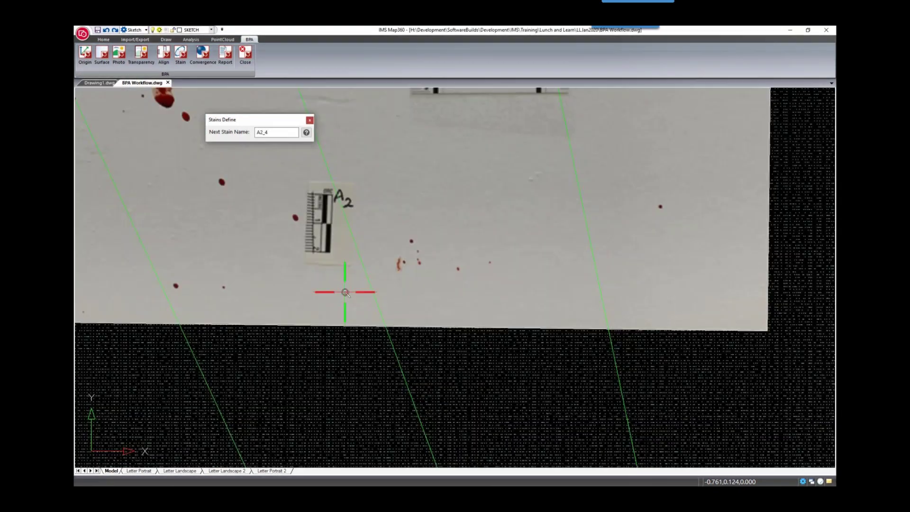
pyautogui.scroll(-5, 557, 282)
# Bring the A3 evidence sheet to the centre and outline stain A3_1
pyautogui.moveTo(813, 297); pyautogui.dragTo(409, 266, button='middle')
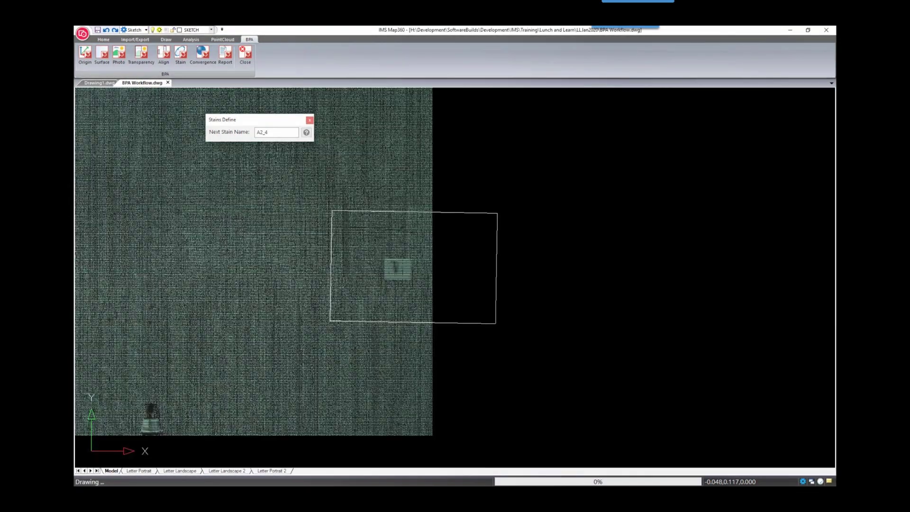
pyautogui.scroll(6, 409, 266)
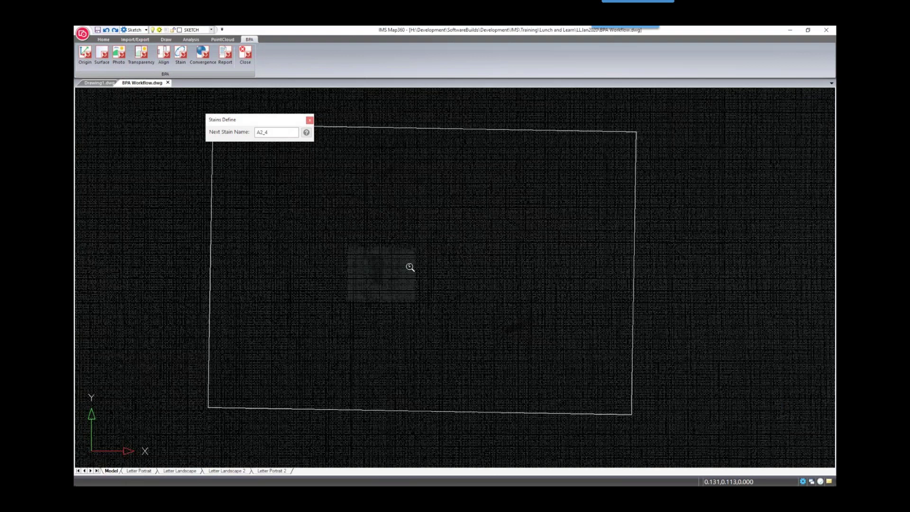
pyautogui.scroll(-2, 404, 266)
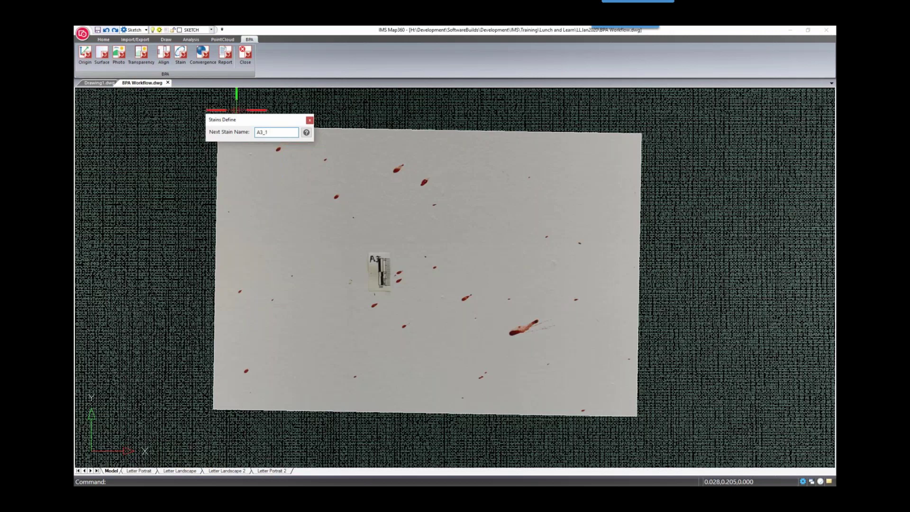
pyautogui.click(180, 52)
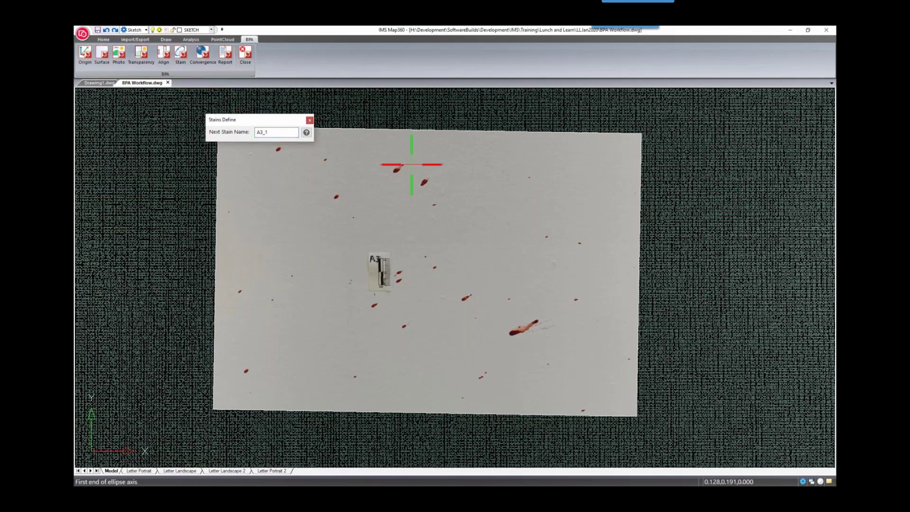
pyautogui.scroll(4, 391, 162)
pyautogui.click(411, 180)
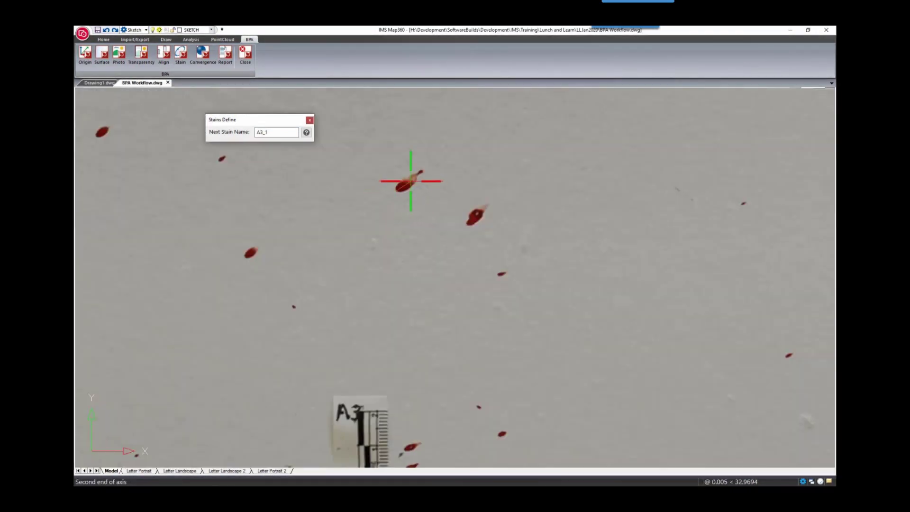
pyautogui.click(407, 184)
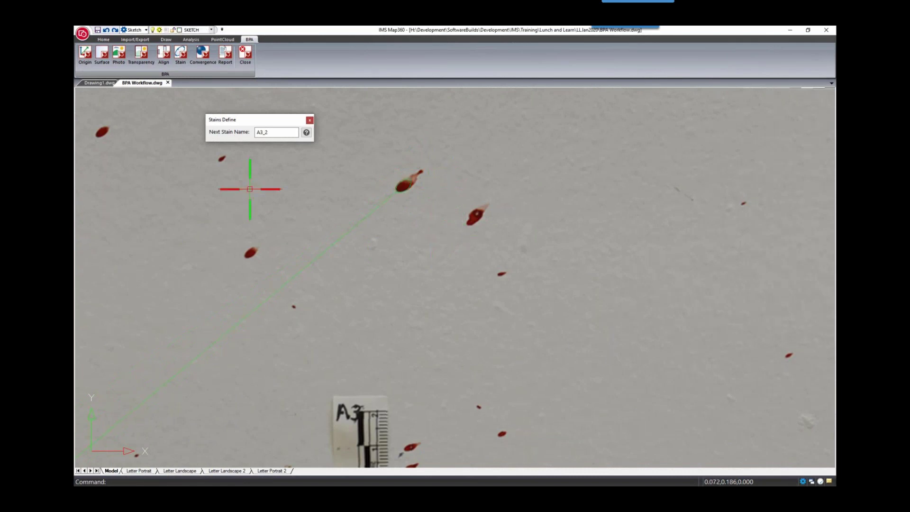
# Outline the small stain A3_2 with an ellipse
pyautogui.scroll(2, 249, 188)
pyautogui.press('Return')
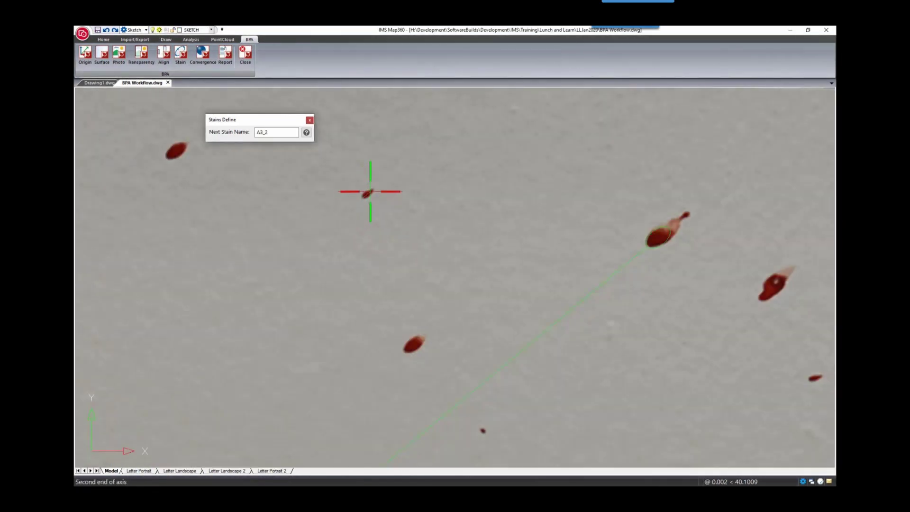
pyautogui.click(370, 194)
pyautogui.click(369, 195)
pyautogui.click(368, 194)
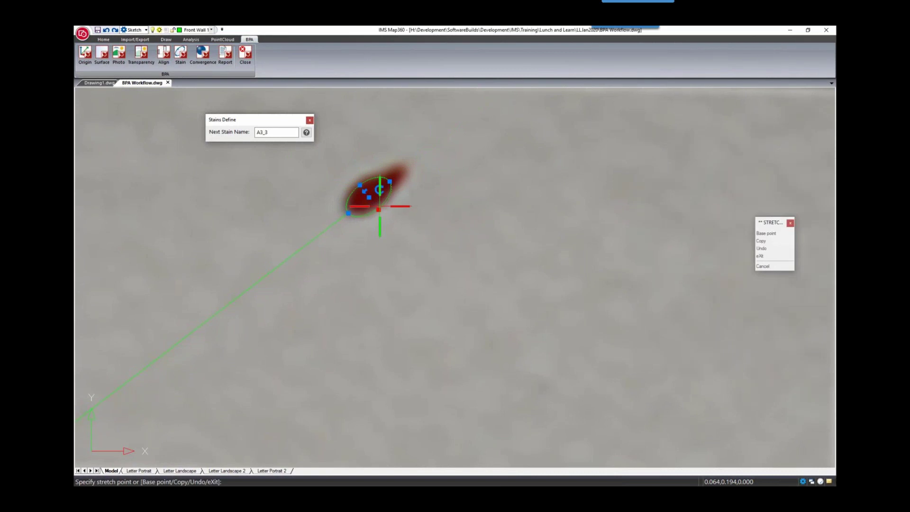
pyautogui.press('Escape')
pyautogui.scroll(-5, 521, 277)
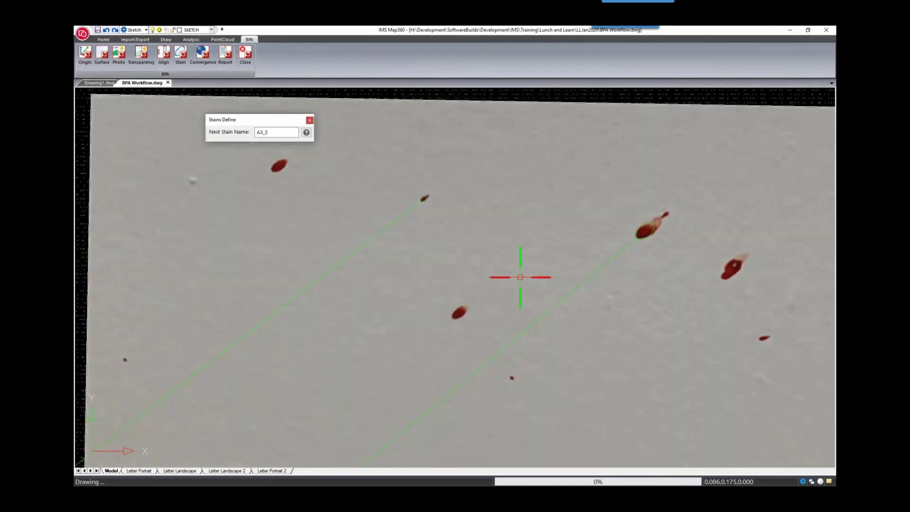
pyautogui.scroll(-3, 520, 277)
pyautogui.scroll(8, 461, 217)
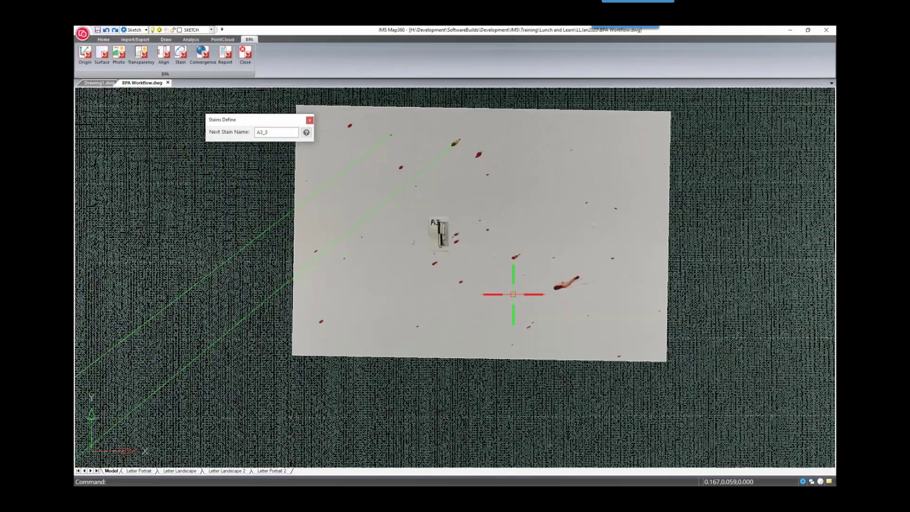
# Outline stains A3_3, A3_4 and the lower stain beneath them
pyautogui.press('Return')
pyautogui.scroll(4, 419, 220)
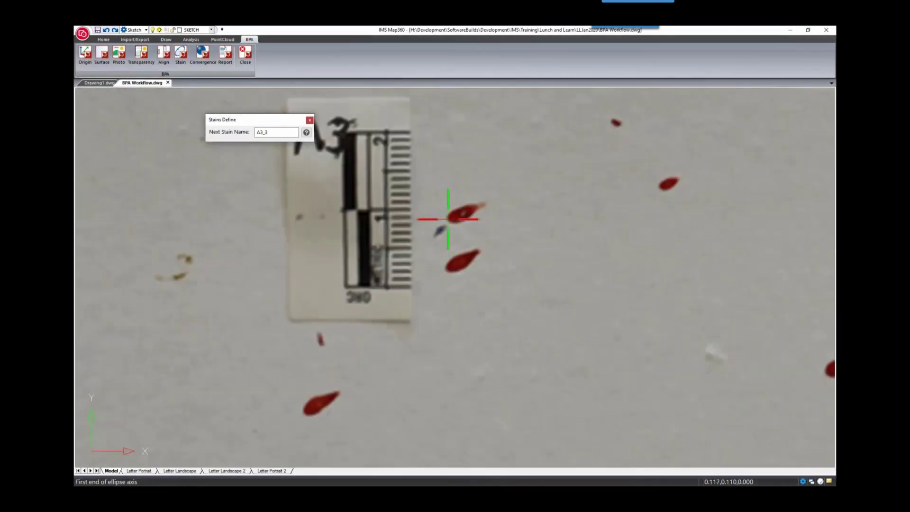
pyautogui.click(448, 217)
pyautogui.click(473, 210)
pyautogui.click(468, 211)
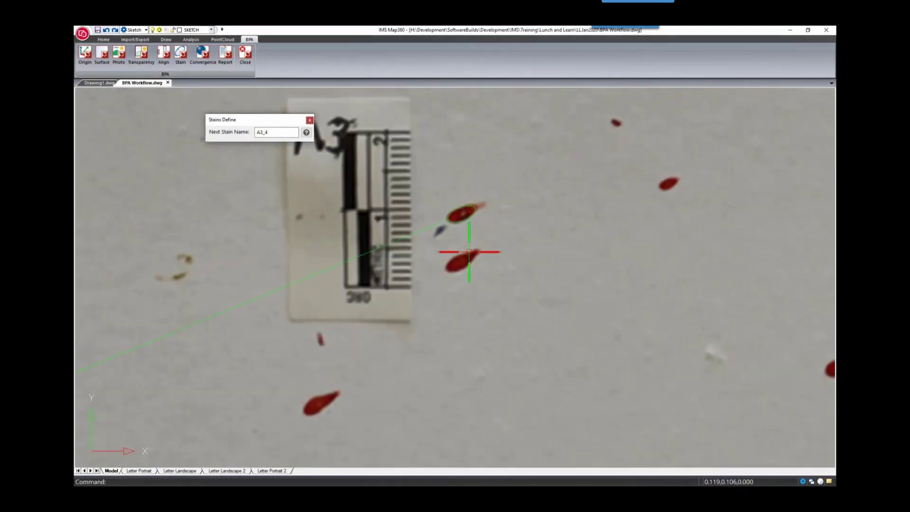
pyautogui.click(447, 265)
pyautogui.click(472, 256)
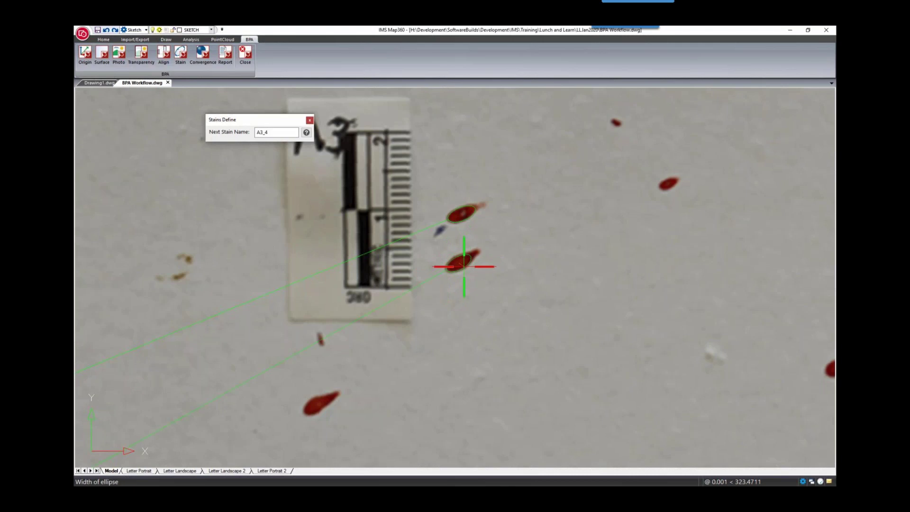
pyautogui.click(463, 259)
pyautogui.click(303, 411)
pyautogui.click(333, 396)
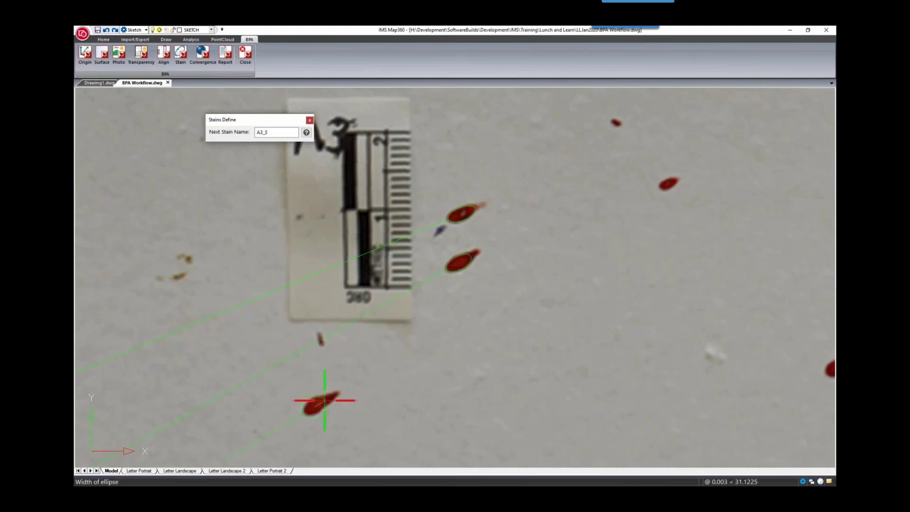
pyautogui.click(321, 406)
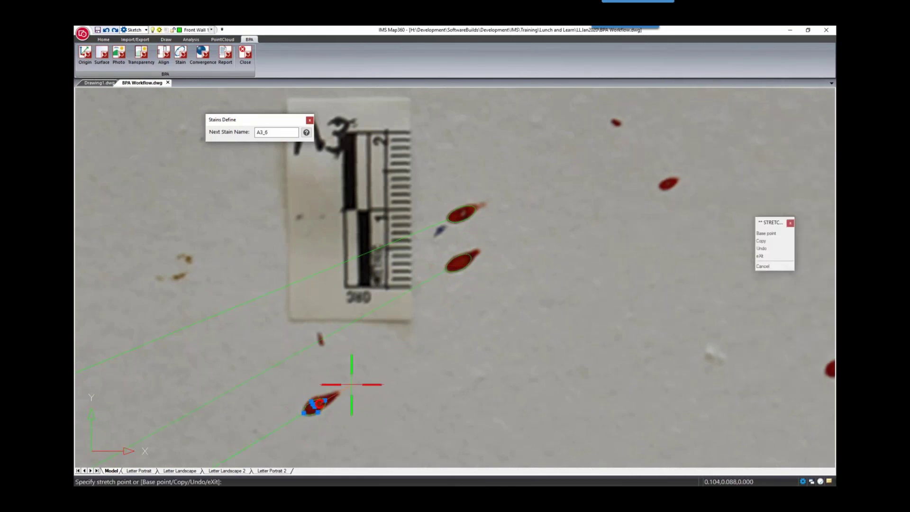
# Adjust the middle stain's ellipse, then outline stain A3_7
pyautogui.click(465, 258)
pyautogui.click(464, 259)
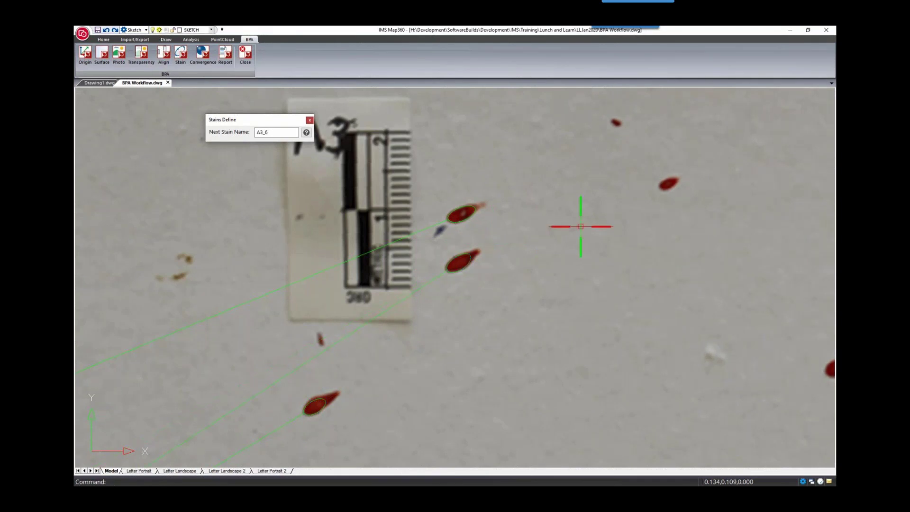
pyautogui.click(500, 195)
pyautogui.scroll(-5, 578, 208)
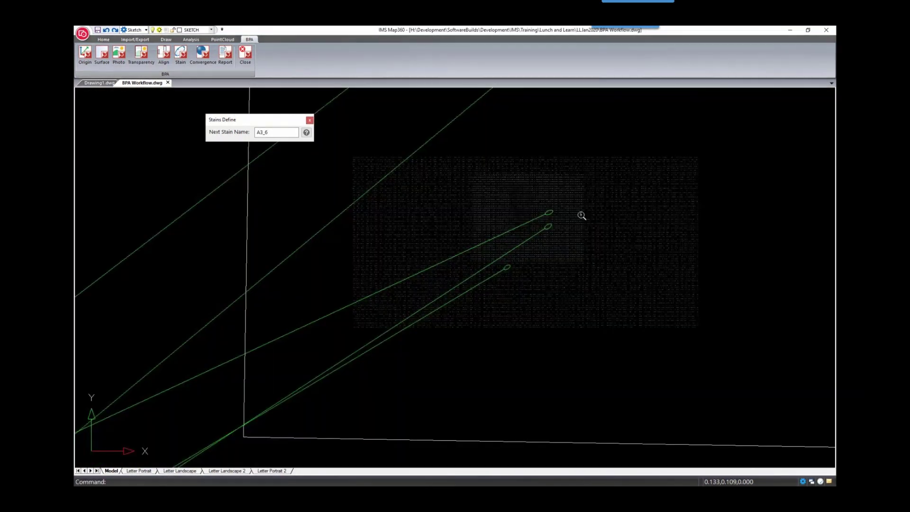
pyautogui.scroll(5, 494, 308)
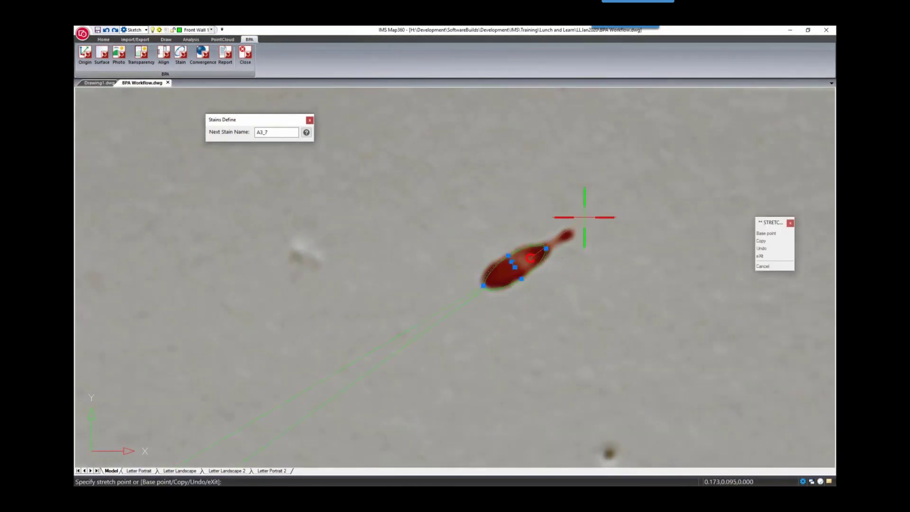
pyautogui.press('Escape')
pyautogui.scroll(-3, 594, 217)
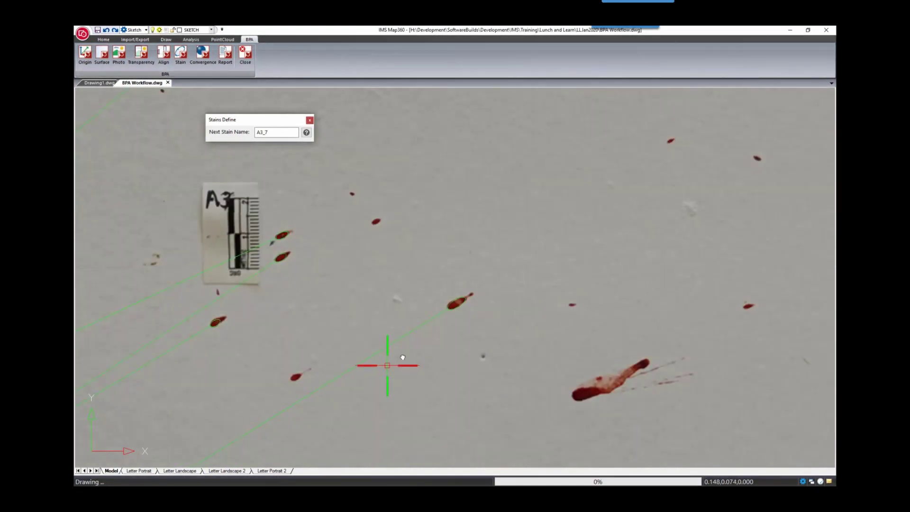
pyautogui.scroll(3, 401, 305)
pyautogui.click(388, 327)
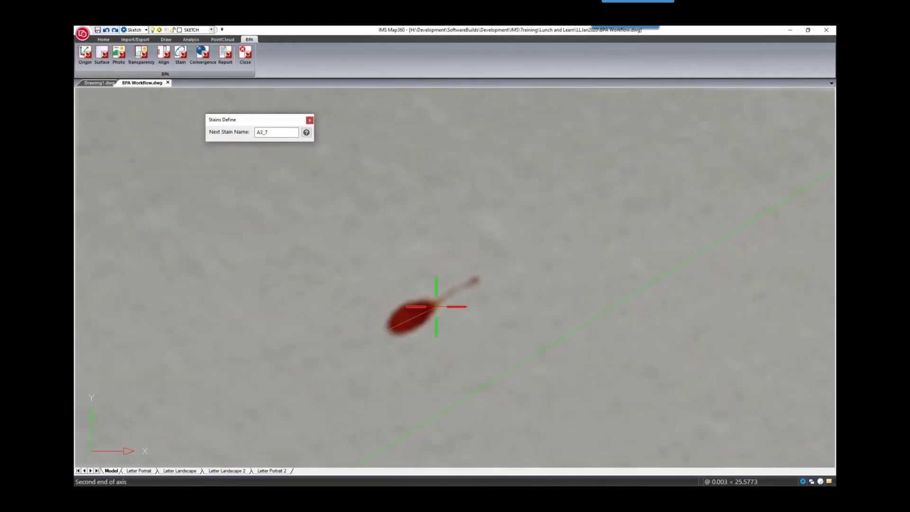
pyautogui.click(434, 295)
pyautogui.click(429, 307)
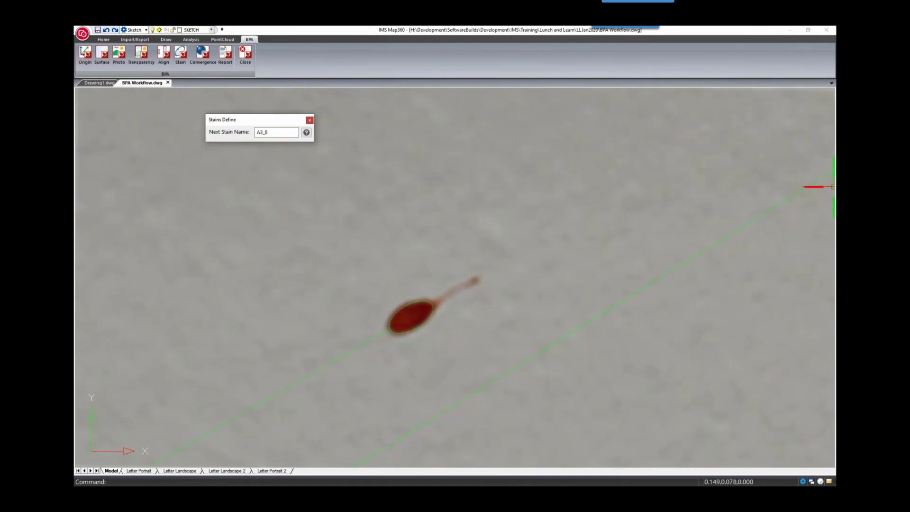
# Close the stain definition window and zoom out to the whole wall's converging trajectories
pyautogui.rightClick(670, 236)
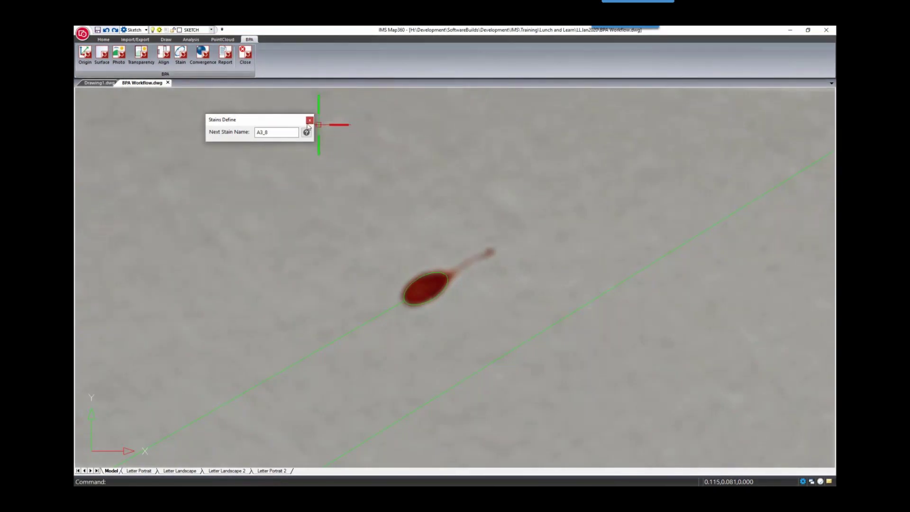
pyautogui.click(309, 120)
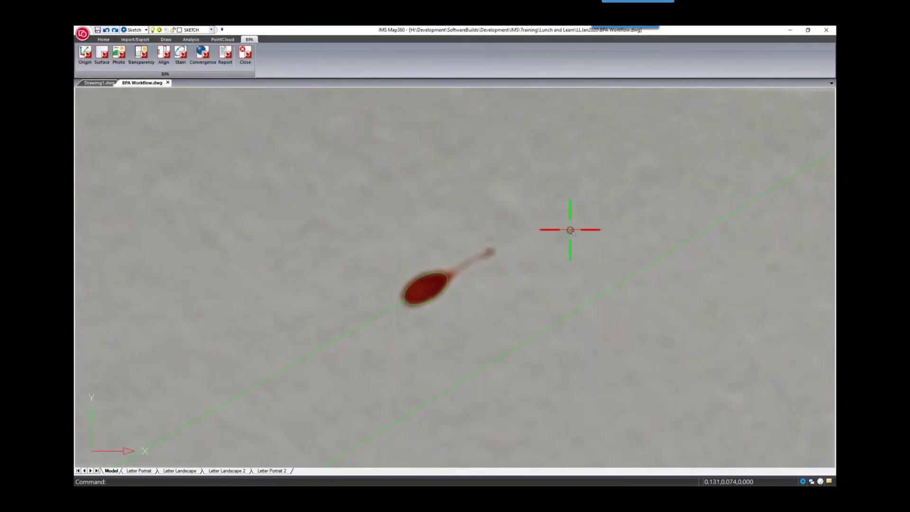
pyautogui.scroll(-5, 570, 230)
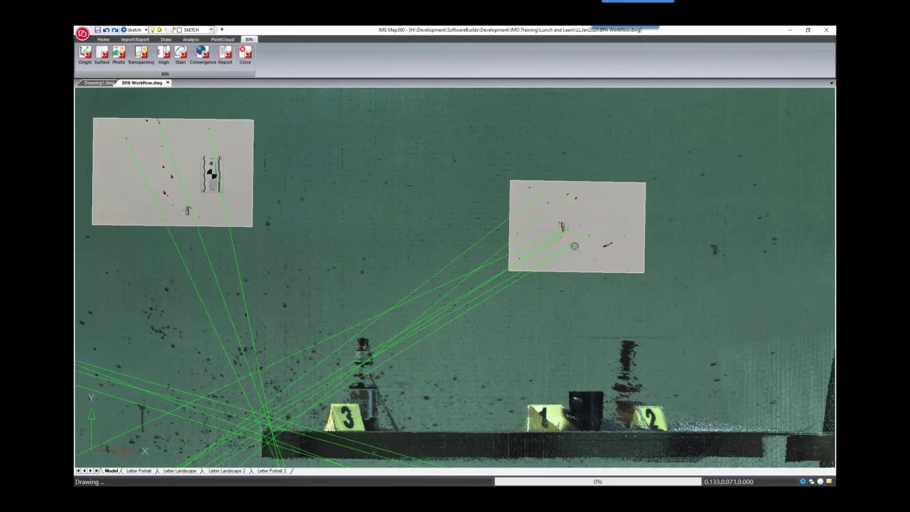
pyautogui.scroll(-4, 574, 243)
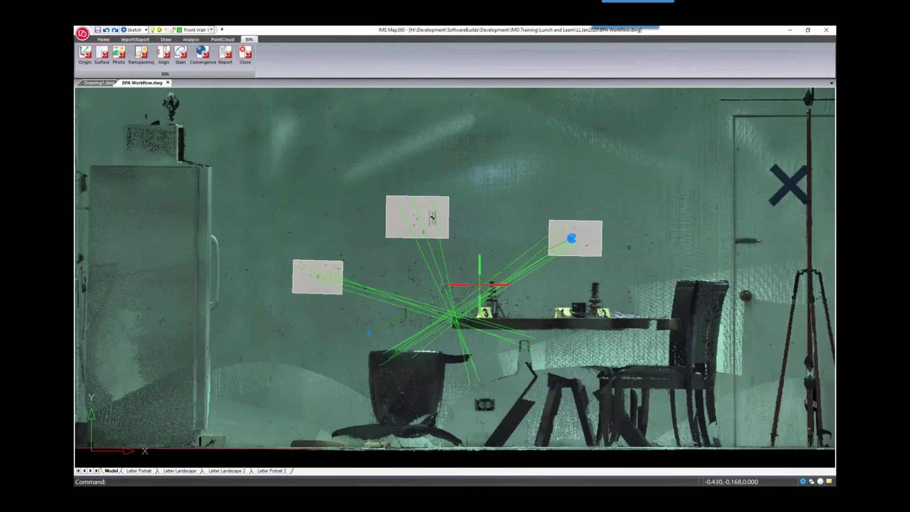
pyautogui.scroll(3, 572, 238)
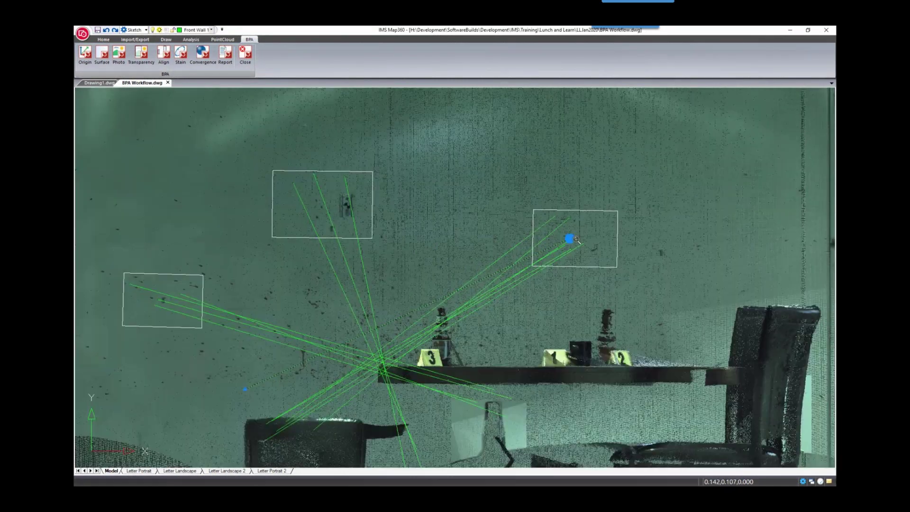
pyautogui.scroll(5, 574, 240)
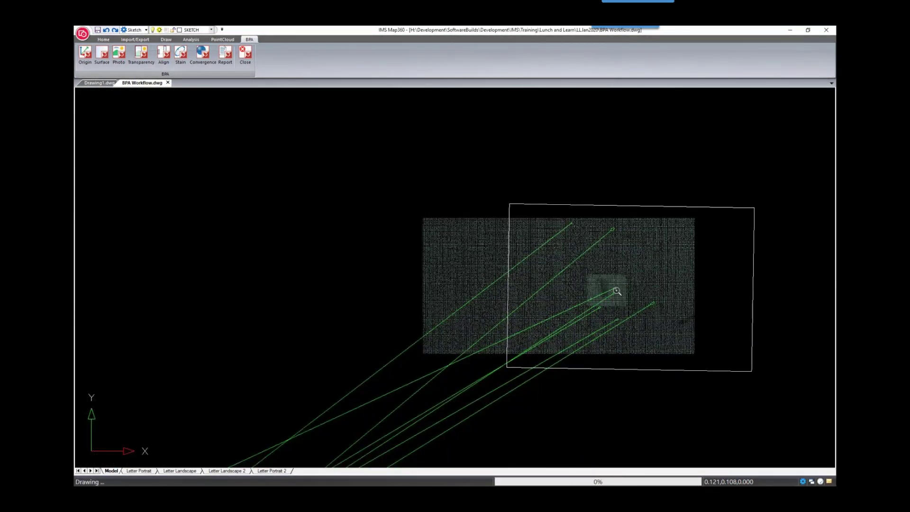
pyautogui.scroll(-3, 616, 291)
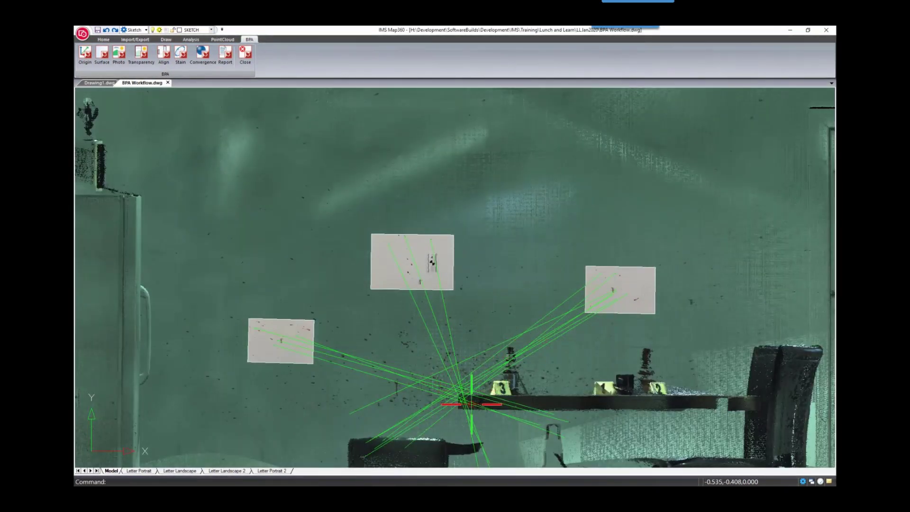
# Create convergence group GroupA from the crossing trajectory lines, origin at 227.49, 81.20, 48.52 cm
pyautogui.click(201, 53)
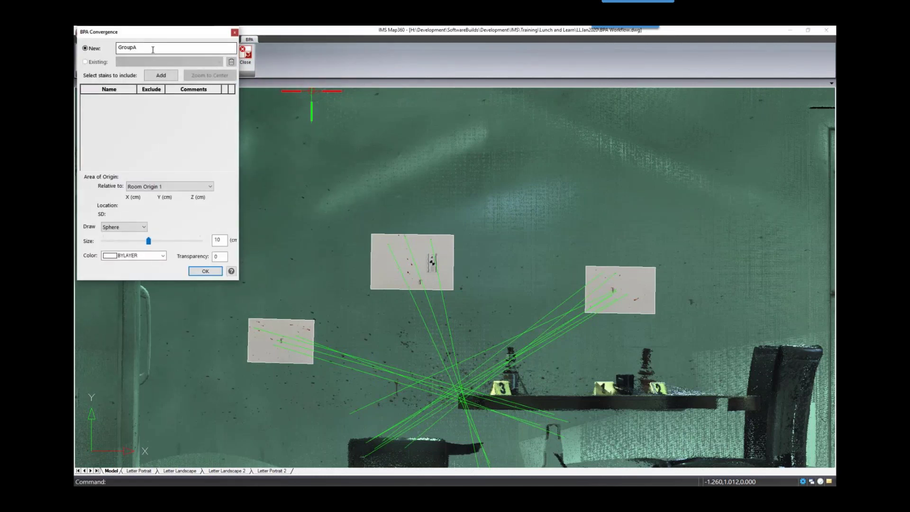
pyautogui.click(161, 76)
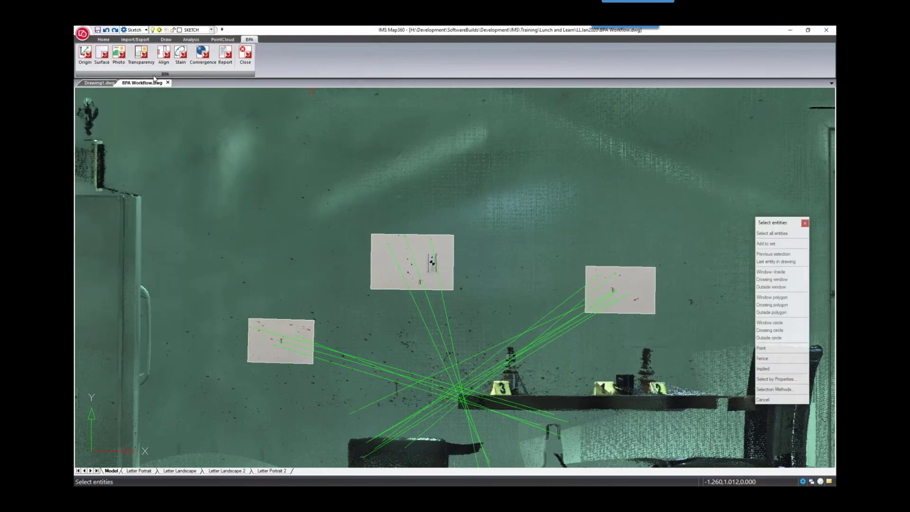
pyautogui.moveTo(579, 344); pyautogui.dragTo(379, 425)
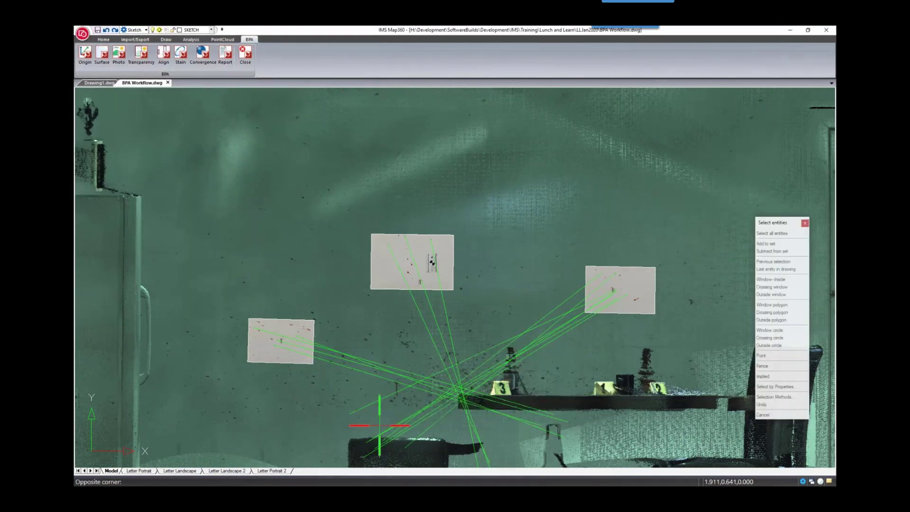
pyautogui.press('Return')
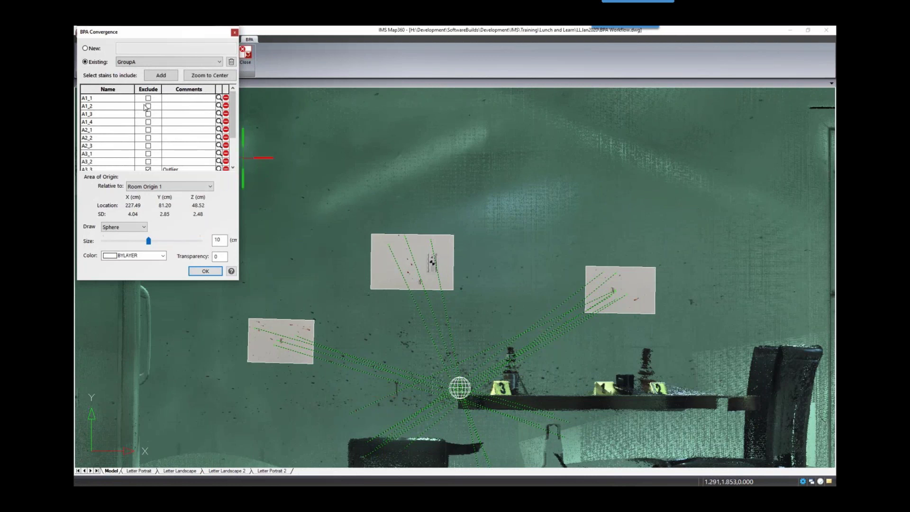
pyautogui.moveTo(233, 111); pyautogui.dragTo(235, 238)
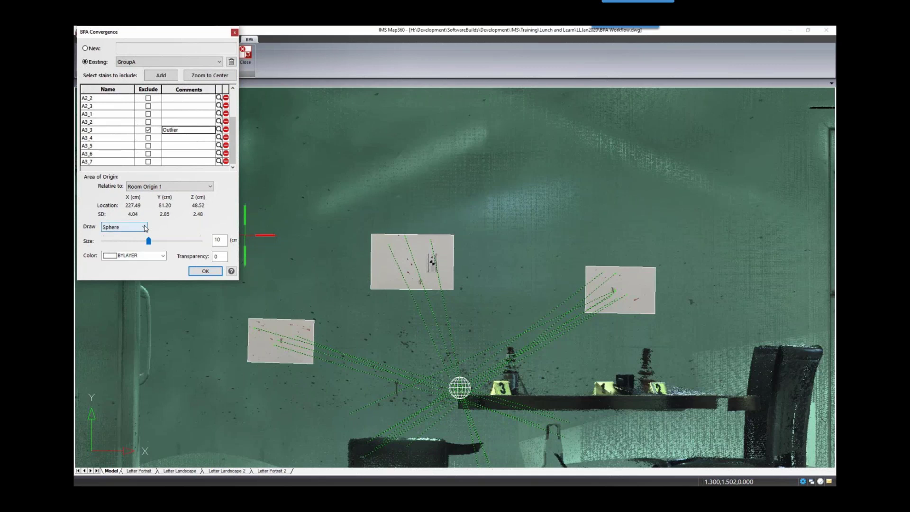
# Make GroupA's origin marker a red sphere and accept the convergence settings
pyautogui.click(158, 259)
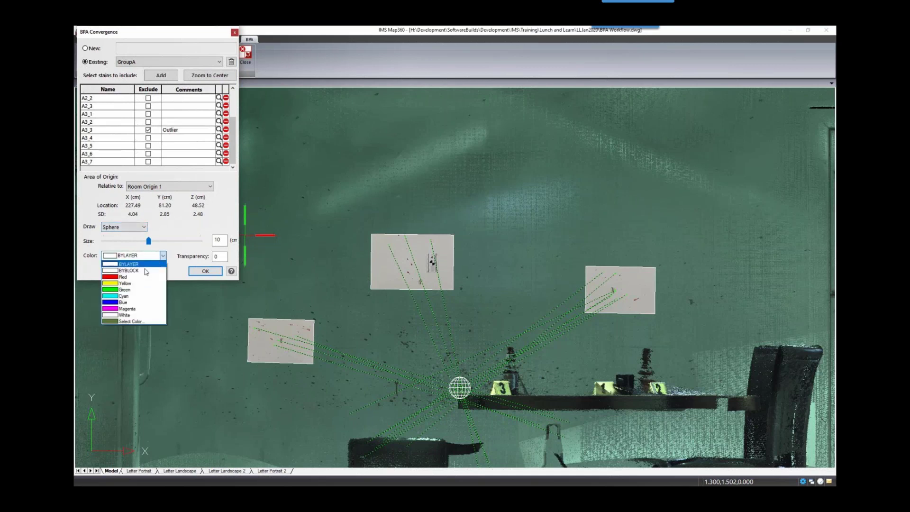
pyautogui.click(142, 272)
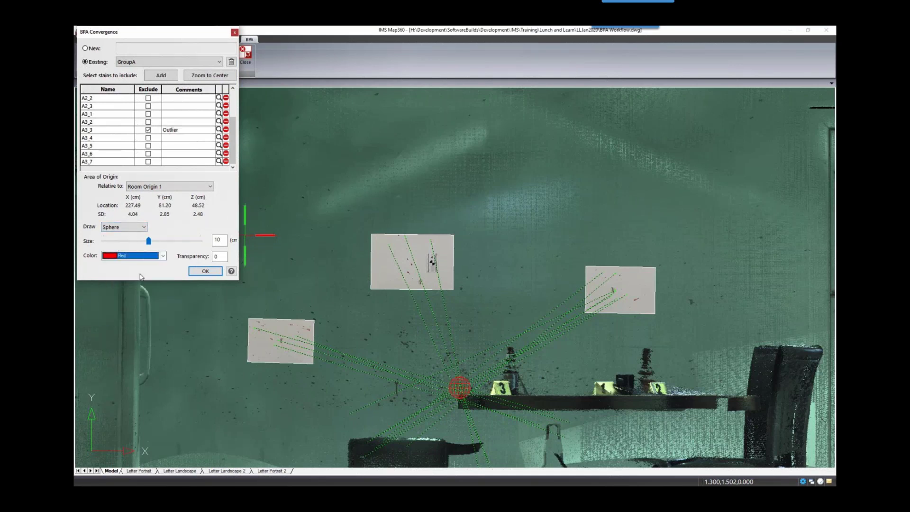
pyautogui.click(143, 227)
pyautogui.click(134, 243)
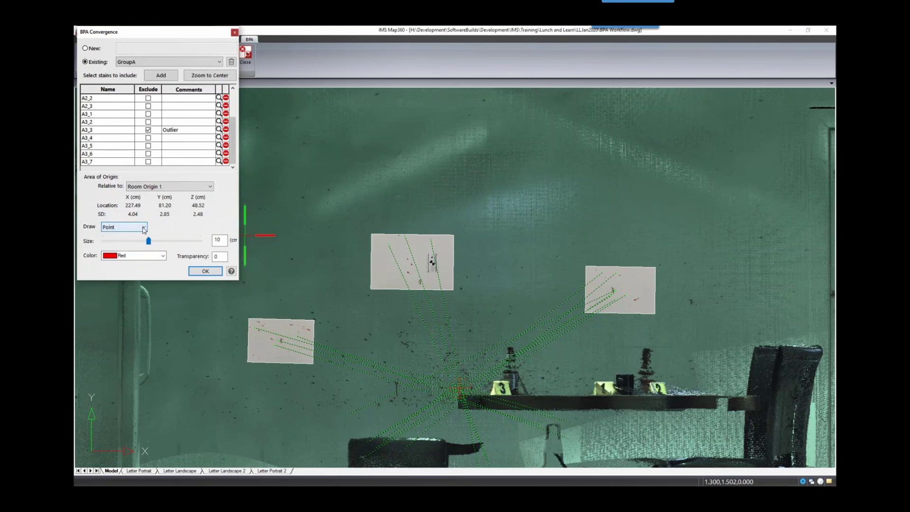
pyautogui.click(144, 229)
pyautogui.click(136, 251)
pyautogui.click(142, 229)
pyautogui.click(139, 236)
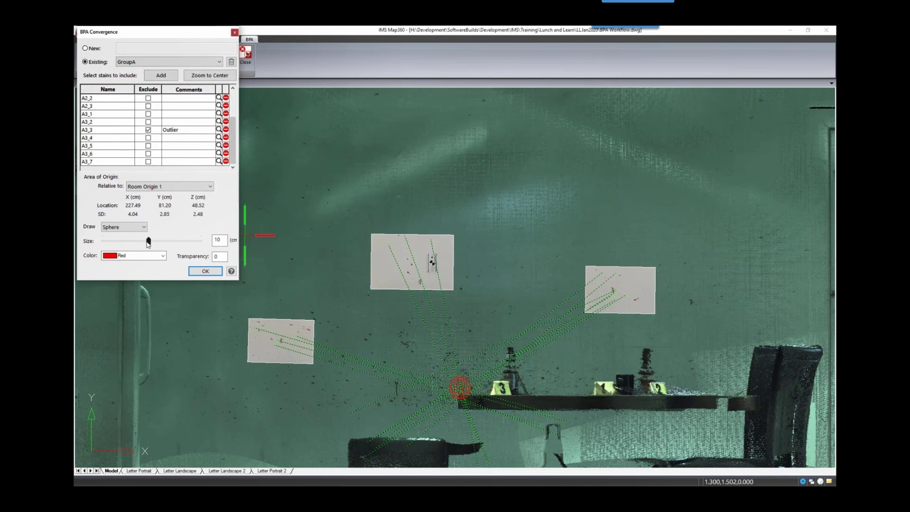
pyautogui.click(206, 271)
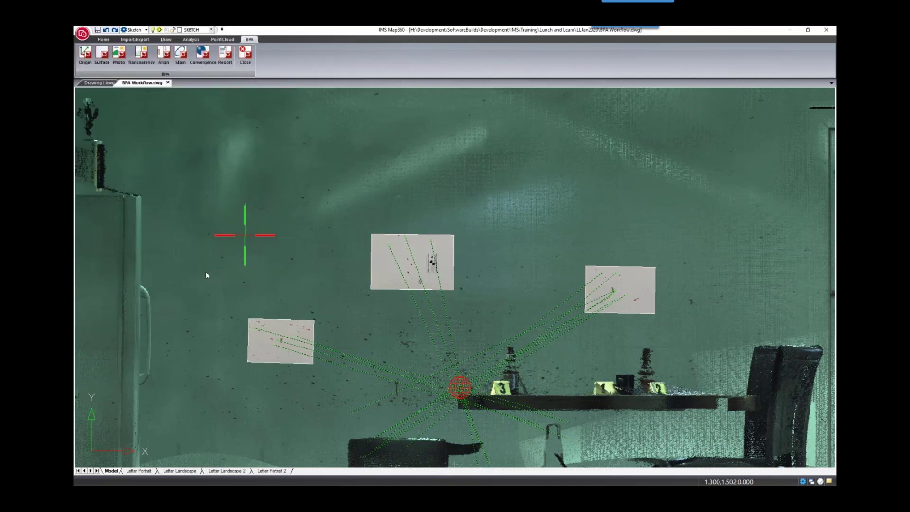
pyautogui.moveTo(497, 295); pyautogui.dragTo(454, 255, button='middle')
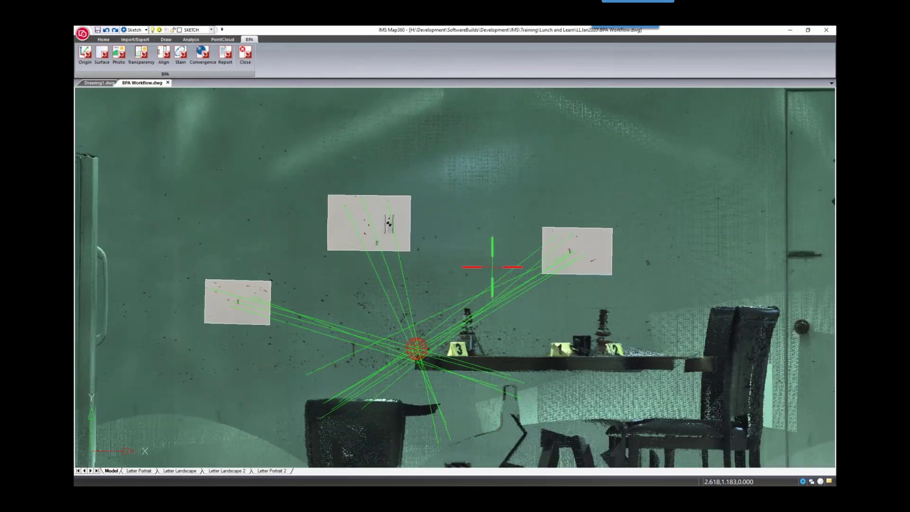
pyautogui.scroll(-2, 488, 267)
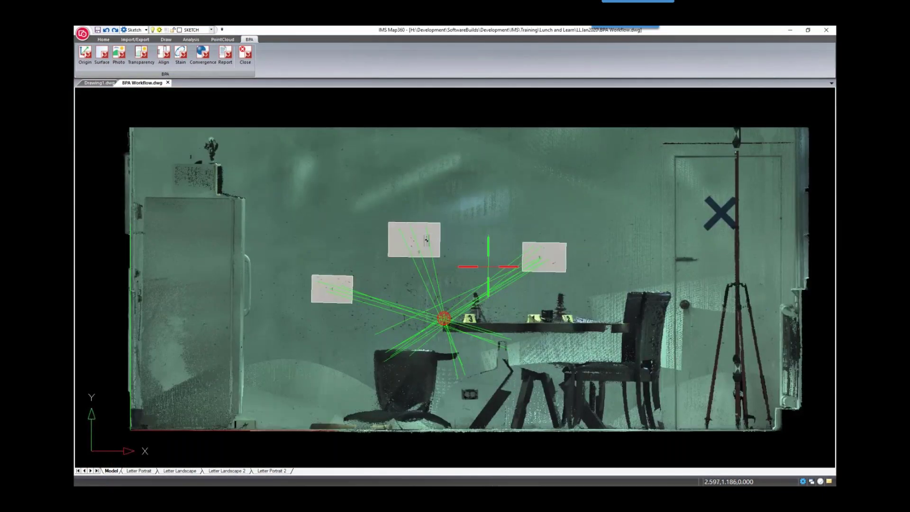
# Set up the BPA report for GroupA in centimetres relative to Room Origin 1
pyautogui.click(227, 64)
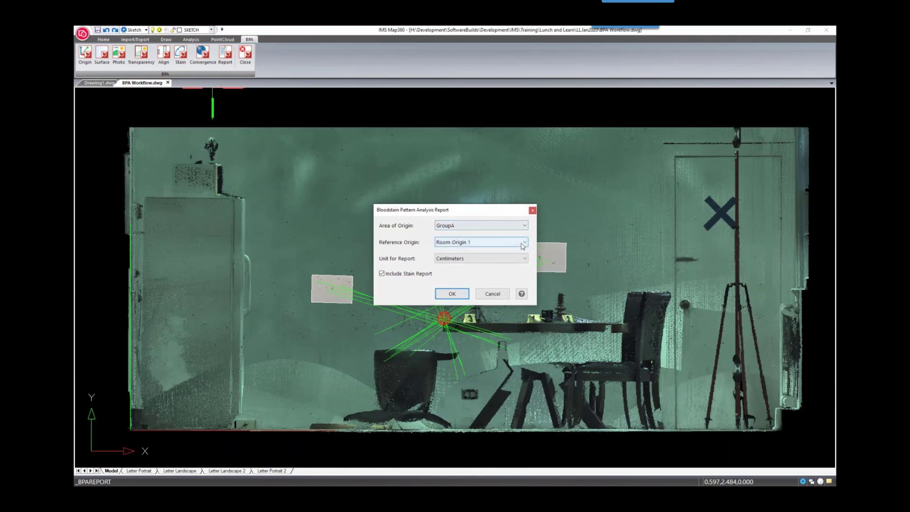
pyautogui.click(521, 258)
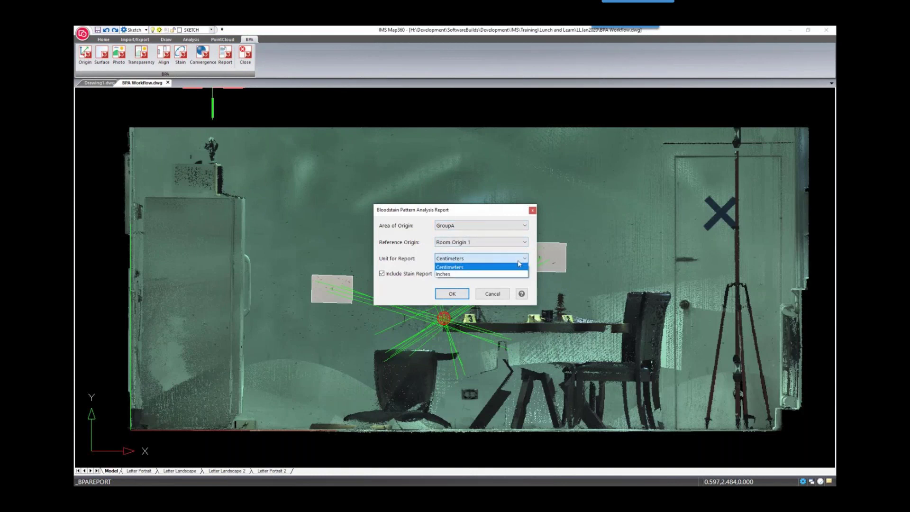
pyautogui.click(519, 264)
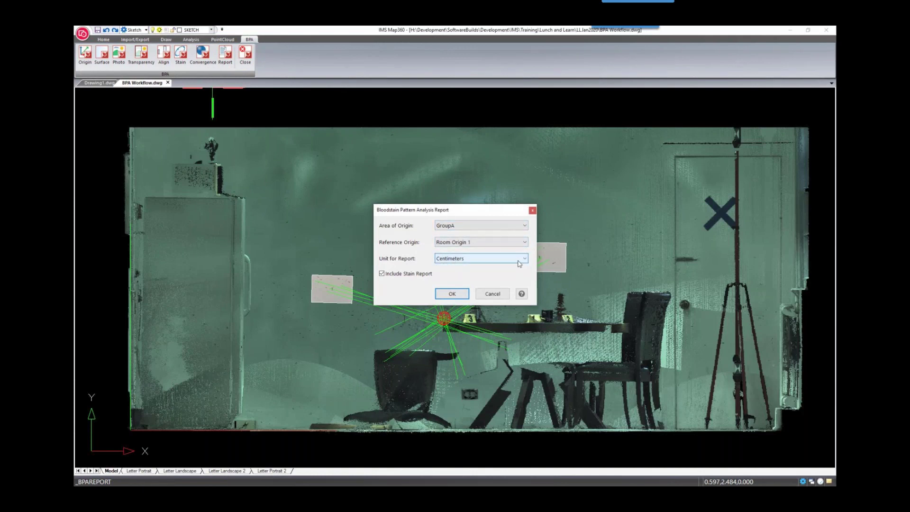
pyautogui.click(450, 294)
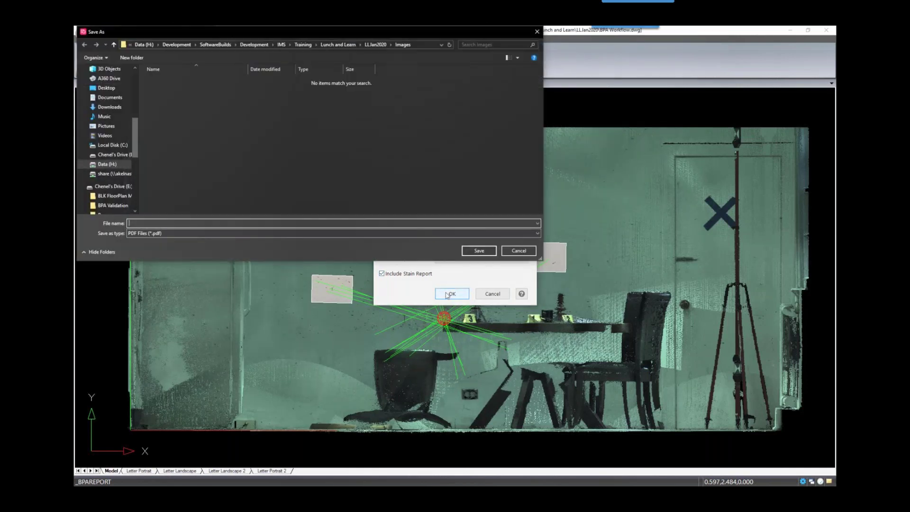
# Save the report as 'BPA Report' PDF in the Deliverables folder
pyautogui.click(376, 44)
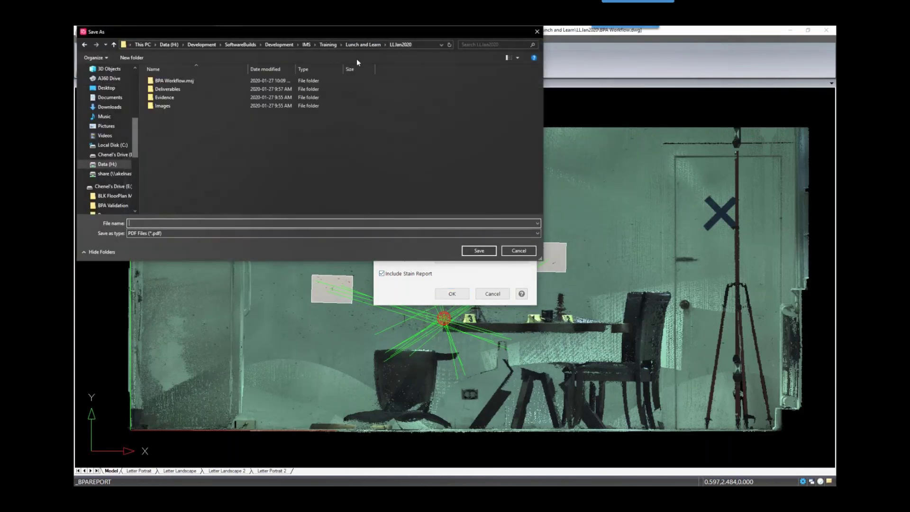
pyautogui.click(178, 91)
pyautogui.doubleClick(178, 92)
pyautogui.click(171, 223)
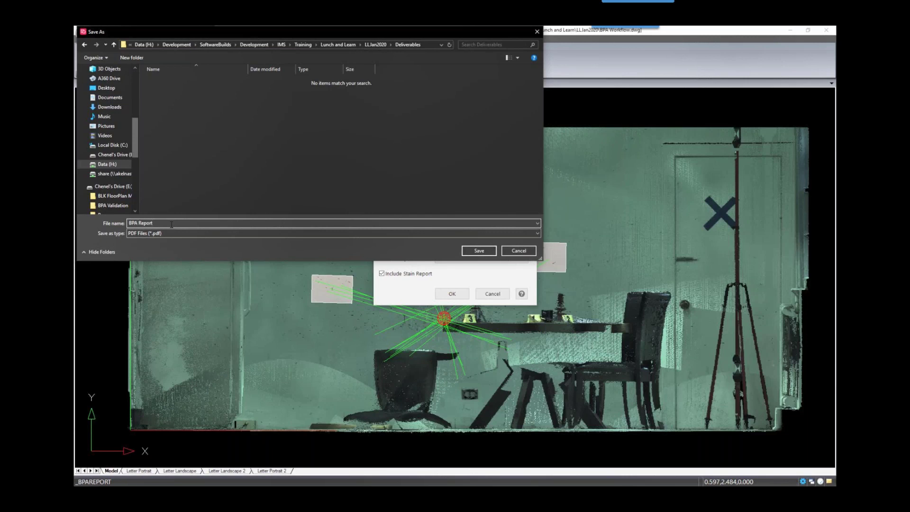
pyautogui.press('Return')
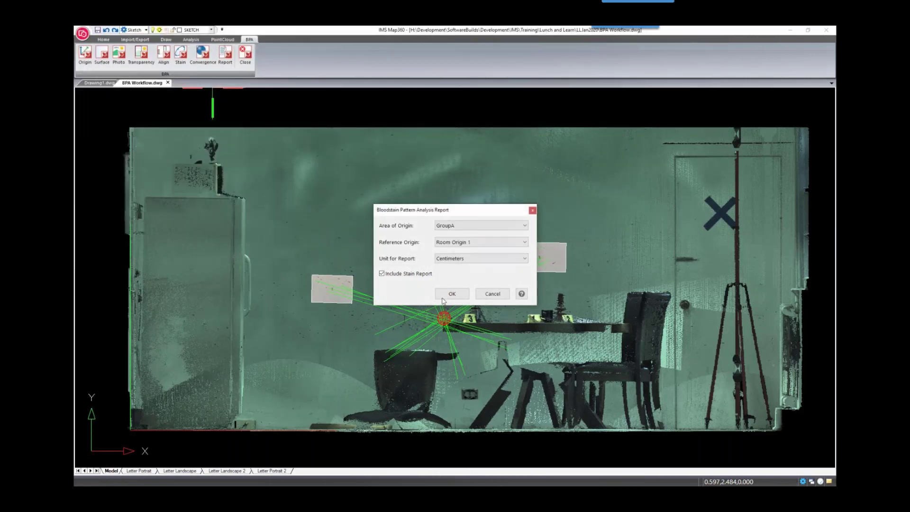
pyautogui.click(446, 296)
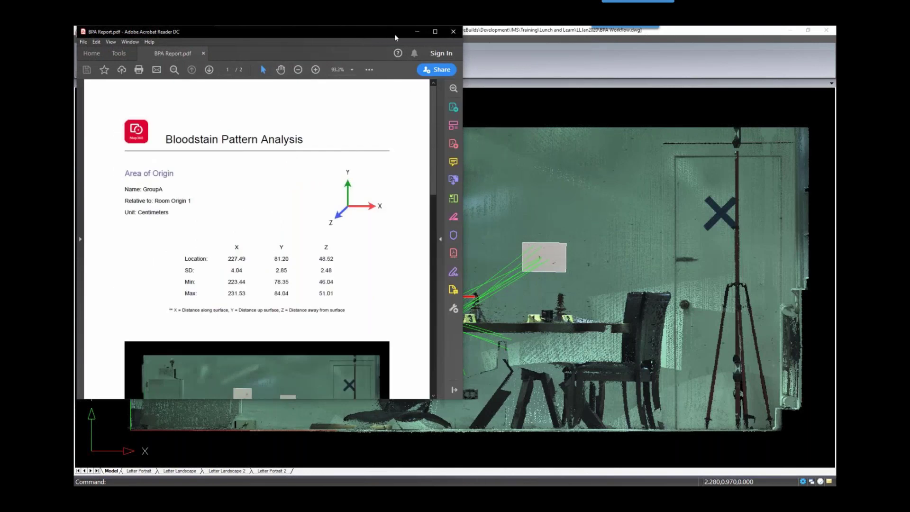
# Scroll through the BPA Report PDF's stain table in Acrobat, then close it
pyautogui.moveTo(397, 37); pyautogui.dragTo(593, 53)
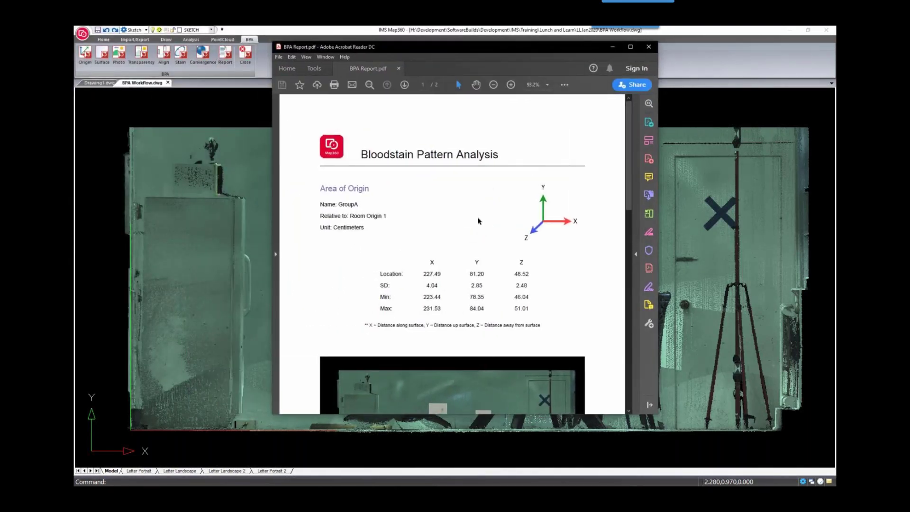
pyautogui.scroll(-1, 478, 221)
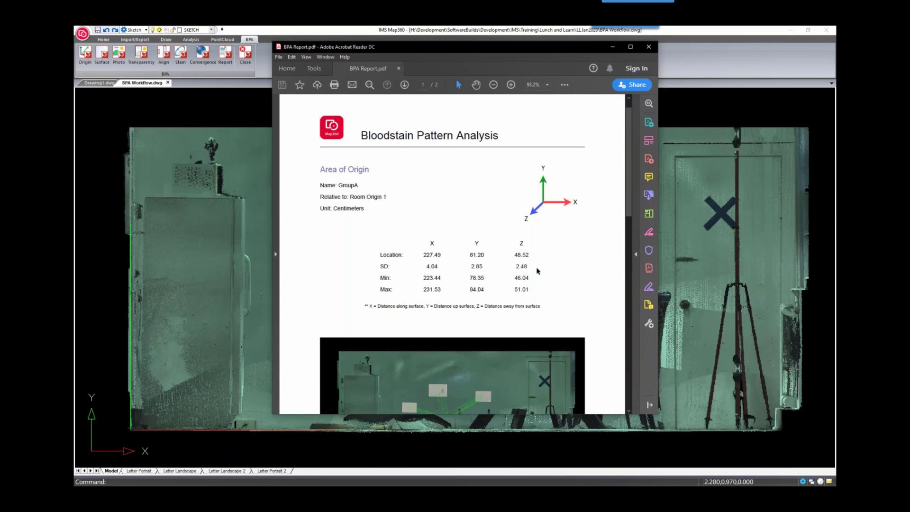
pyautogui.scroll(-6, 538, 270)
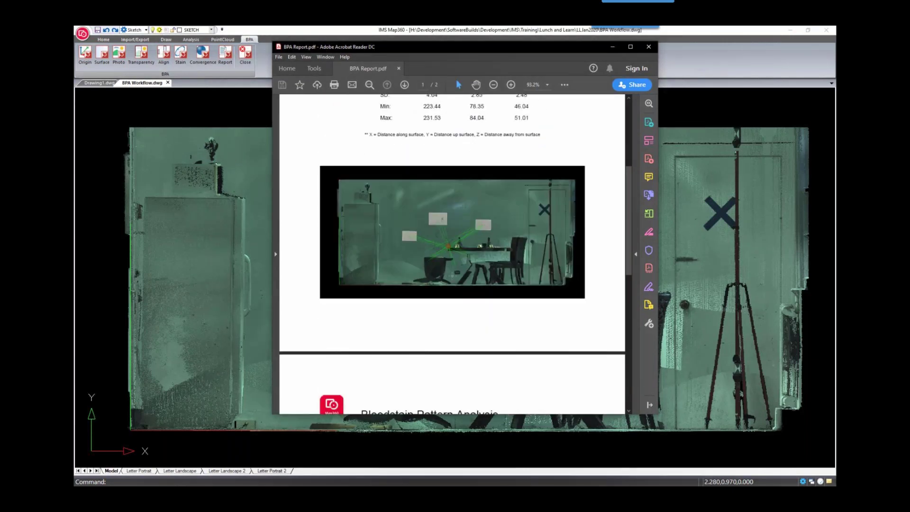
pyautogui.scroll(-3, 518, 274)
pyautogui.scroll(-7, 518, 274)
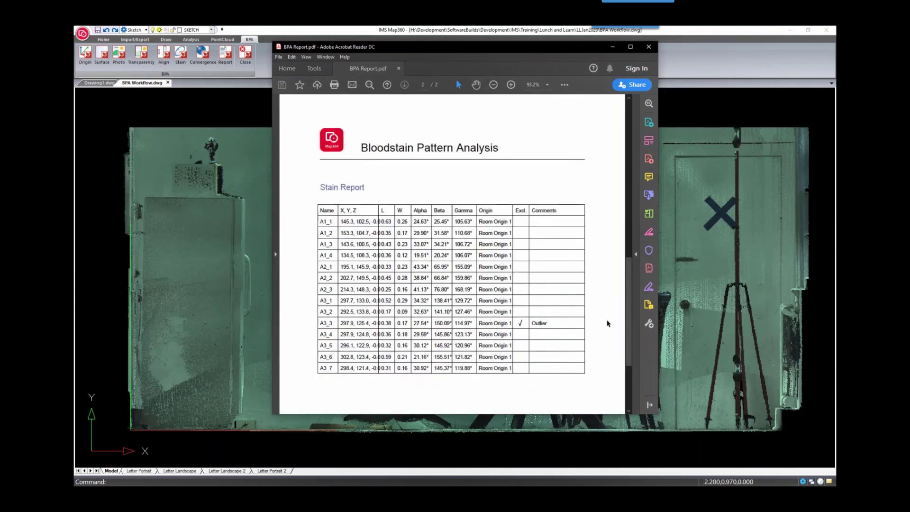
pyautogui.scroll(-2, 607, 322)
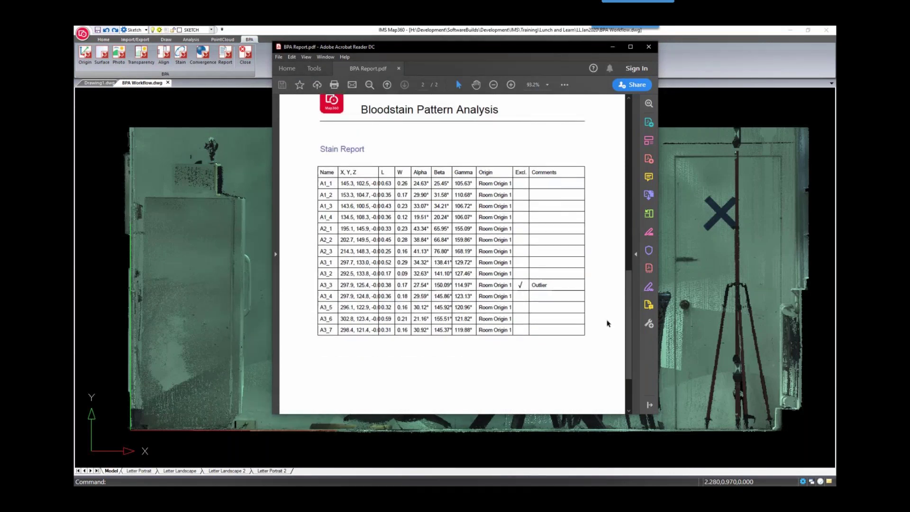
pyautogui.scroll(15, 607, 321)
pyautogui.scroll(4, 608, 316)
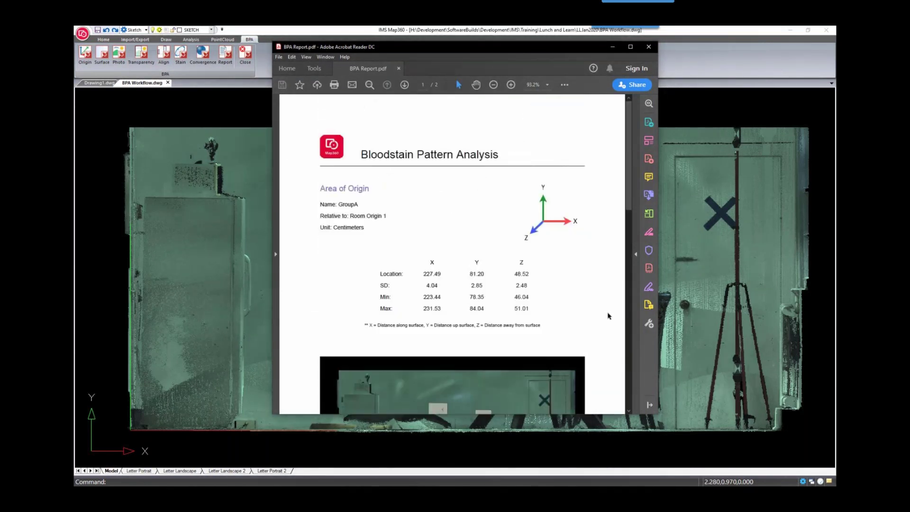
pyautogui.click(650, 47)
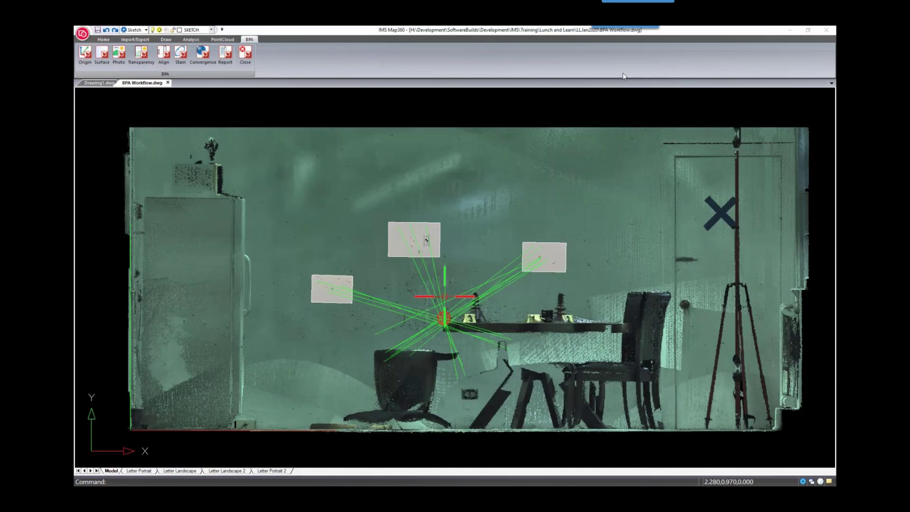
# End the bloodstain analysis session and reorient the kitchen point cloud
pyautogui.click(250, 59)
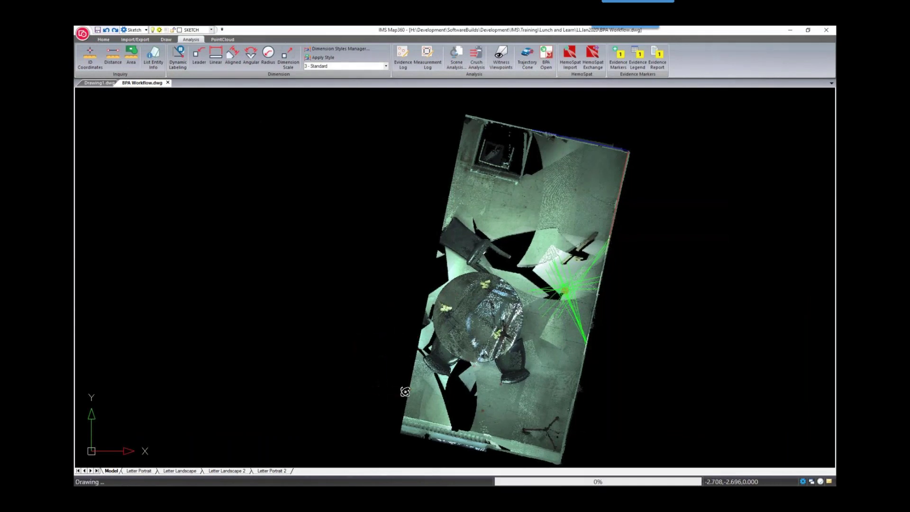
pyautogui.keyDown('shift'); pyautogui.moveTo(498, 374); pyautogui.dragTo(544, 253, button='middle'); pyautogui.keyUp('shift')
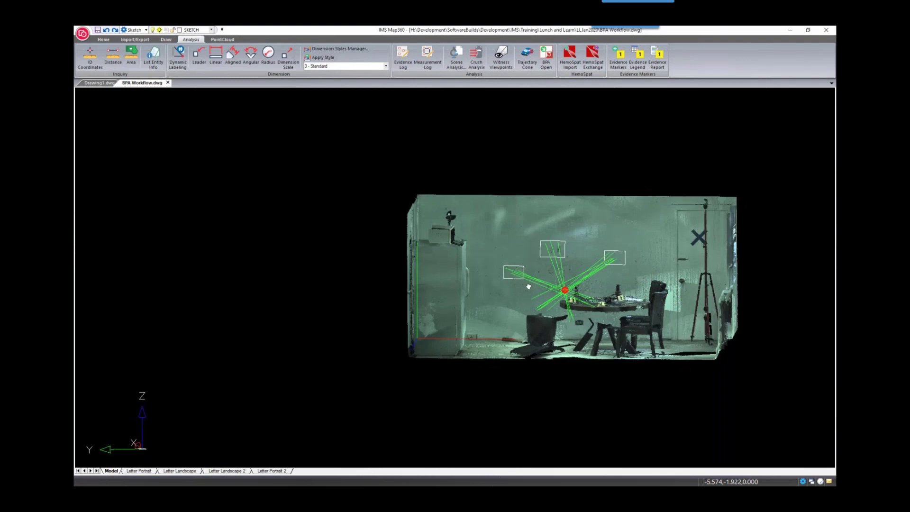
pyautogui.moveTo(660, 302); pyautogui.dragTo(471, 291, button='middle')
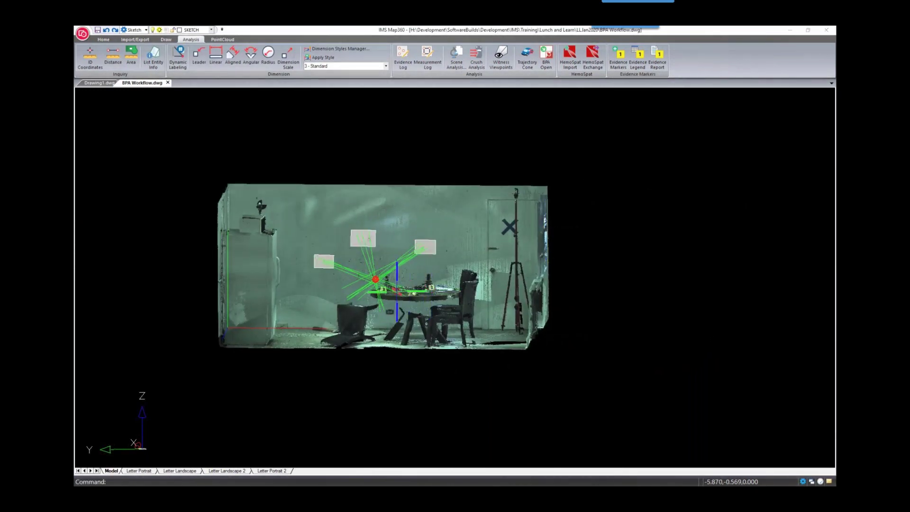
# Switch to a top view of the kitchen table and open Evidence Markers insertion
pyautogui.click(103, 40)
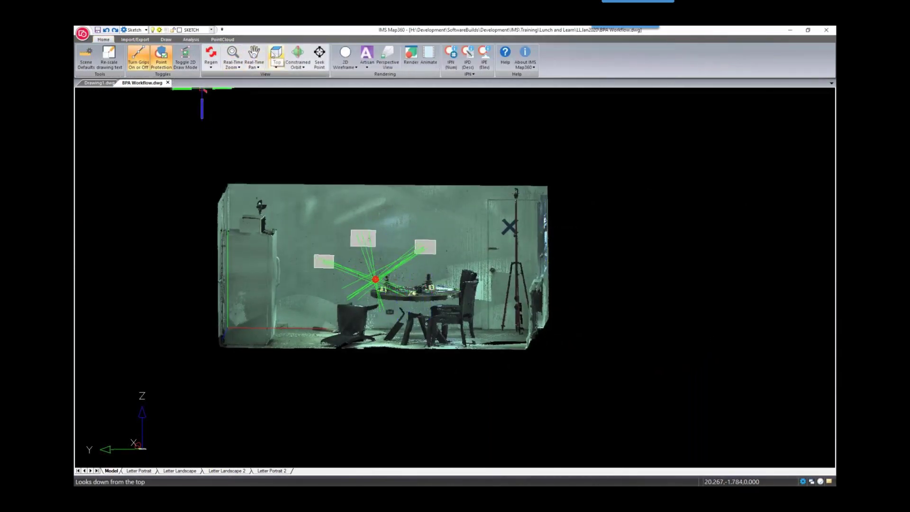
pyautogui.click(276, 54)
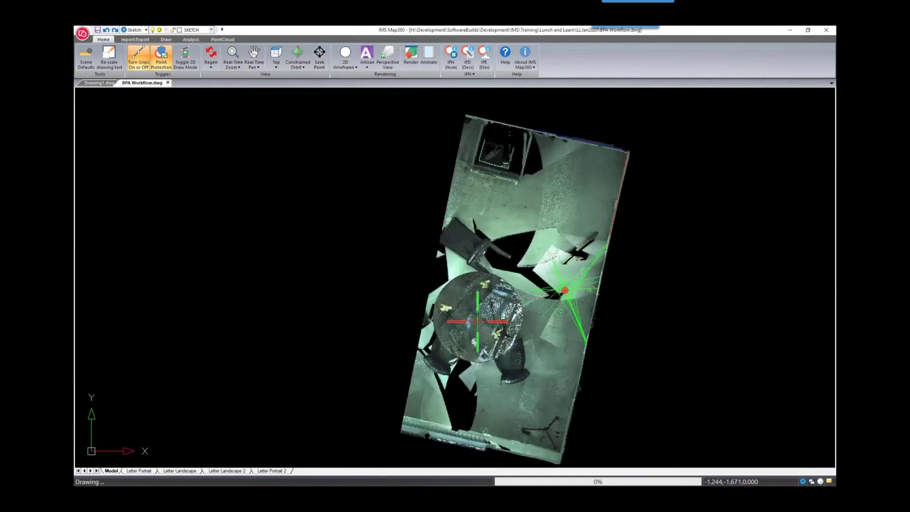
pyautogui.scroll(5, 478, 322)
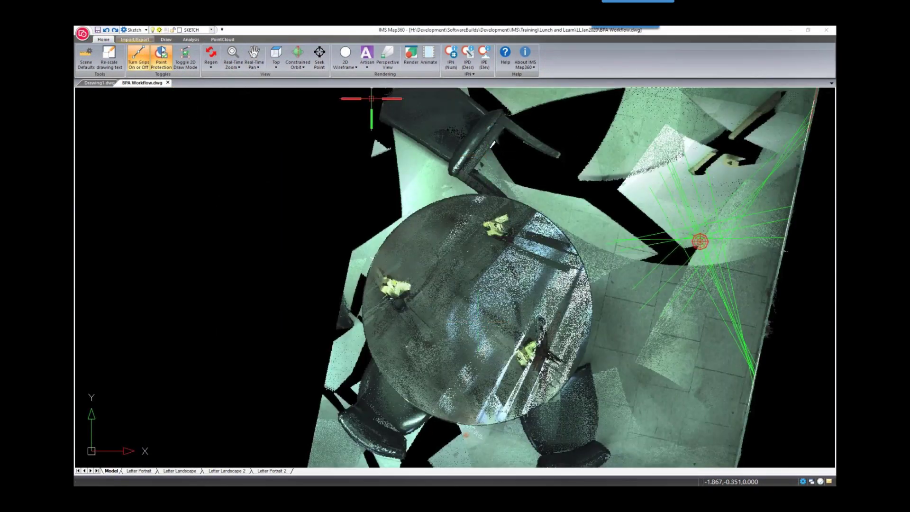
pyautogui.click(191, 39)
pyautogui.click(618, 57)
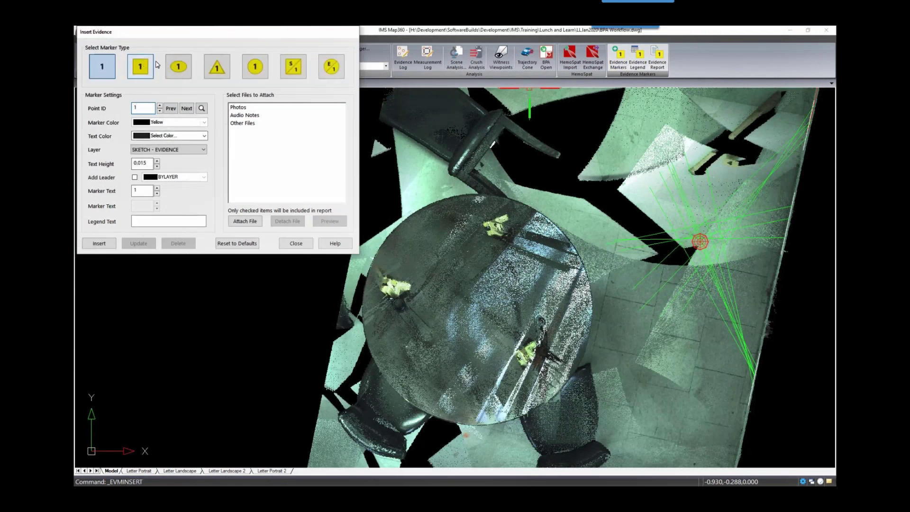
# Place a triangle 'Coffee Cup' marker with photo CPC2015-7.JPG on the left table item
pyautogui.click(214, 68)
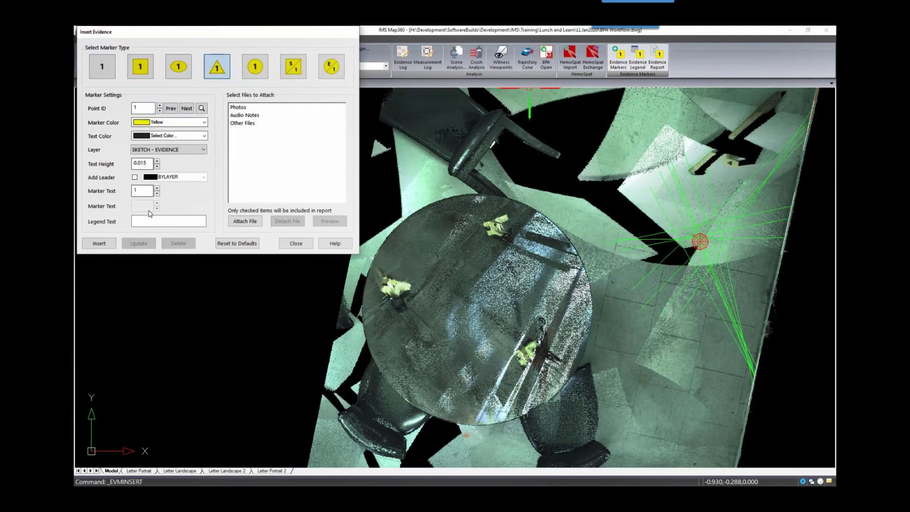
pyautogui.click(146, 221)
pyautogui.click(146, 221)
pyautogui.write('Coffe')
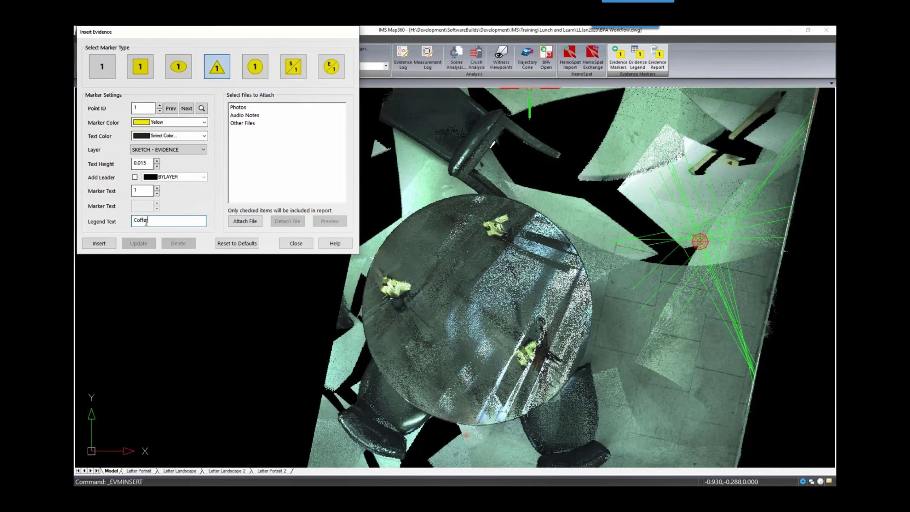
pyautogui.write('e Cup')
pyautogui.click(245, 221)
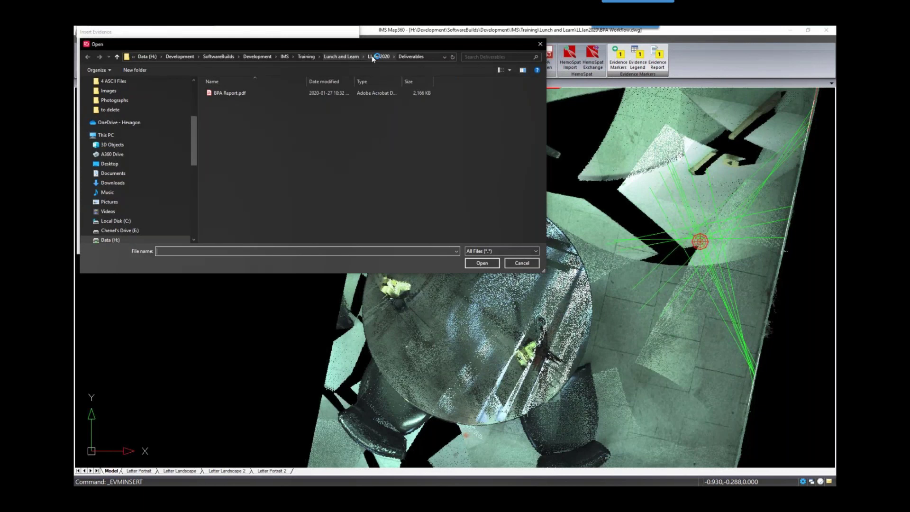
pyautogui.click(371, 56)
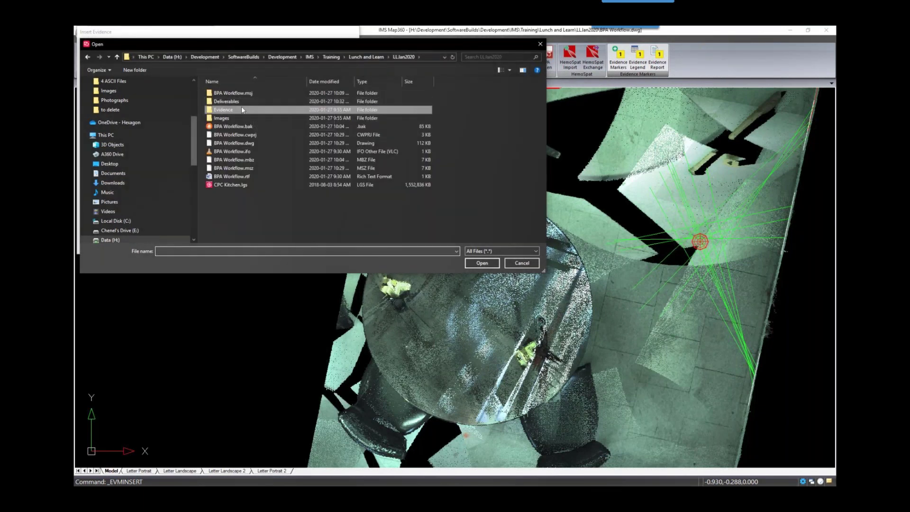
pyautogui.doubleClick(241, 109)
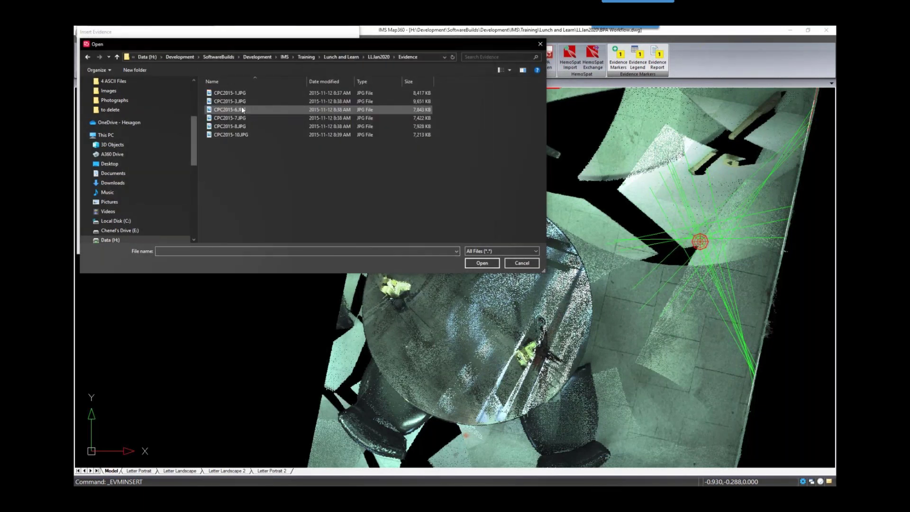
pyautogui.click(241, 118)
pyautogui.click(469, 263)
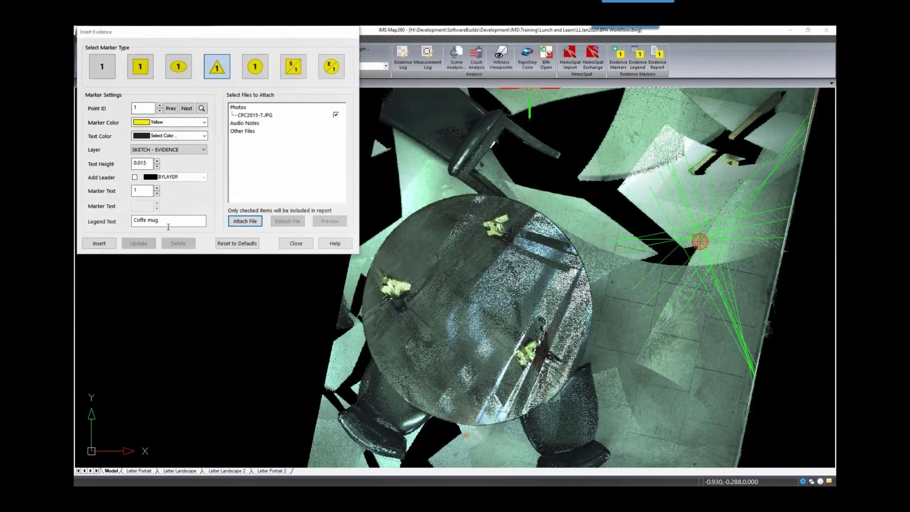
pyautogui.click(99, 243)
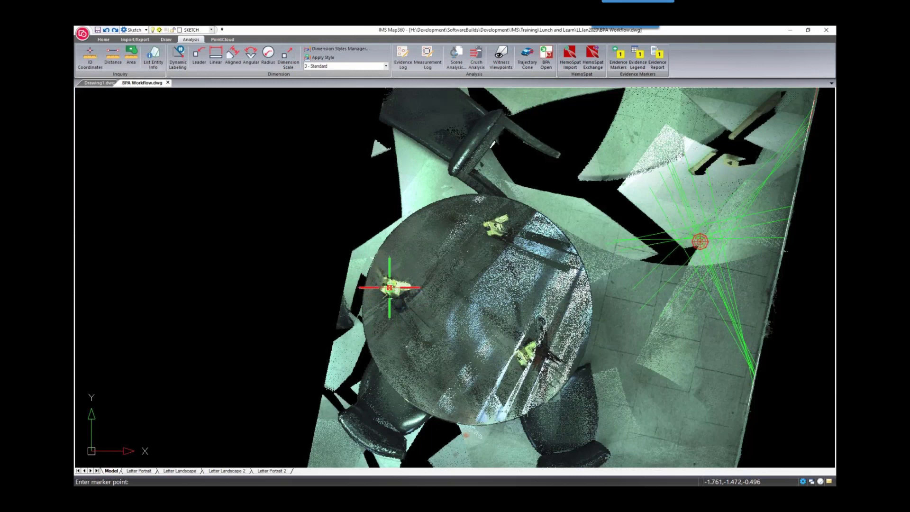
pyautogui.click(389, 288)
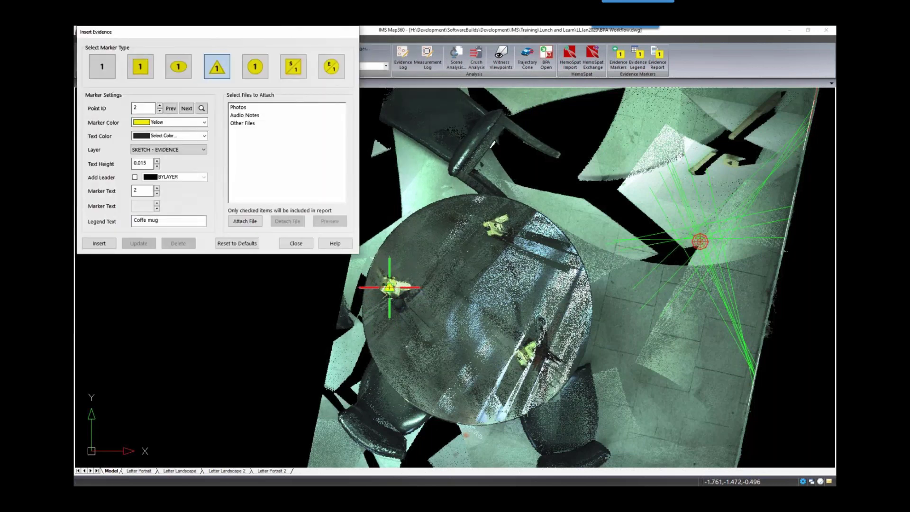
# Edit the legend, attach CPC2015-6.JPG, and place a marker on the beer bottle
pyautogui.click(165, 221)
pyautogui.write('Beer Bottle')
pyautogui.click(245, 221)
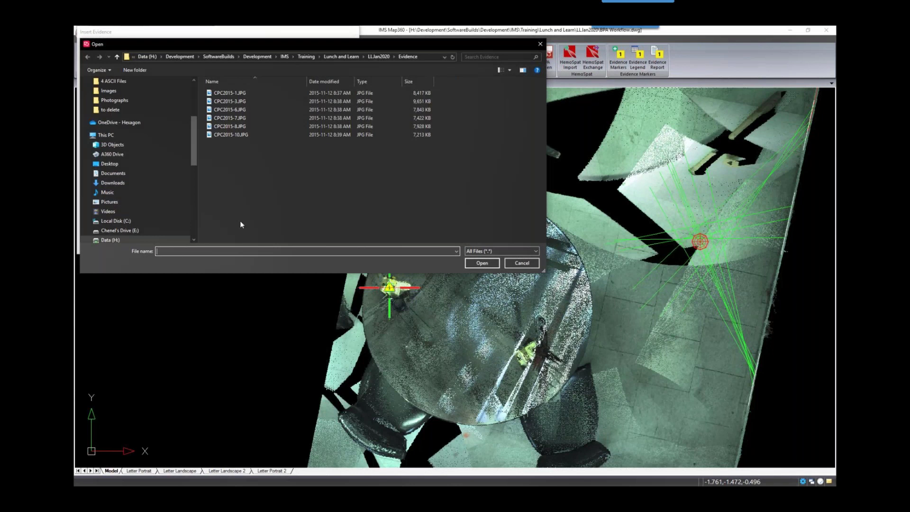
pyautogui.click(245, 111)
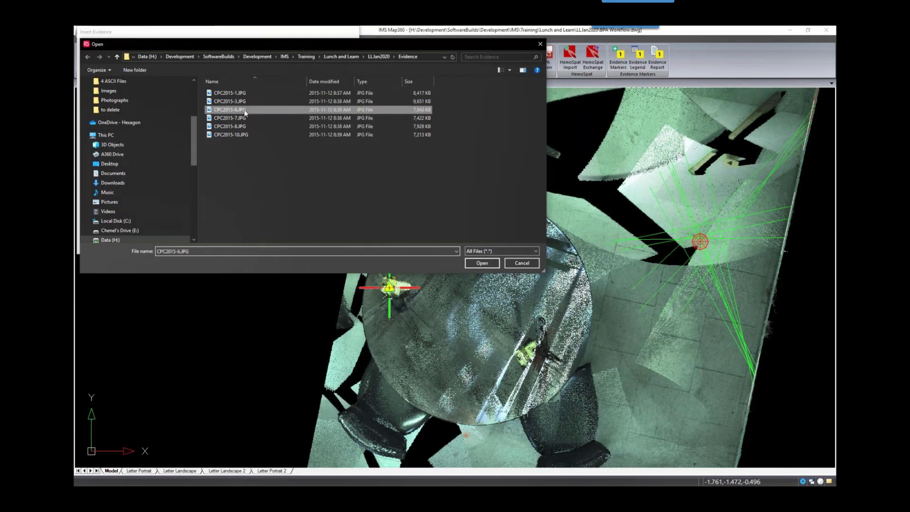
pyautogui.click(470, 262)
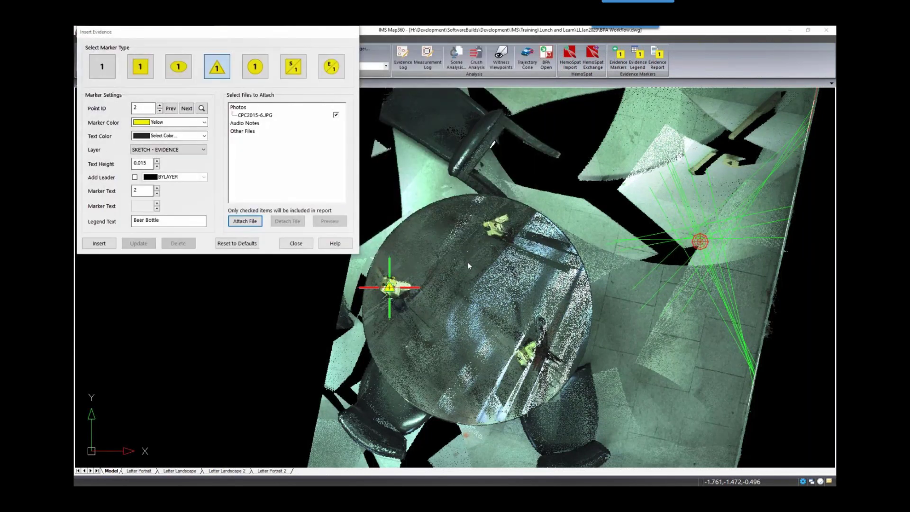
pyautogui.click(99, 243)
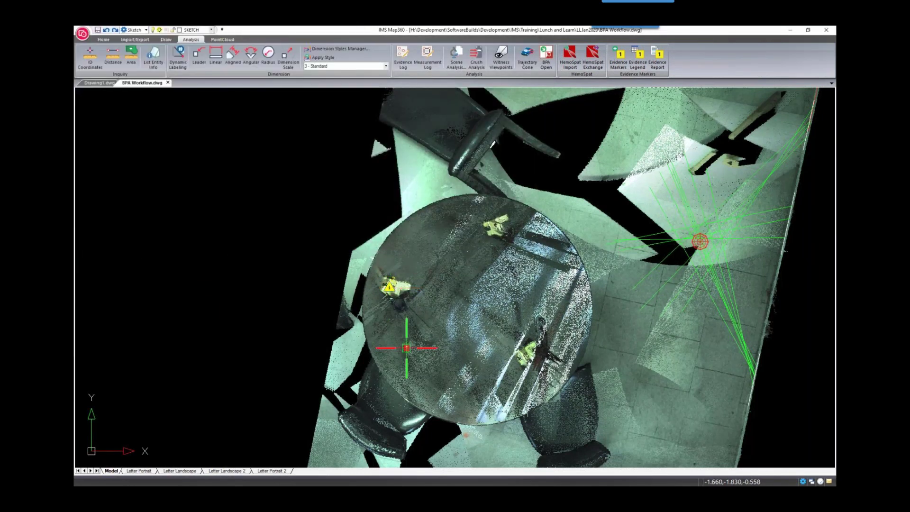
pyautogui.click(527, 357)
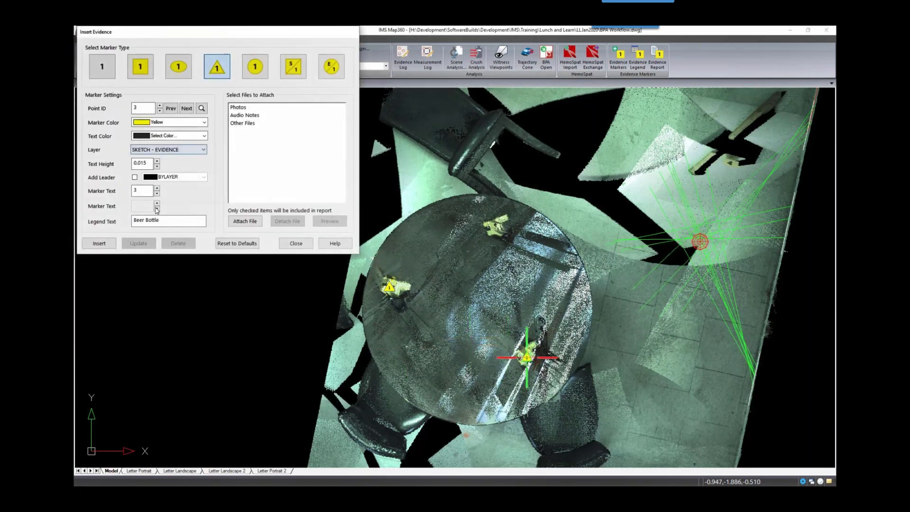
# Attach CPC2015-8.JPG and place the third marker on the upper table item
pyautogui.click(240, 221)
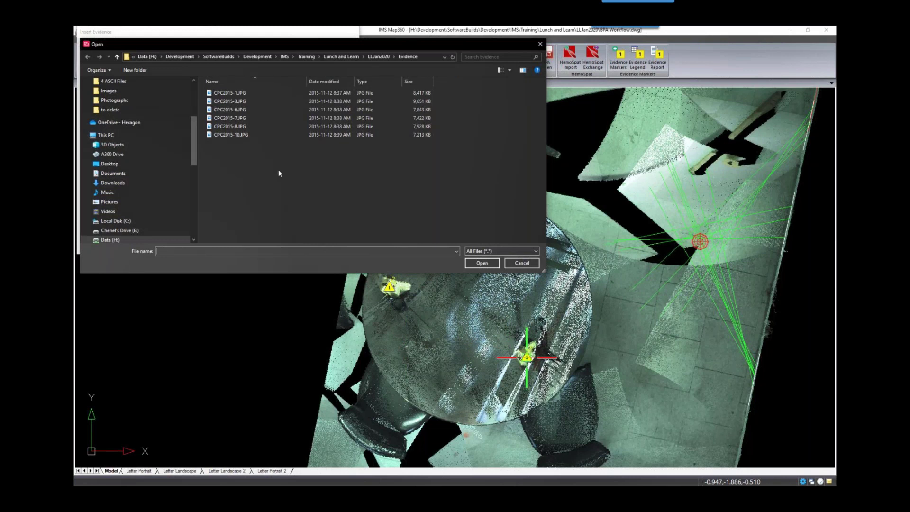
pyautogui.click(251, 126)
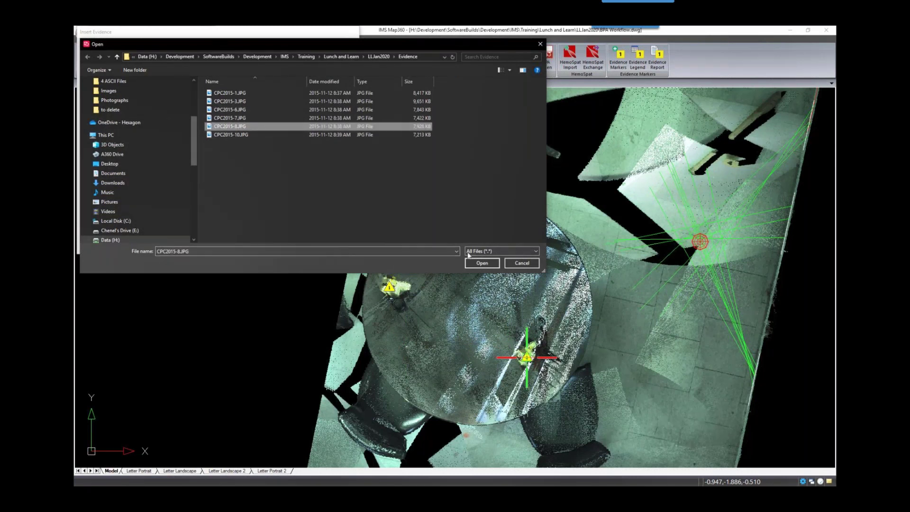
pyautogui.click(481, 263)
pyautogui.click(99, 243)
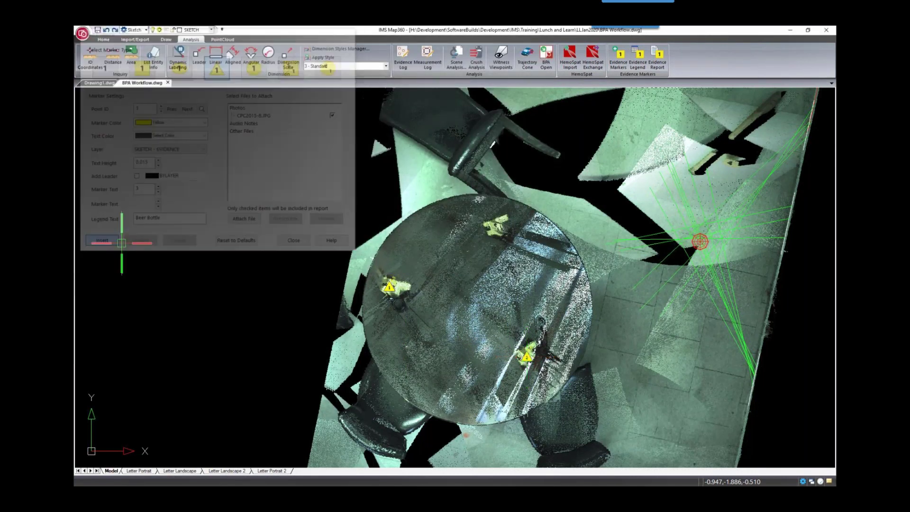
pyautogui.click(493, 228)
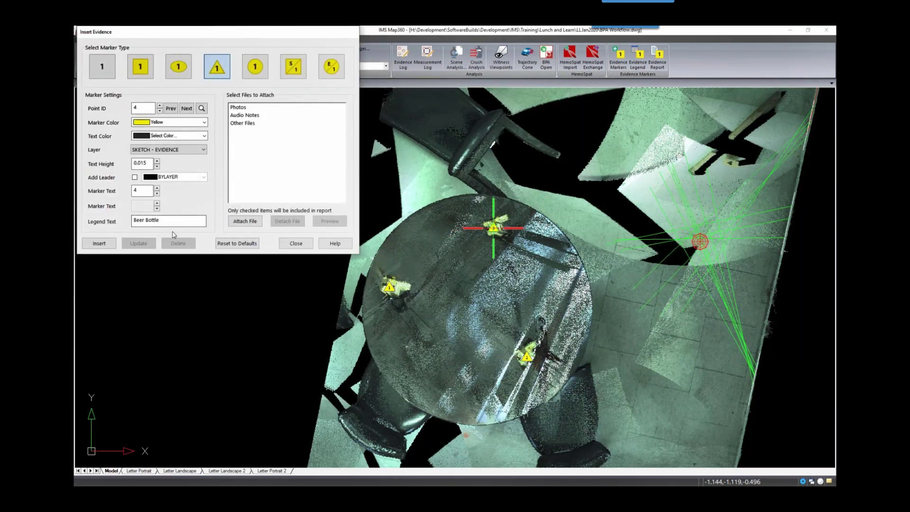
# Attach CPC2015-3.JPG to a fourth marker, edit its legend, and begin placing it
pyautogui.click(235, 222)
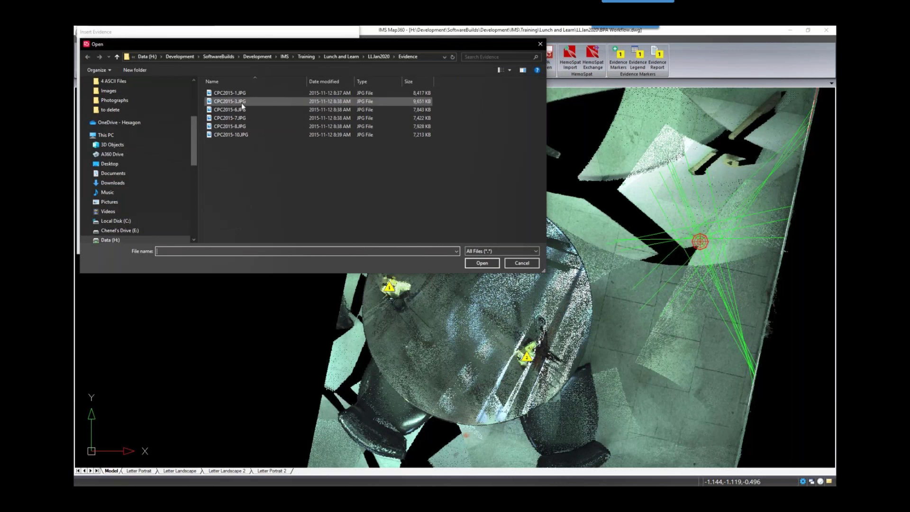
pyautogui.doubleClick(242, 101)
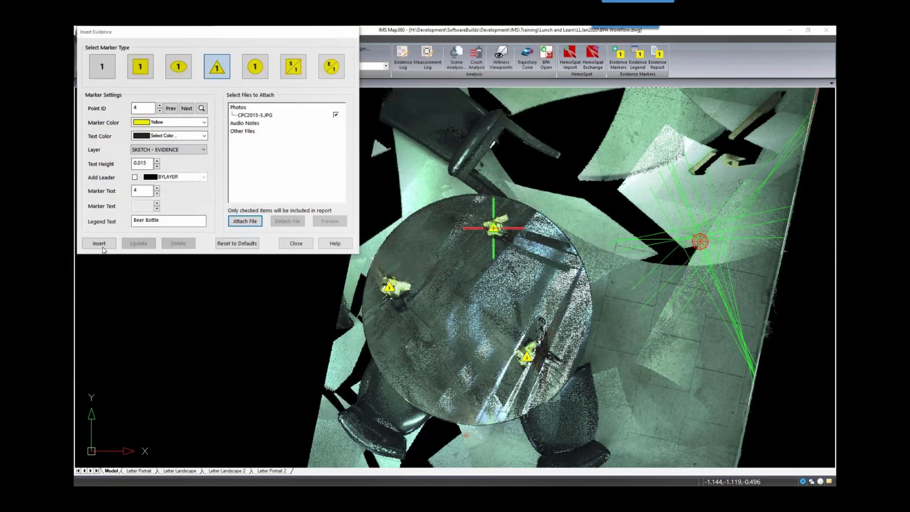
pyautogui.moveTo(168, 221); pyautogui.dragTo(133, 222)
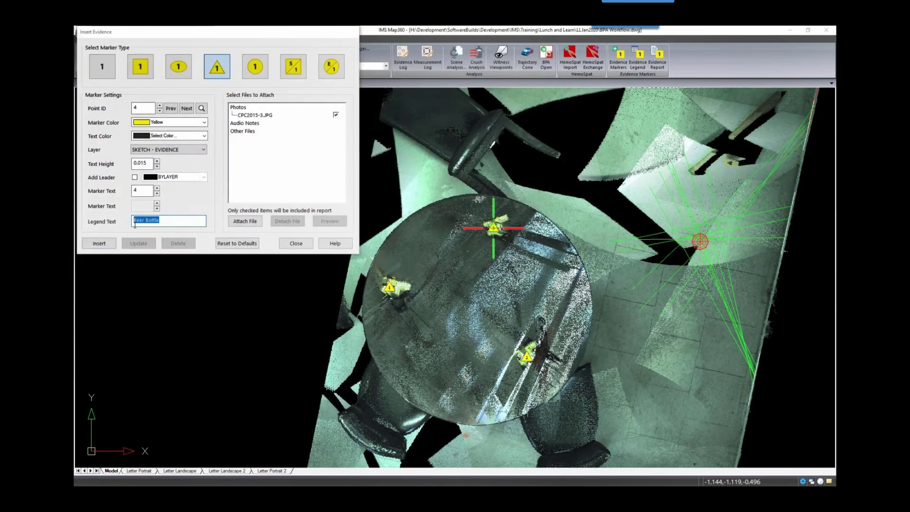
pyautogui.write('Bat')
pyautogui.click(99, 244)
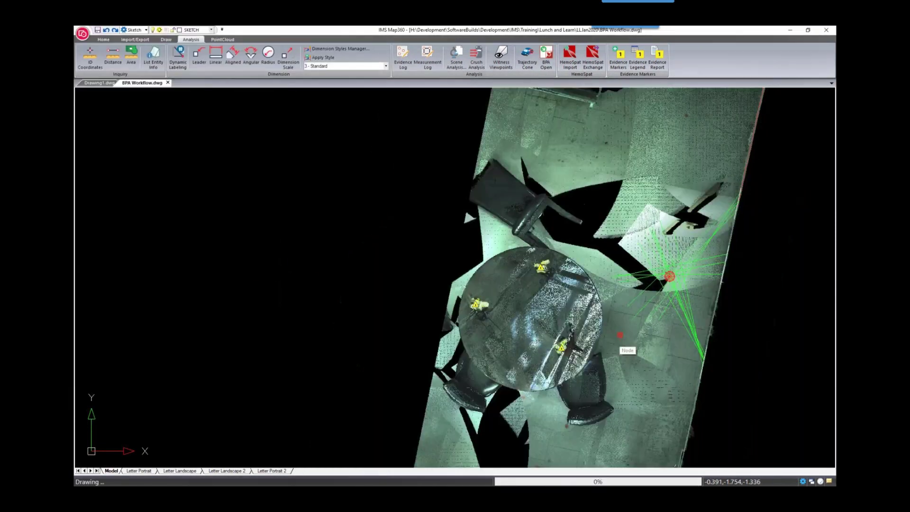
# Place the fourth marker by the wall, then add a marker with CPC2015-1.JPG and CPC2015-10.JPG near the scan top
pyautogui.click(689, 224)
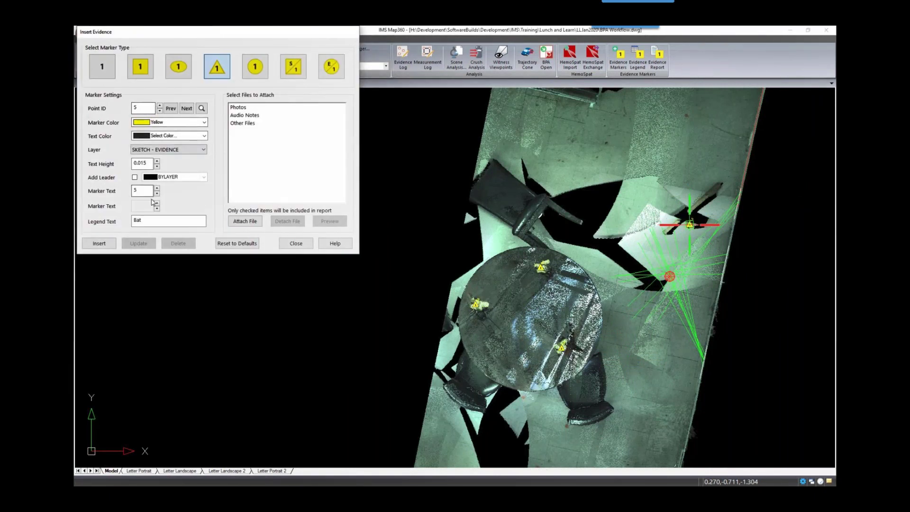
pyautogui.moveTo(150, 220); pyautogui.dragTo(128, 223)
pyautogui.click(240, 221)
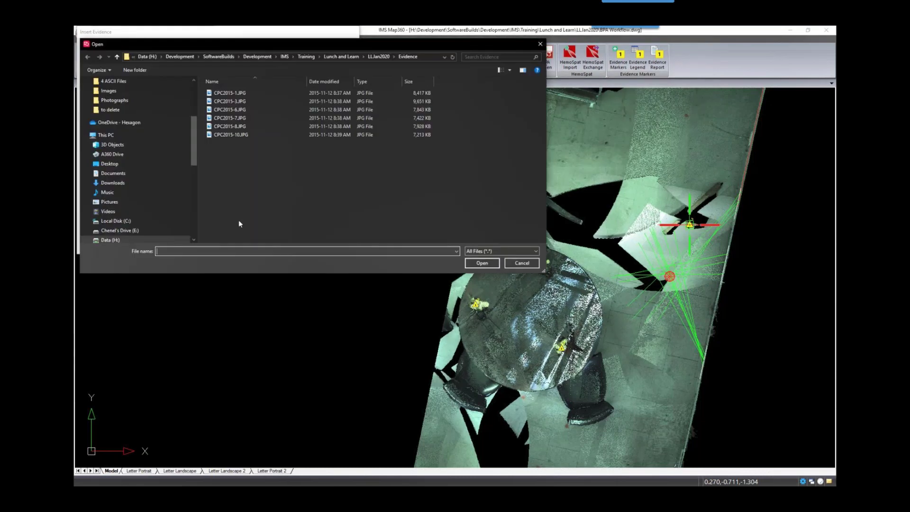
pyautogui.click(241, 93)
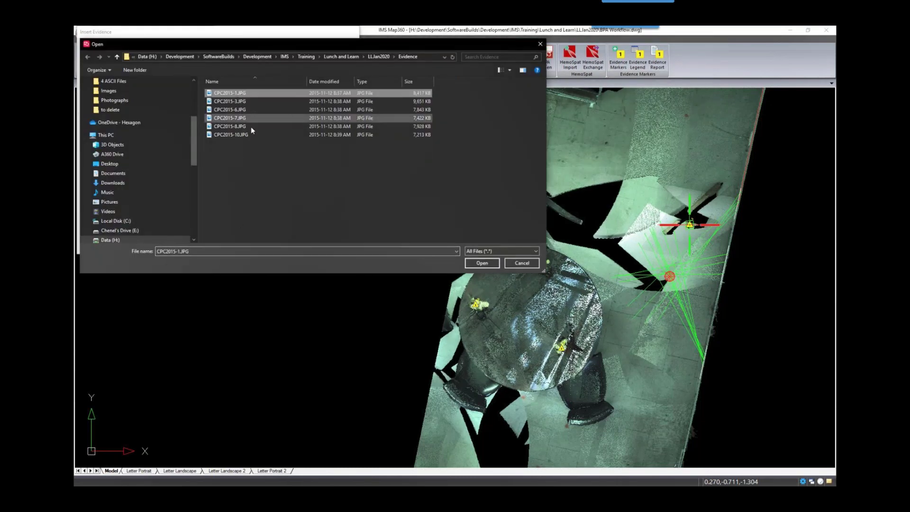
pyautogui.keyDown('ctrl'); pyautogui.click(237, 134); pyautogui.keyUp('ctrl')
pyautogui.click(481, 263)
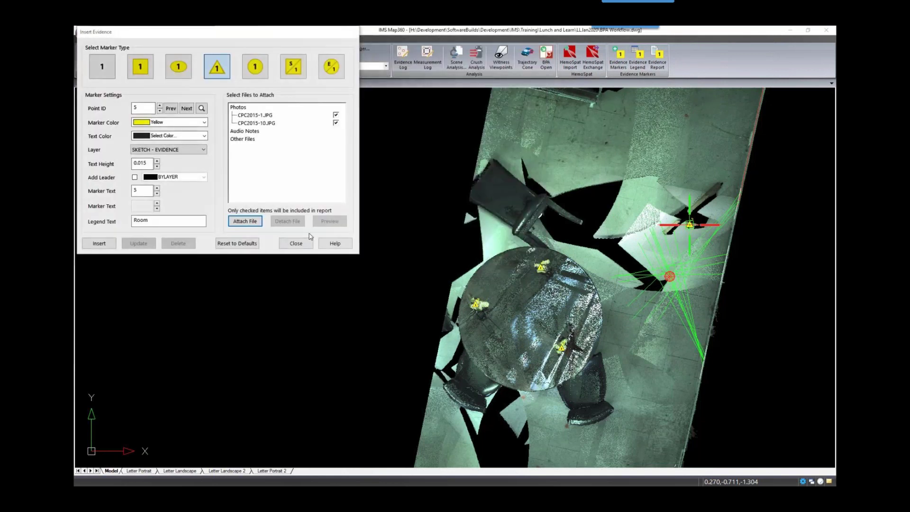
pyautogui.click(99, 243)
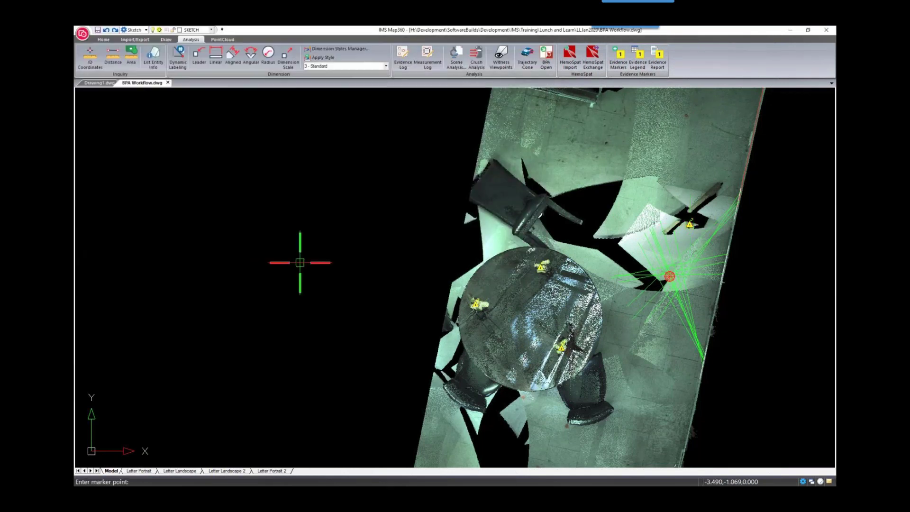
pyautogui.click(711, 126)
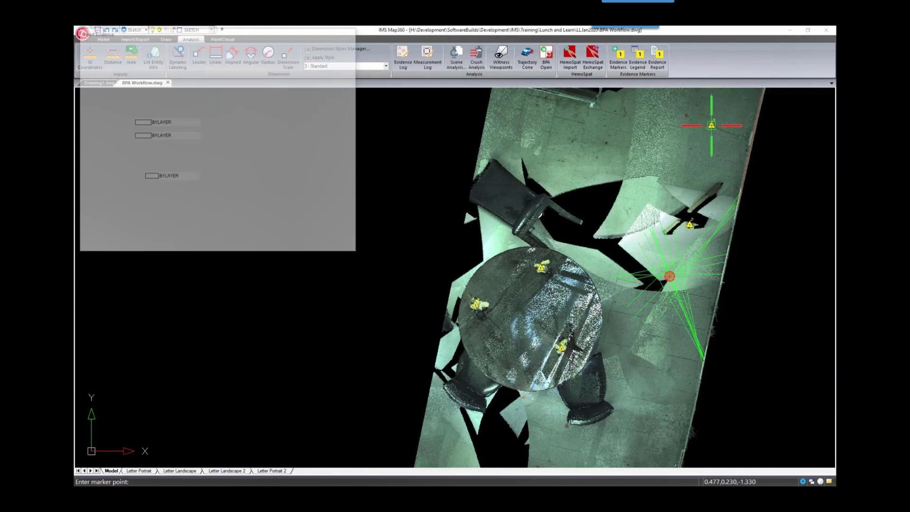
pyautogui.click(295, 243)
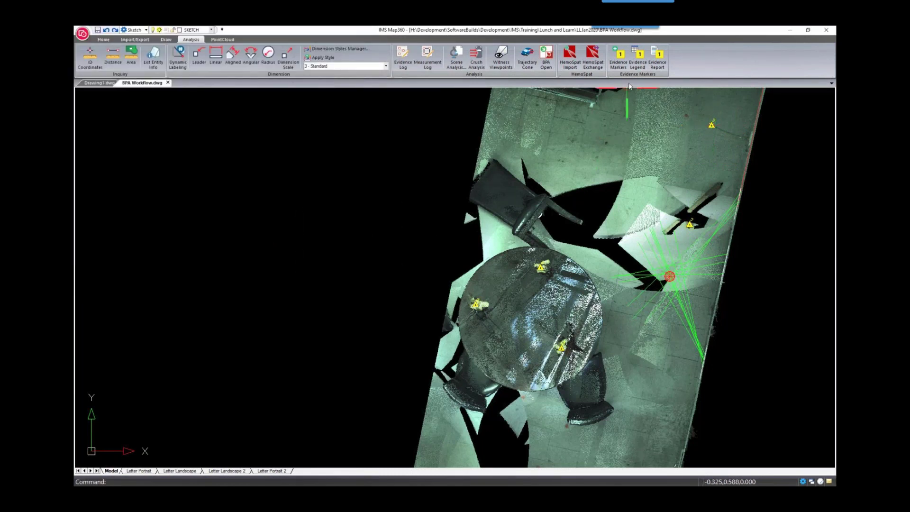
# Start an evidence report using BPA Report.pdf from Deliverables as its title page
pyautogui.click(656, 65)
pyautogui.click(555, 172)
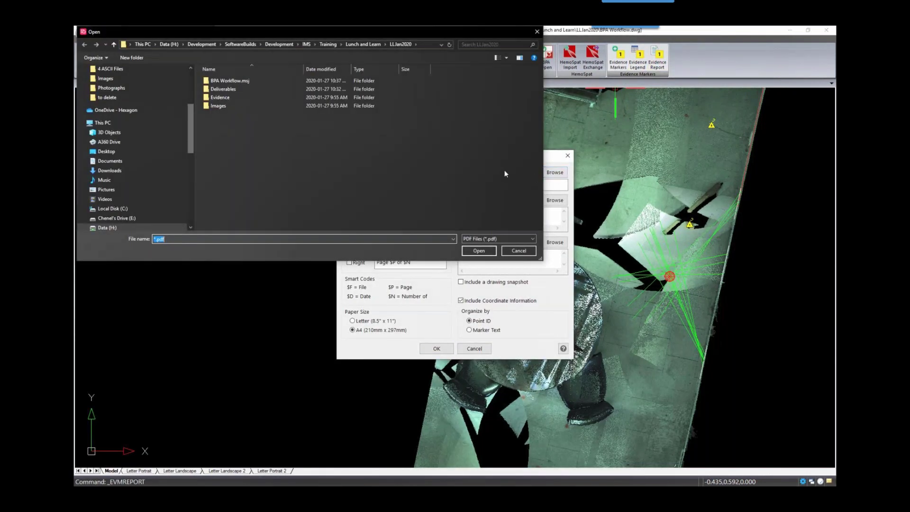
pyautogui.doubleClick(249, 90)
pyautogui.click(229, 81)
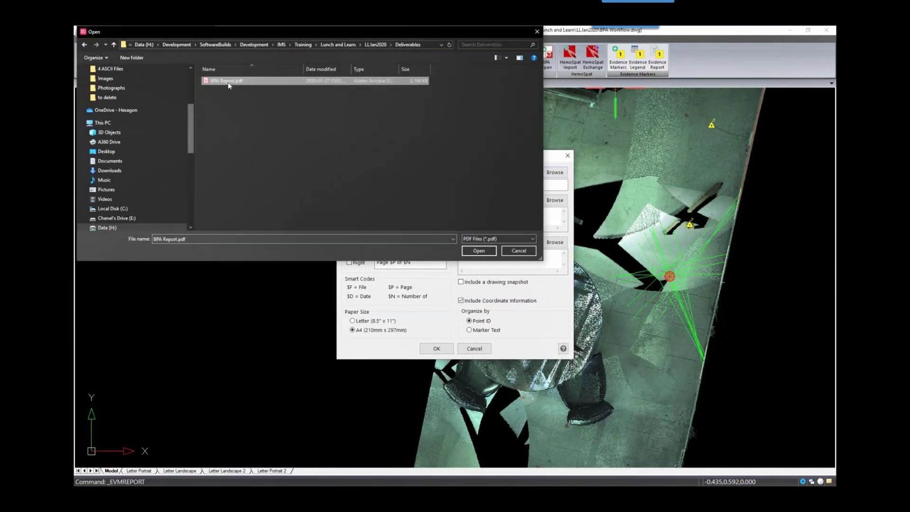
pyautogui.click(481, 253)
# Create the report and save it as BPA Evidence Report.pdf in Deliverables
pyautogui.click(436, 348)
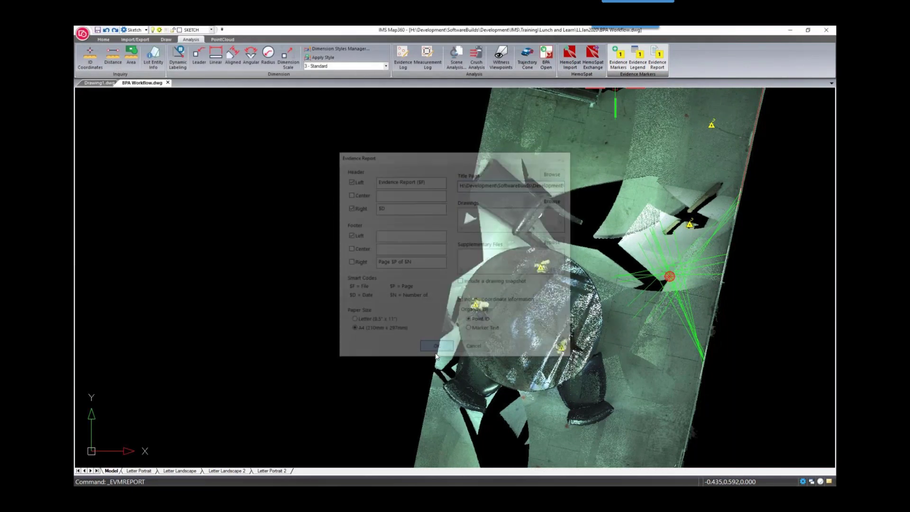
pyautogui.doubleClick(237, 89)
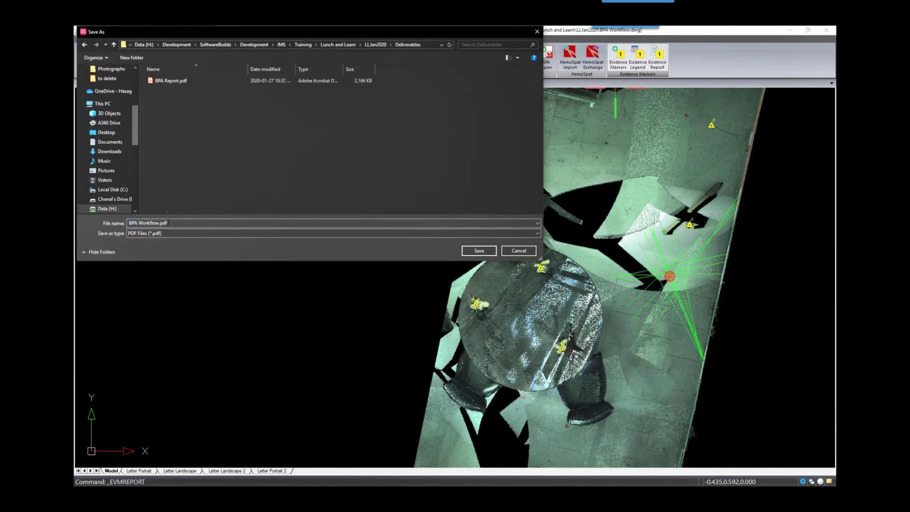
pyautogui.doubleClick(160, 221)
pyautogui.moveTo(160, 222); pyautogui.dragTo(148, 222)
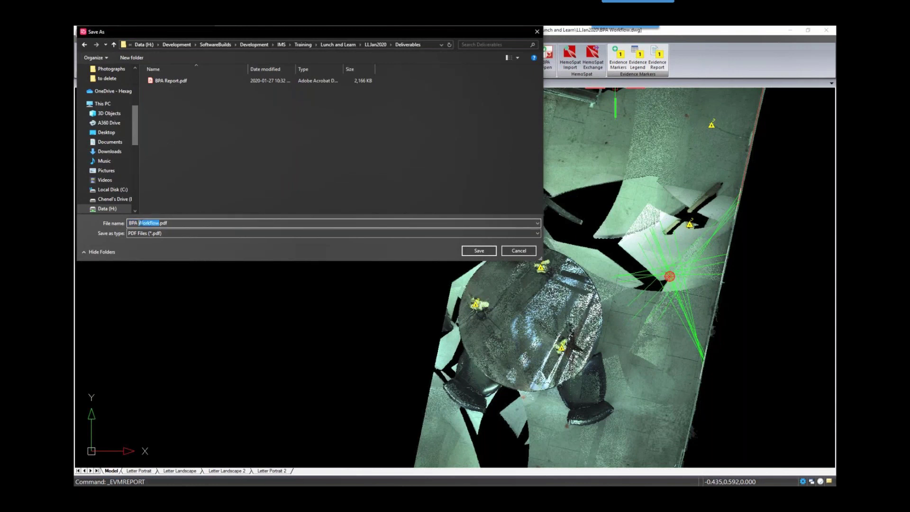
pyautogui.write('Eviden')
pyautogui.write('rt')
pyautogui.press('Return')
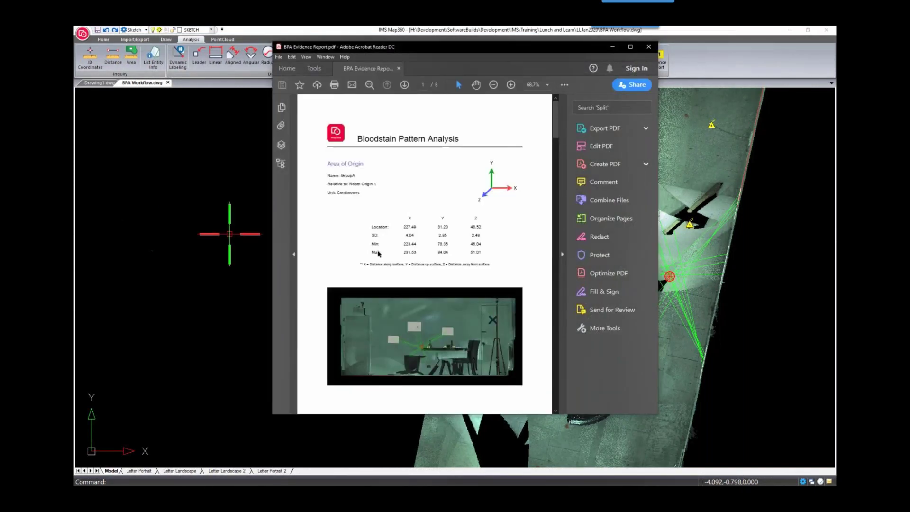
# Maximize and zoom out the report, scroll through it, and view the mug photo CPC2015-7.JPG
pyautogui.click(562, 254)
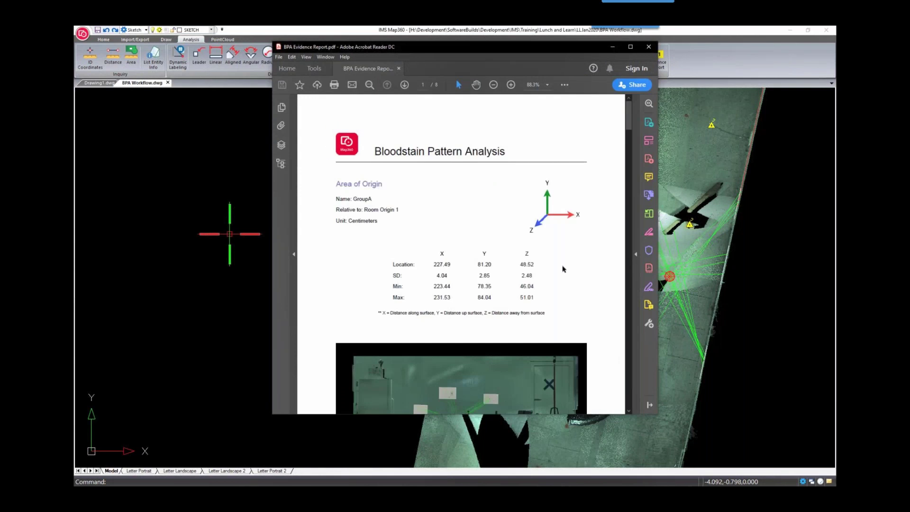
pyautogui.click(630, 46)
pyautogui.click(416, 66)
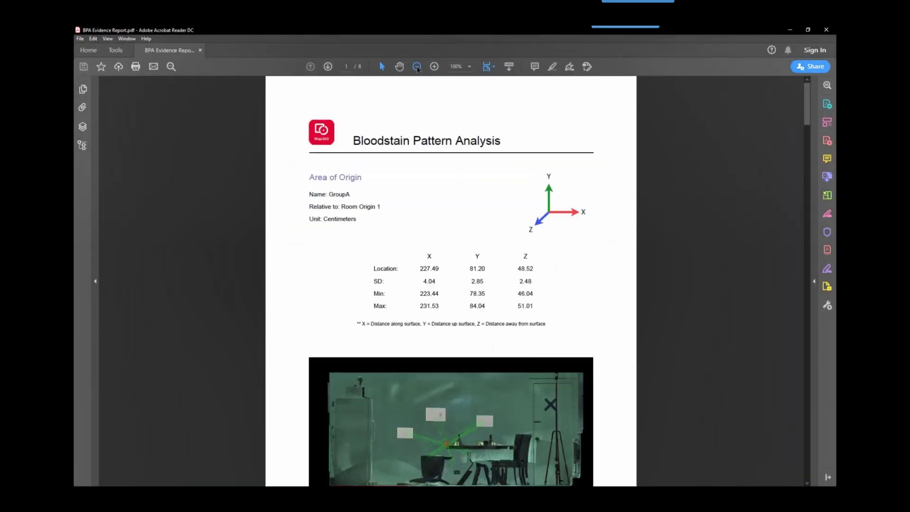
pyautogui.click(417, 66)
pyautogui.scroll(-10, 603, 244)
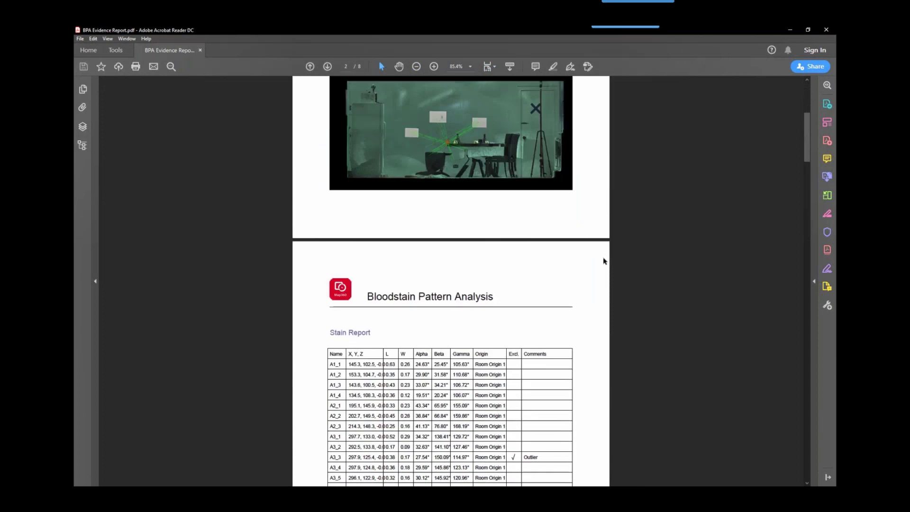
pyautogui.scroll(-6, 605, 263)
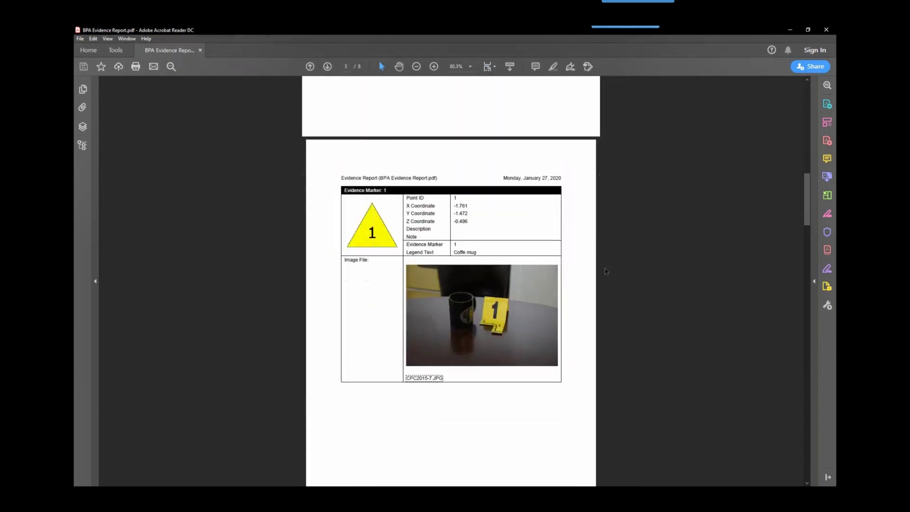
pyautogui.scroll(-2, 578, 232)
pyautogui.click(427, 340)
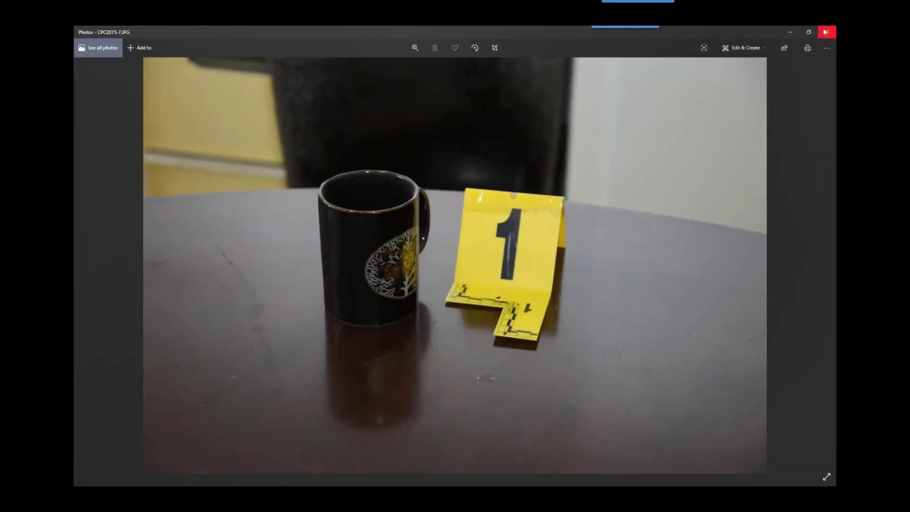
pyautogui.click(790, 32)
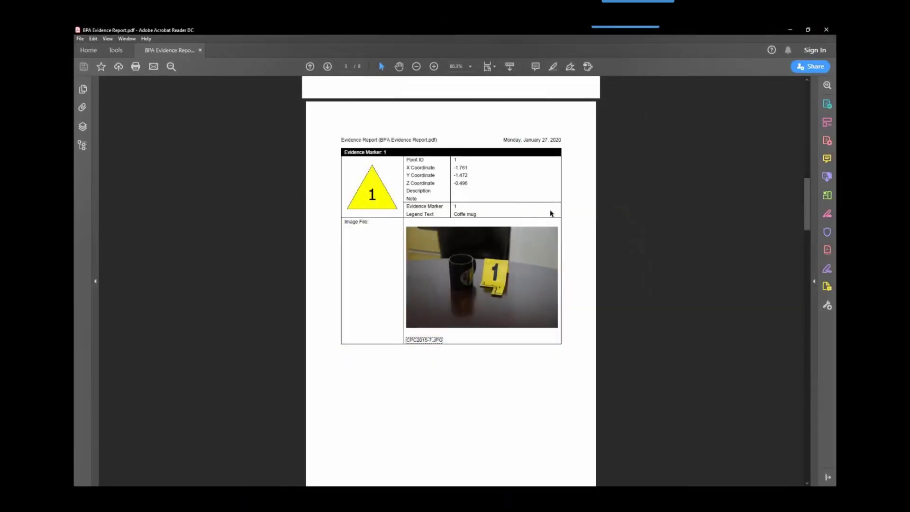
# Scroll further through the report and view the room photo CPC2015-1.JPG
pyautogui.scroll(-2, 546, 285)
pyautogui.scroll(-9, 546, 284)
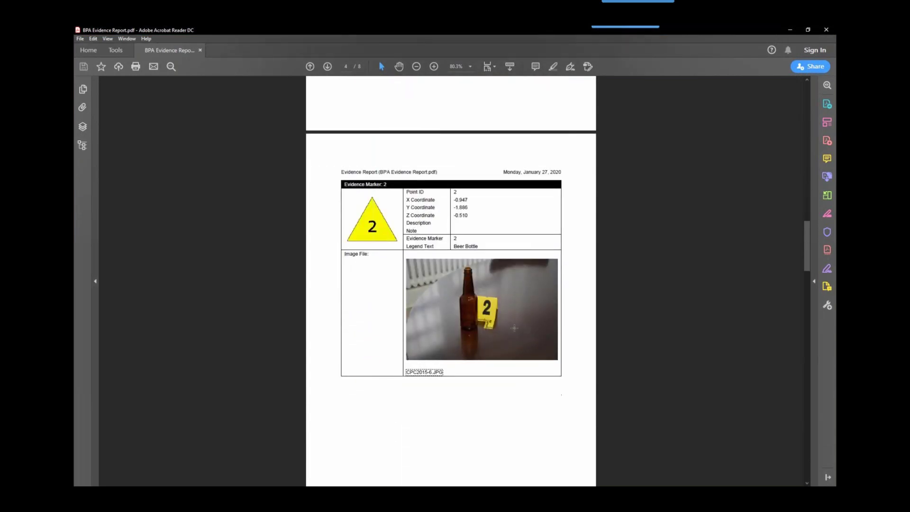
pyautogui.scroll(-9, 481, 359)
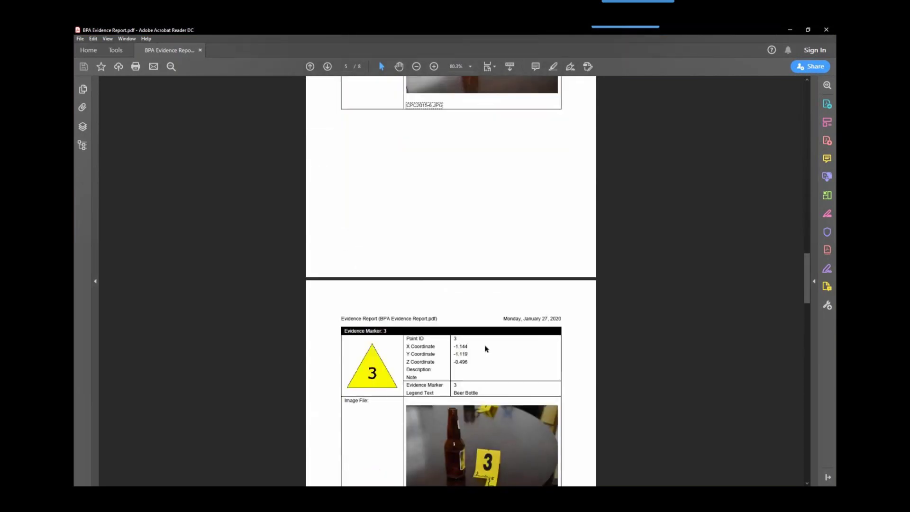
pyautogui.scroll(-9, 517, 343)
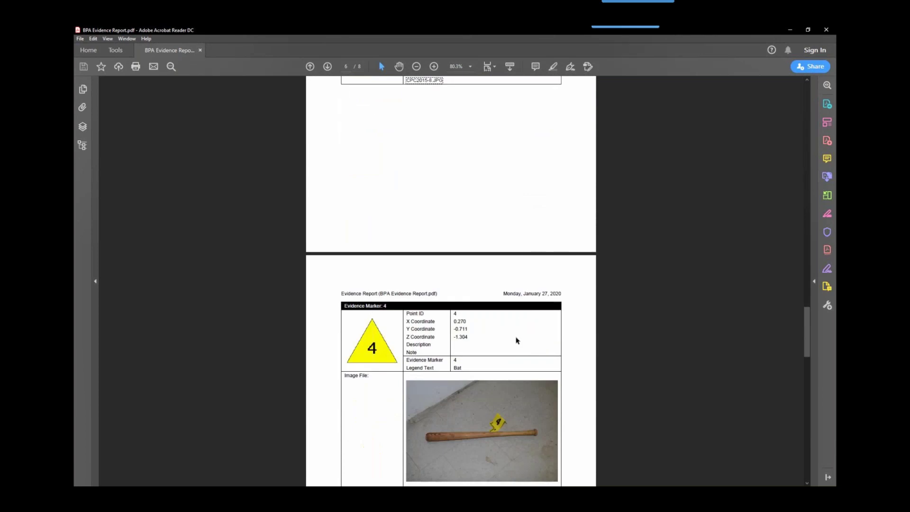
pyautogui.scroll(-9, 516, 340)
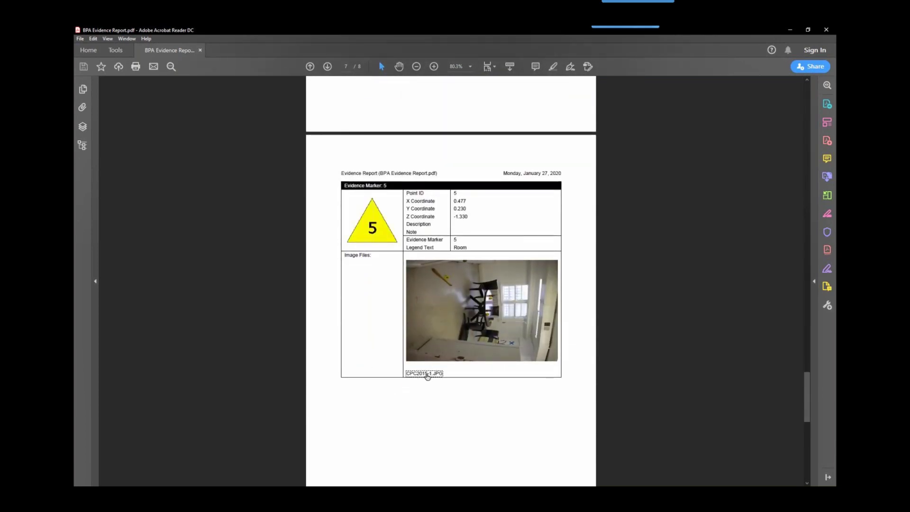
pyautogui.click(426, 373)
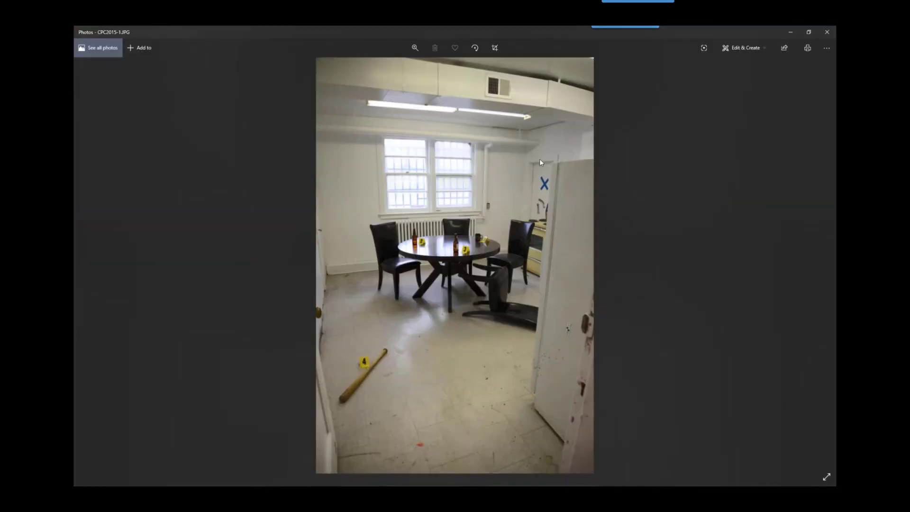
pyautogui.click(827, 32)
# View photo CPC2015-10.JPG, then minimize Acrobat back to IMS Map360
pyautogui.scroll(-3, 517, 396)
pyautogui.scroll(-5, 515, 405)
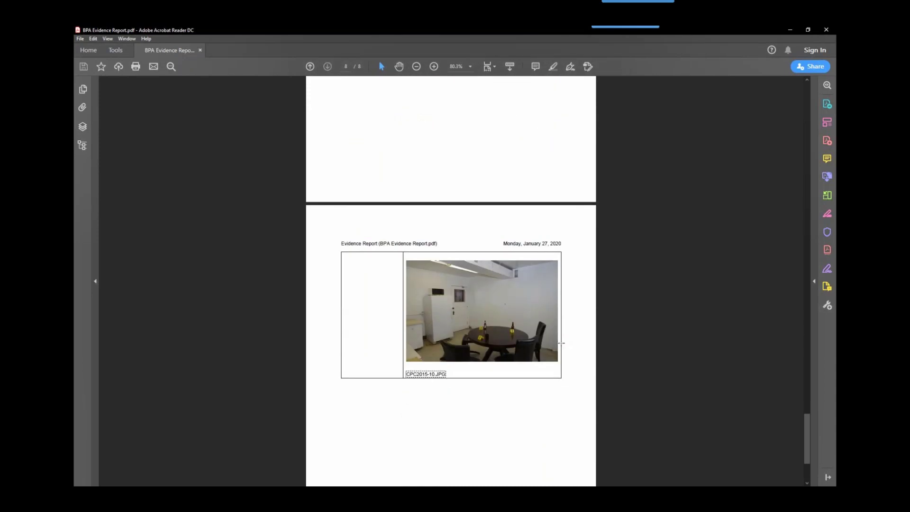
pyautogui.click(456, 482)
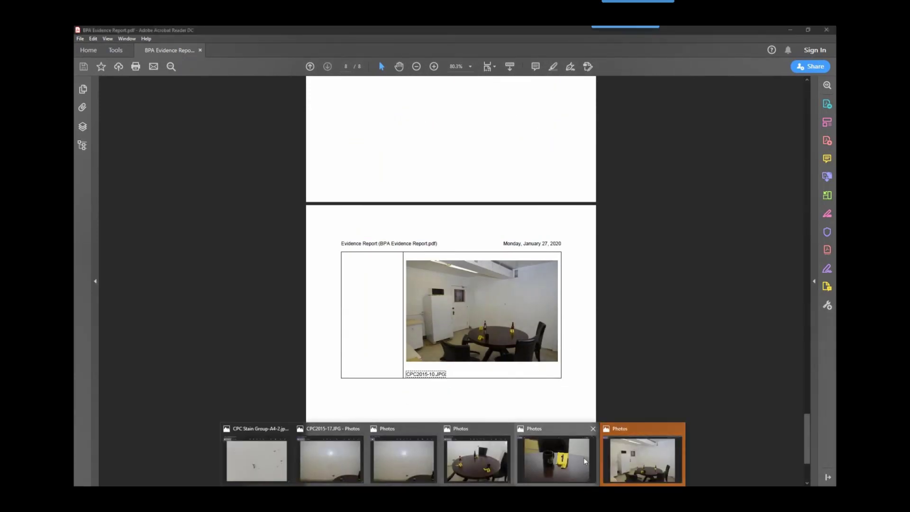
pyautogui.click(642, 459)
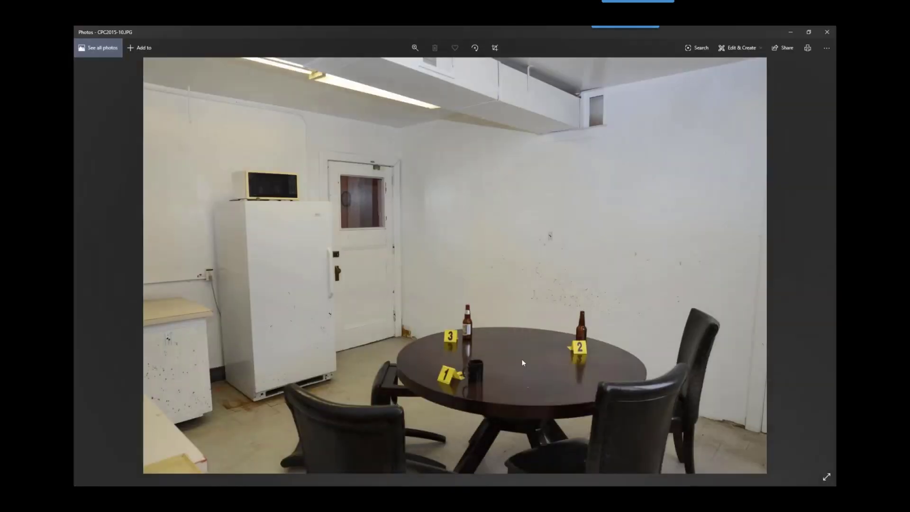
pyautogui.click(830, 31)
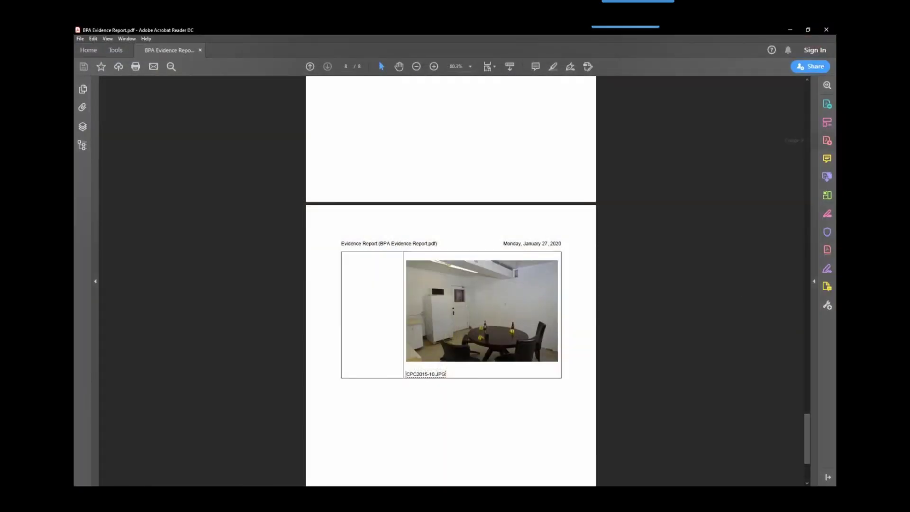
pyautogui.moveTo(705, 431)
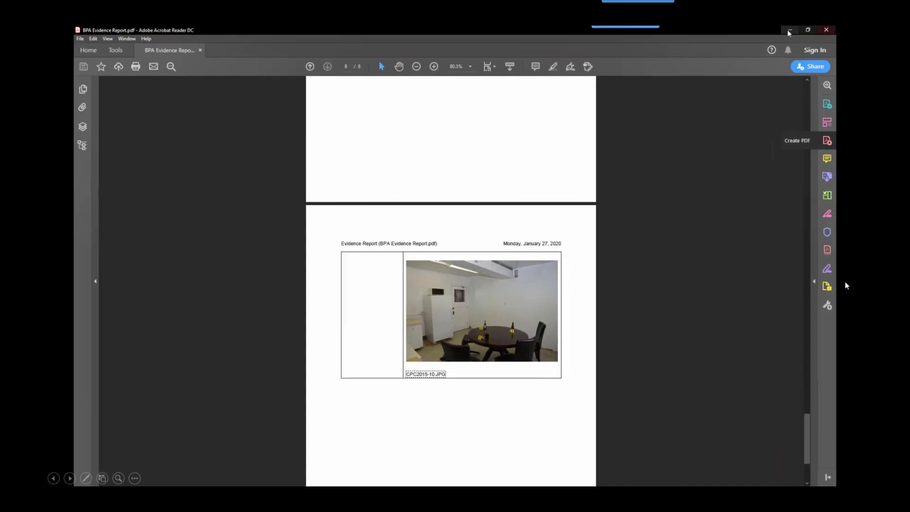
pyautogui.click(789, 31)
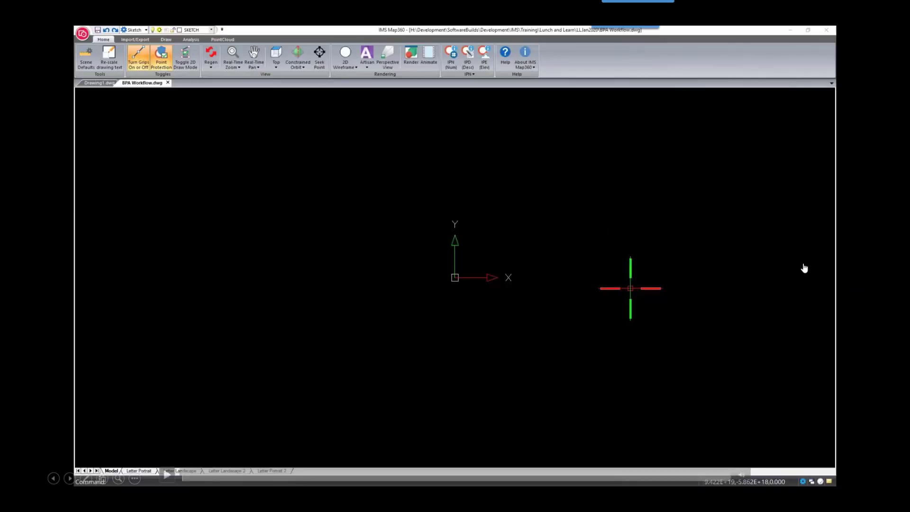
# Advance the slideshow to the Final Deliverables slide
pyautogui.press('Right')
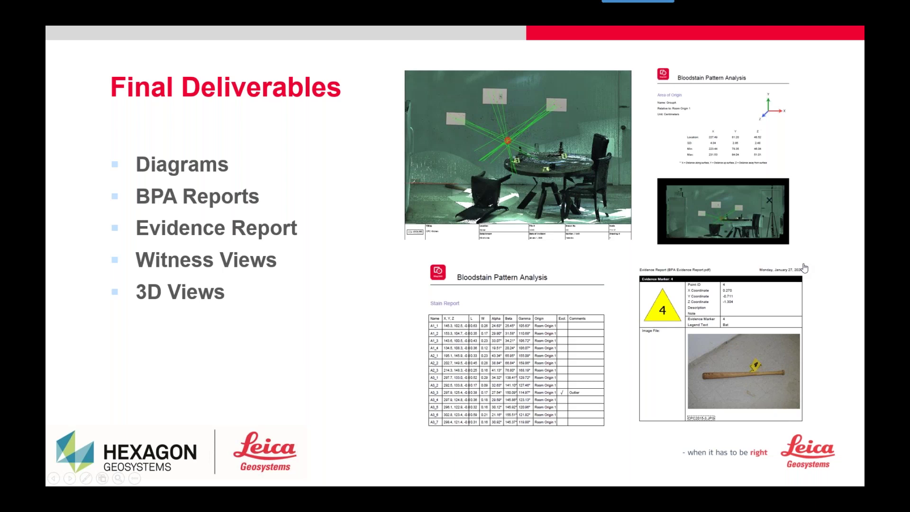